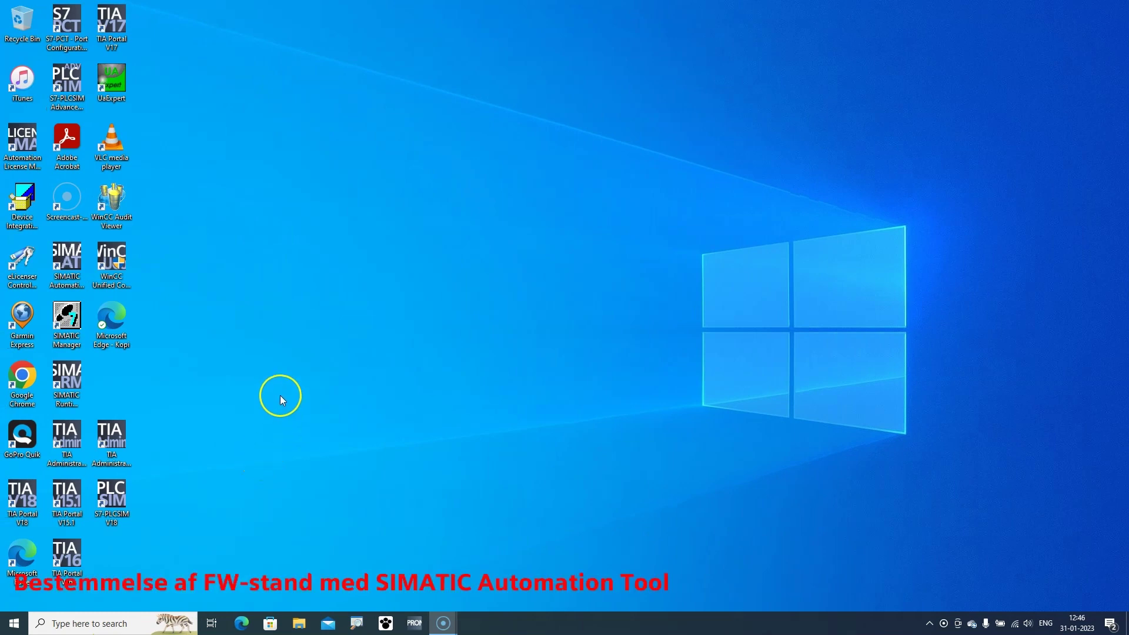
# Step: Scan the network for devices in SIMATIC Automation Tool and show the firmware update overview
pyautogui.click(59, 250)
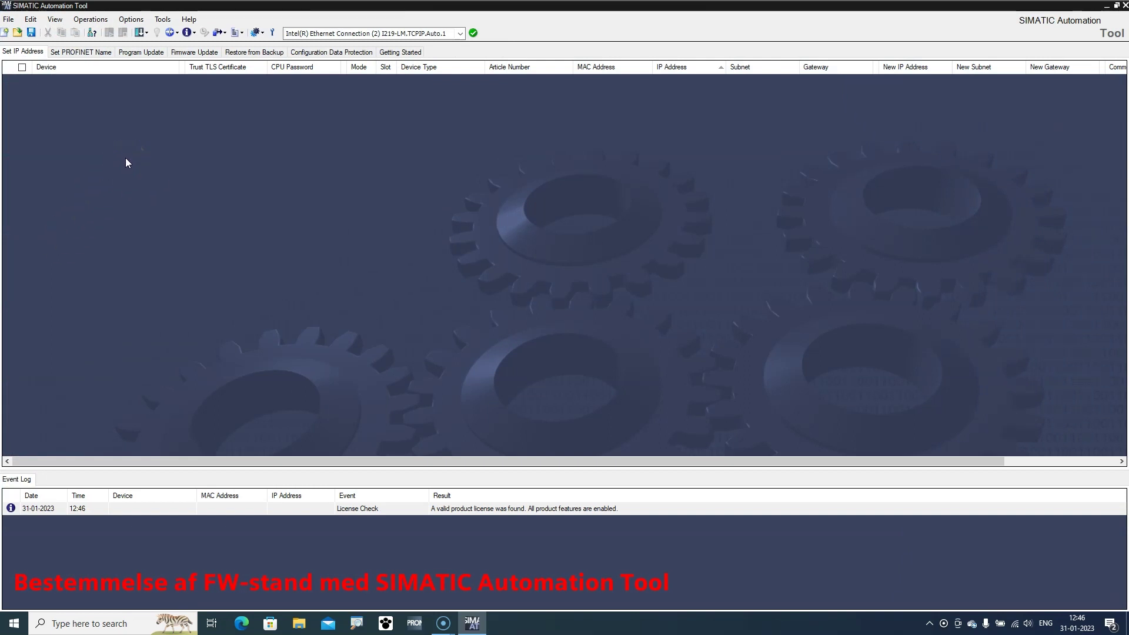
pyautogui.click(92, 32)
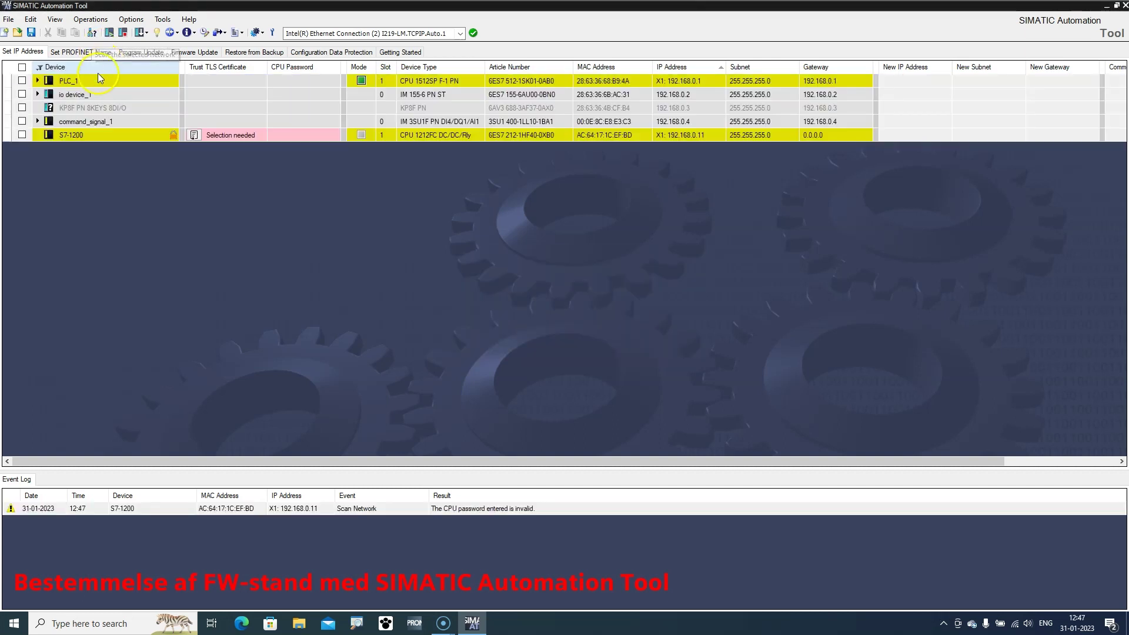
pyautogui.click(76, 130)
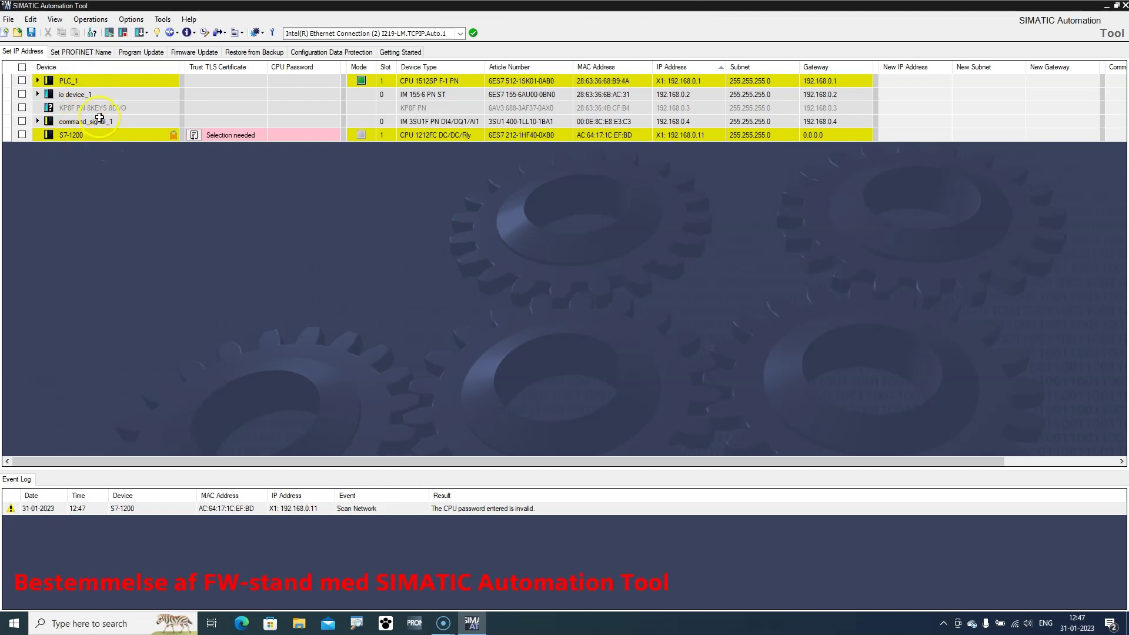
pyautogui.click(189, 52)
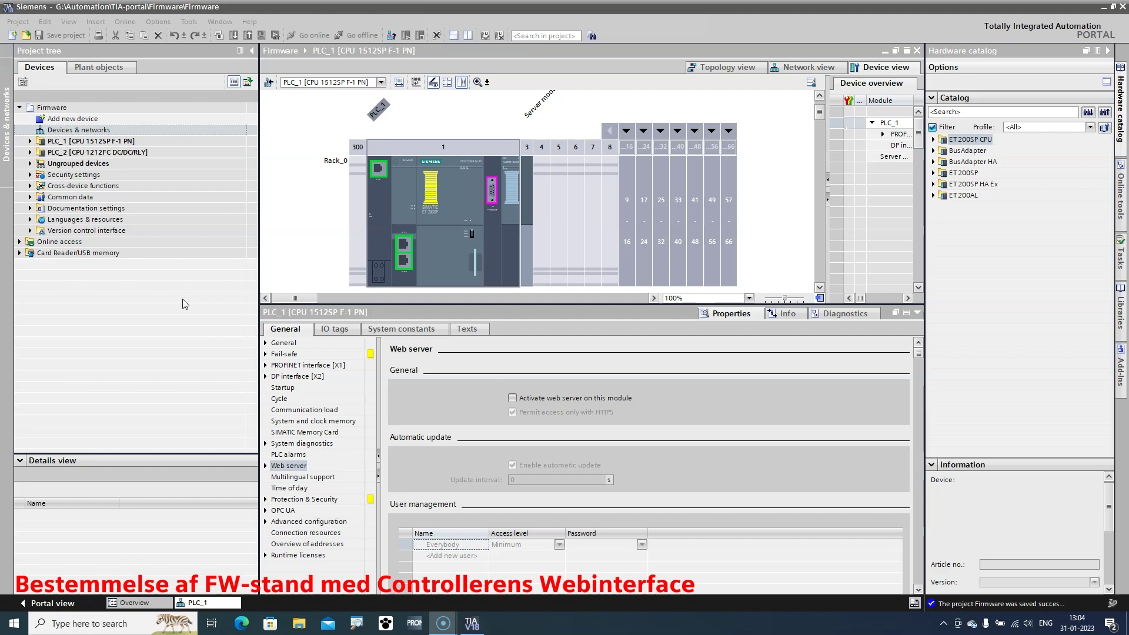
# Step: Activate the web server on PLC_1, accept the security note, and add a web server user named ODV
pyautogui.click(512, 400)
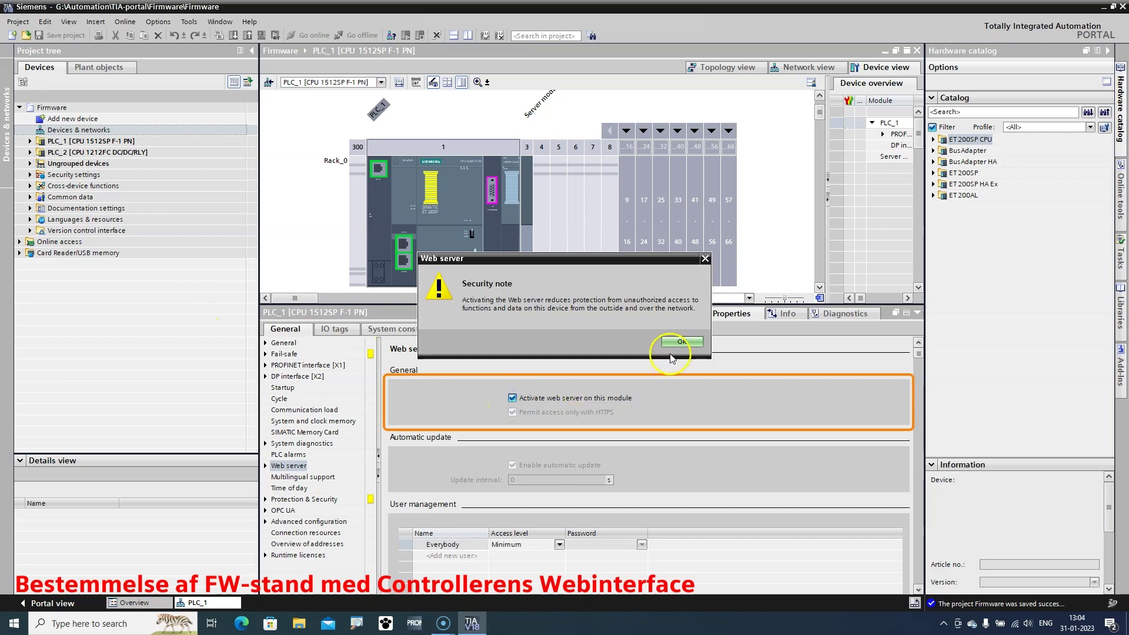
pyautogui.click(681, 343)
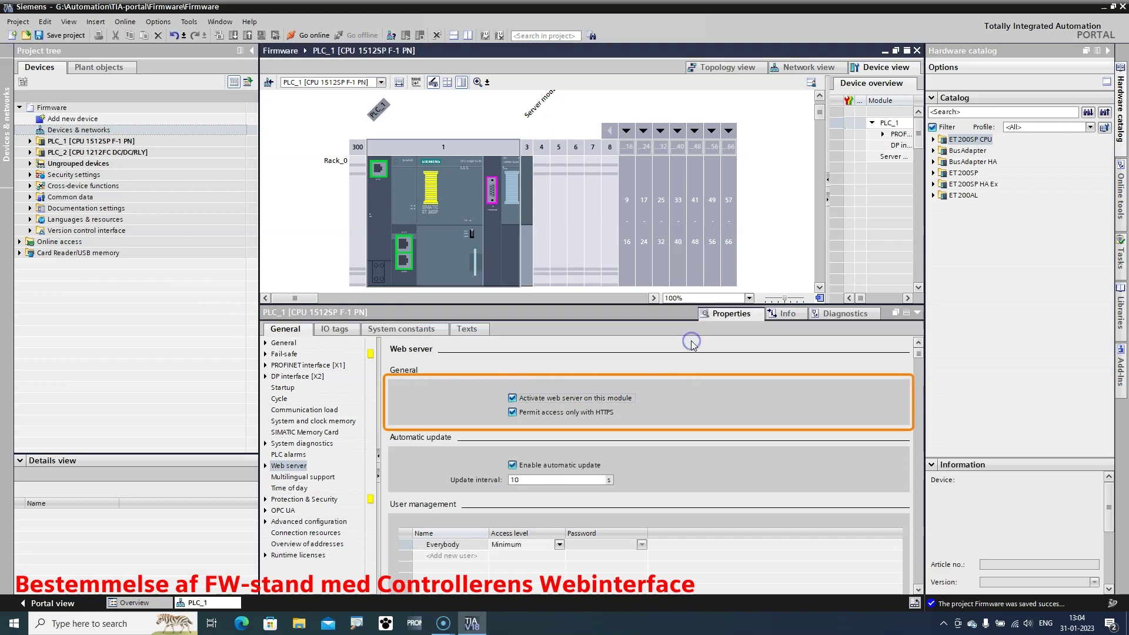
pyautogui.scroll(-2, 648, 442)
pyautogui.click(443, 498)
pyautogui.click(437, 500)
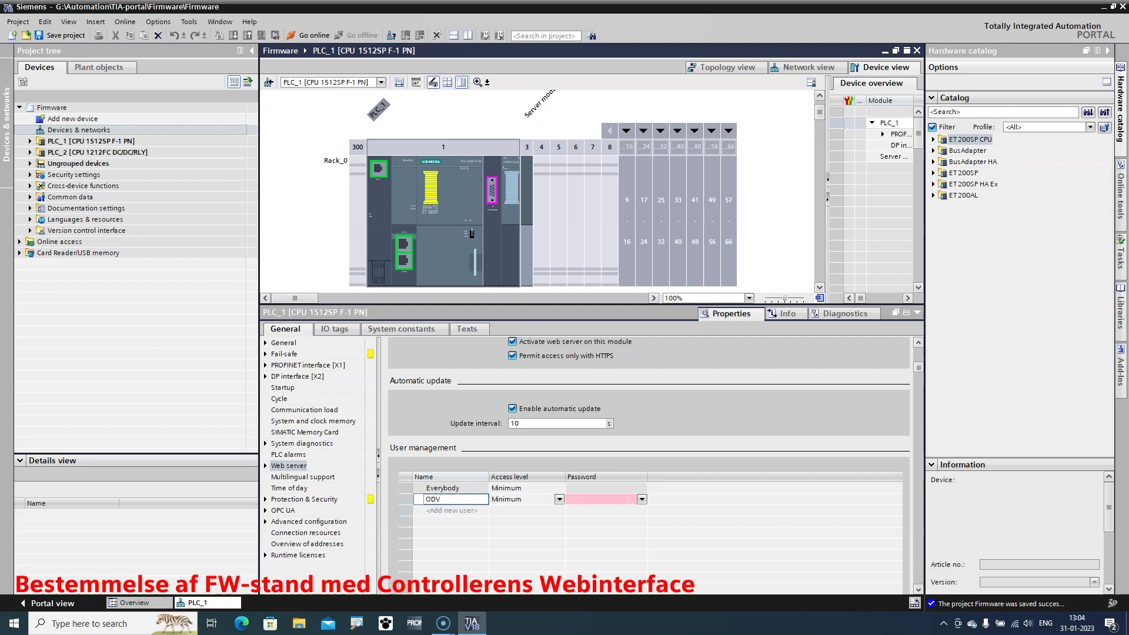
# Step: Grant user ODV all CPU maintenance rights on PLC_1's web server
pyautogui.click(556, 499)
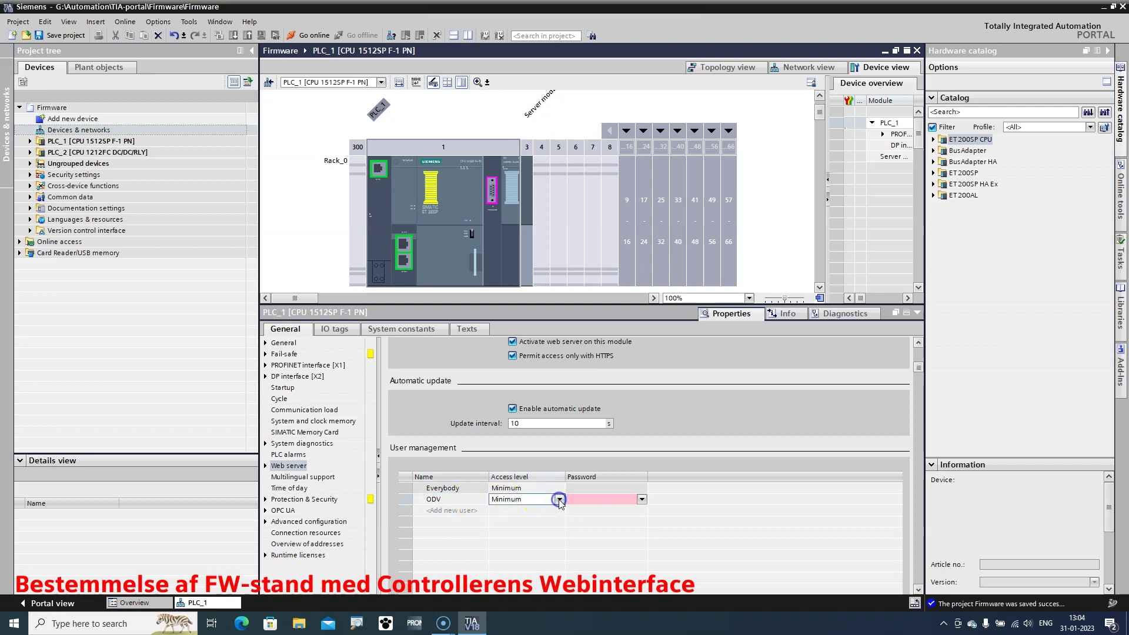
pyautogui.click(559, 499)
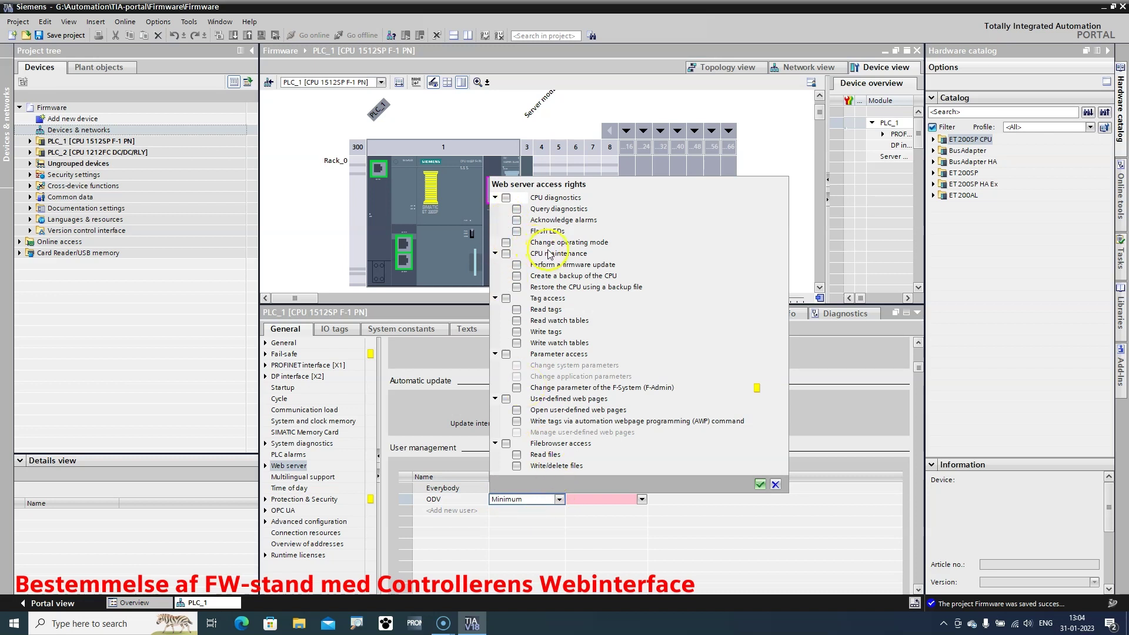
pyautogui.click(506, 254)
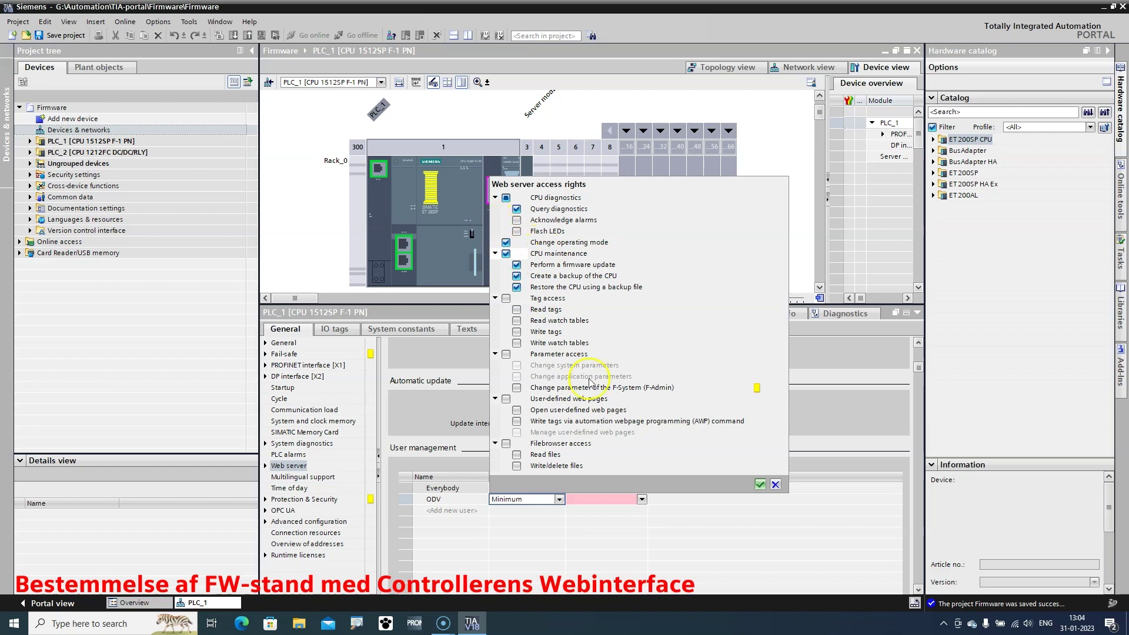
pyautogui.click(761, 485)
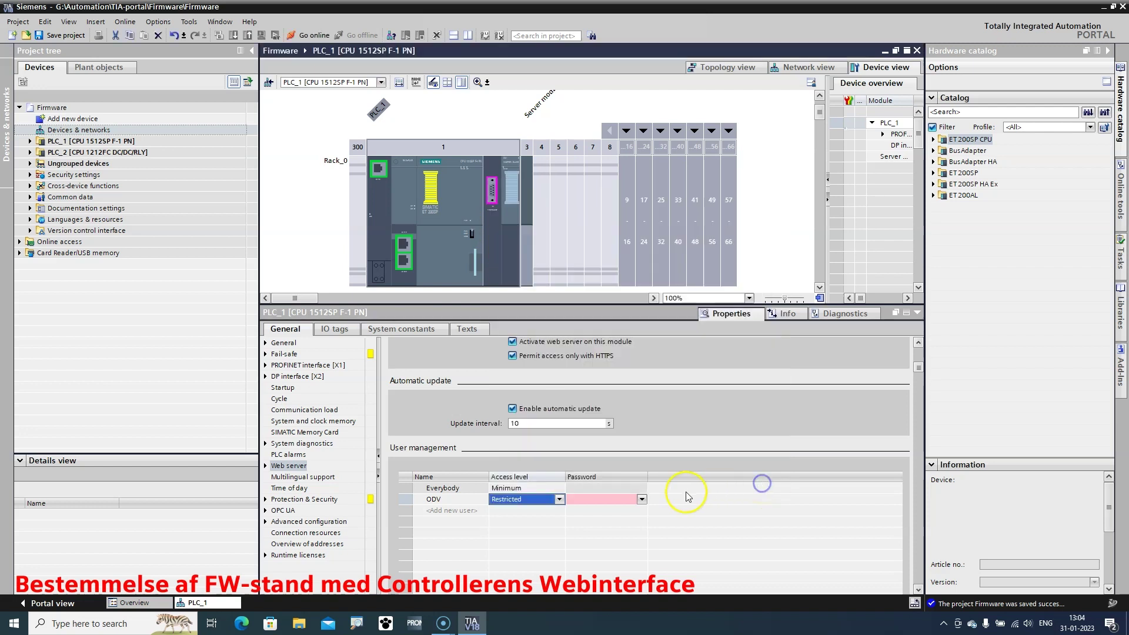
# Step: Set and confirm the web server password for user ODV on PLC_1
pyautogui.click(641, 499)
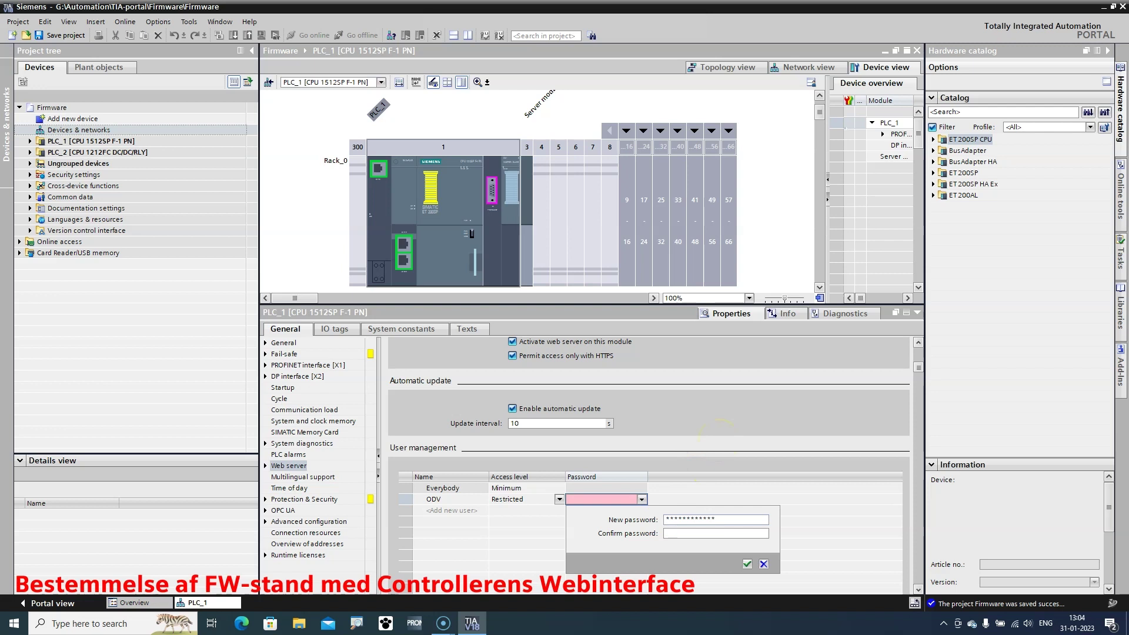
pyautogui.click(678, 533)
pyautogui.write('**')
pyautogui.click(747, 564)
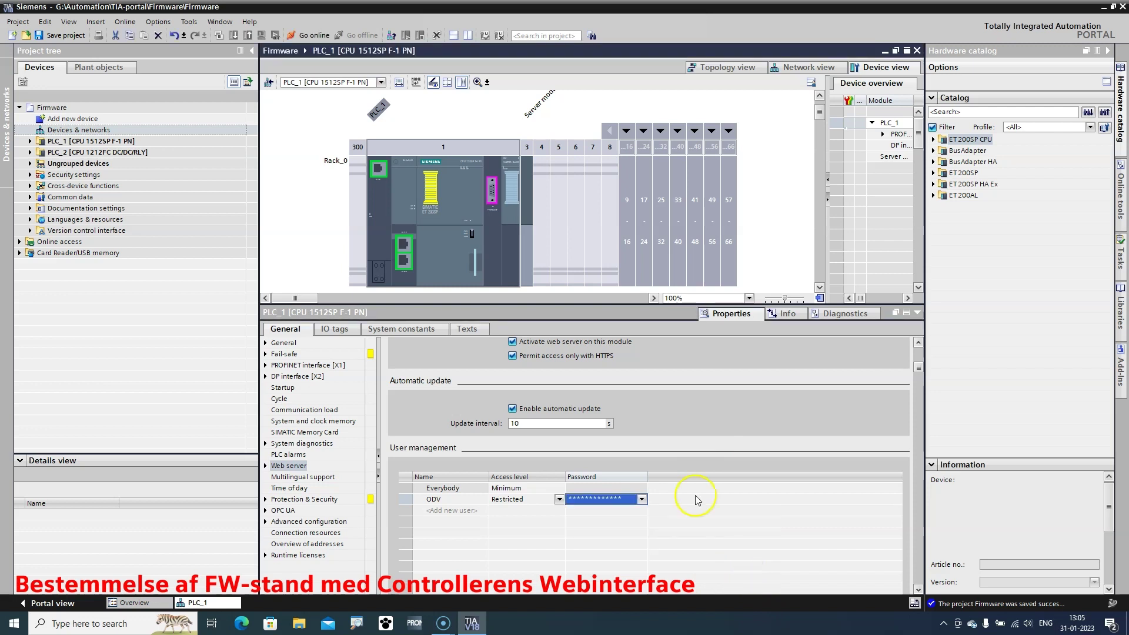
# Step: Download the PLC_1 configuration to the device and start the module after loading
pyautogui.click(422, 206)
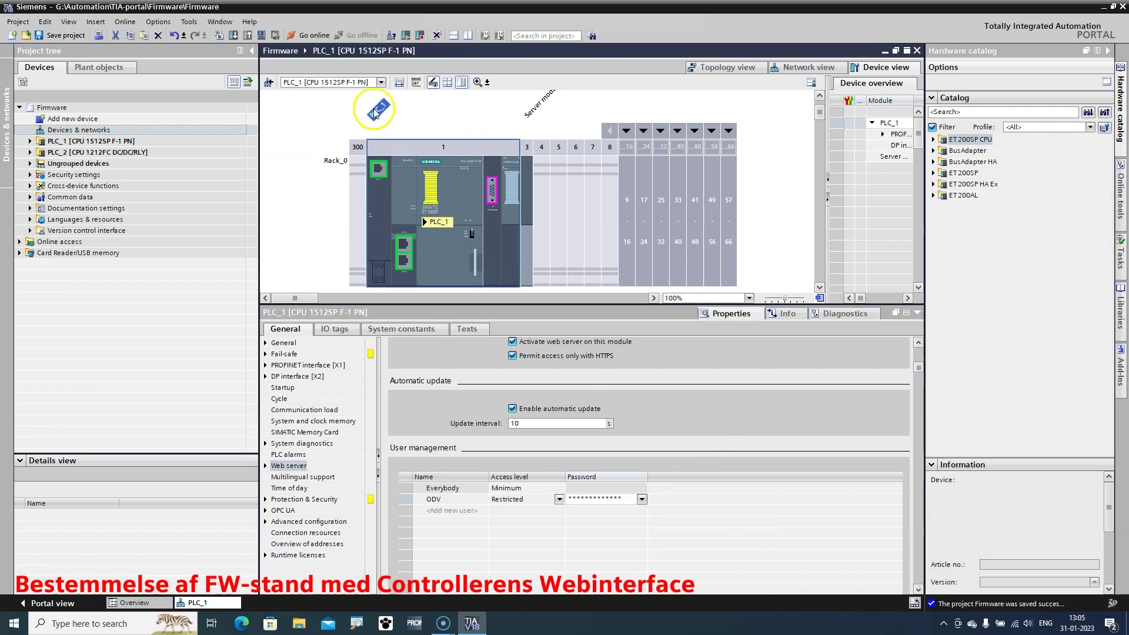
pyautogui.click(232, 35)
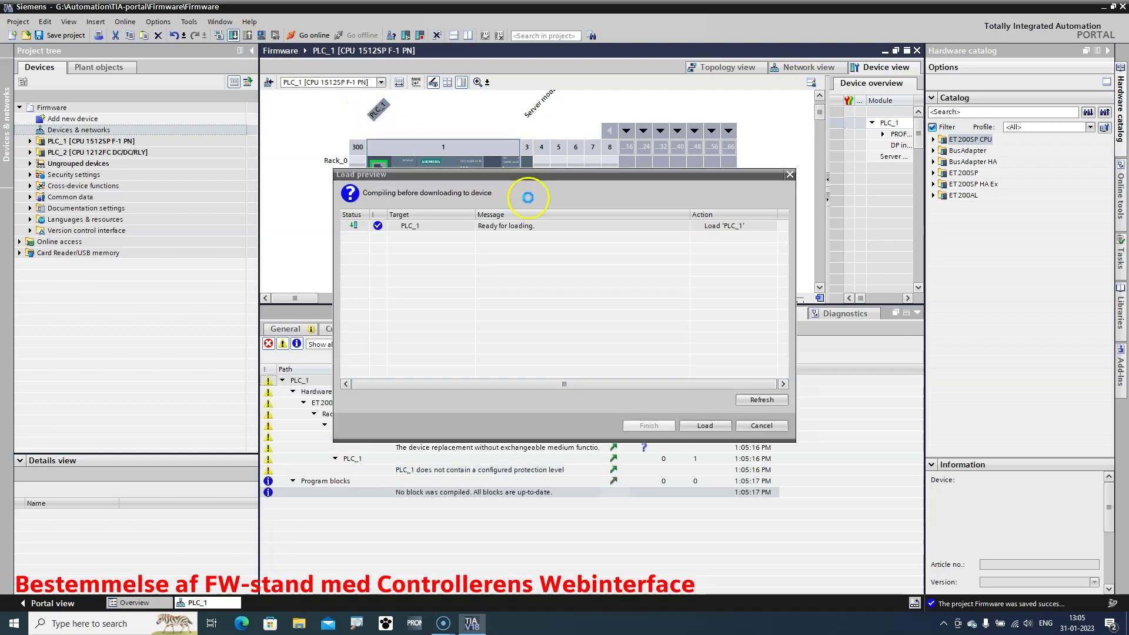
pyautogui.click(712, 425)
pyautogui.click(772, 270)
pyautogui.click(735, 289)
pyautogui.click(649, 425)
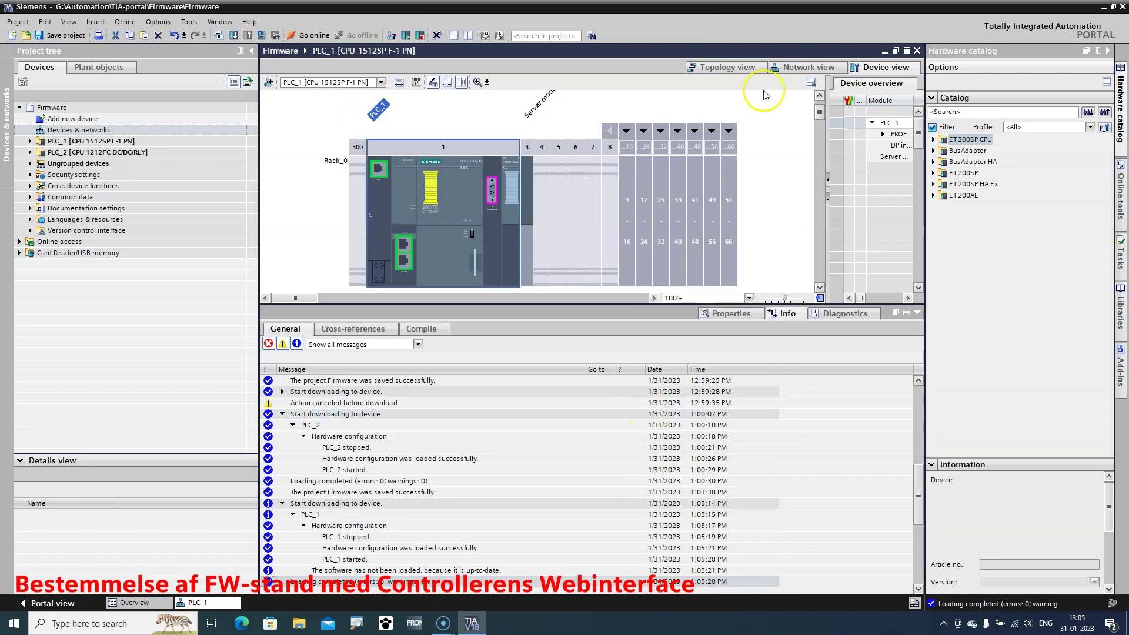
# Step: Switch the device view to PLC_2 and activate the web server on all its modules, accepting the security note
pyautogui.click(380, 84)
pyautogui.click(314, 135)
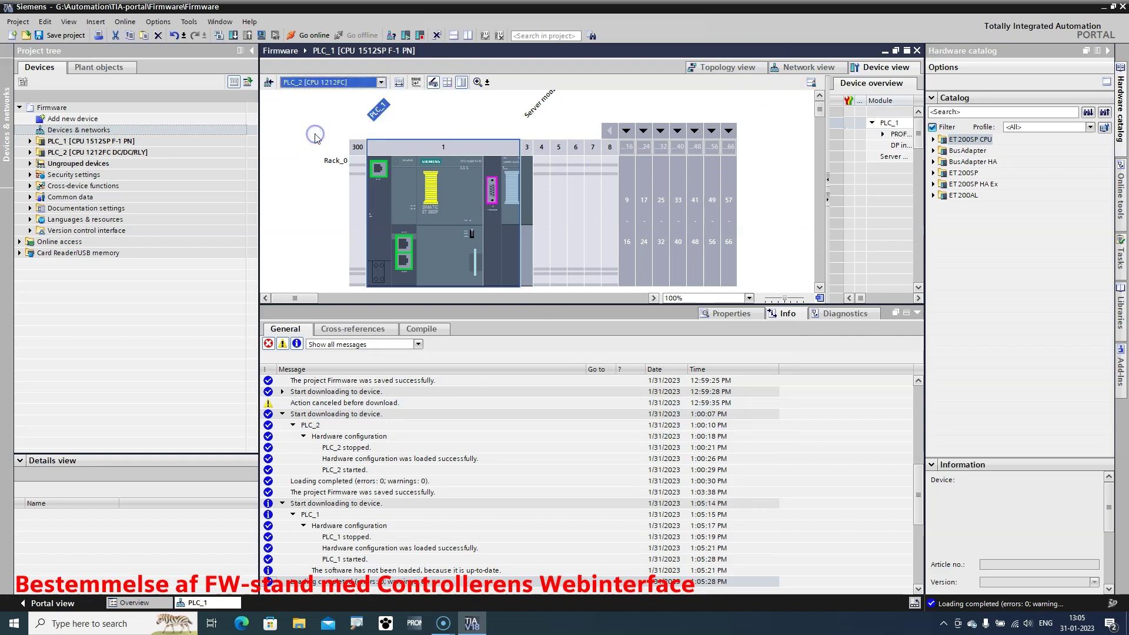
pyautogui.click(472, 186)
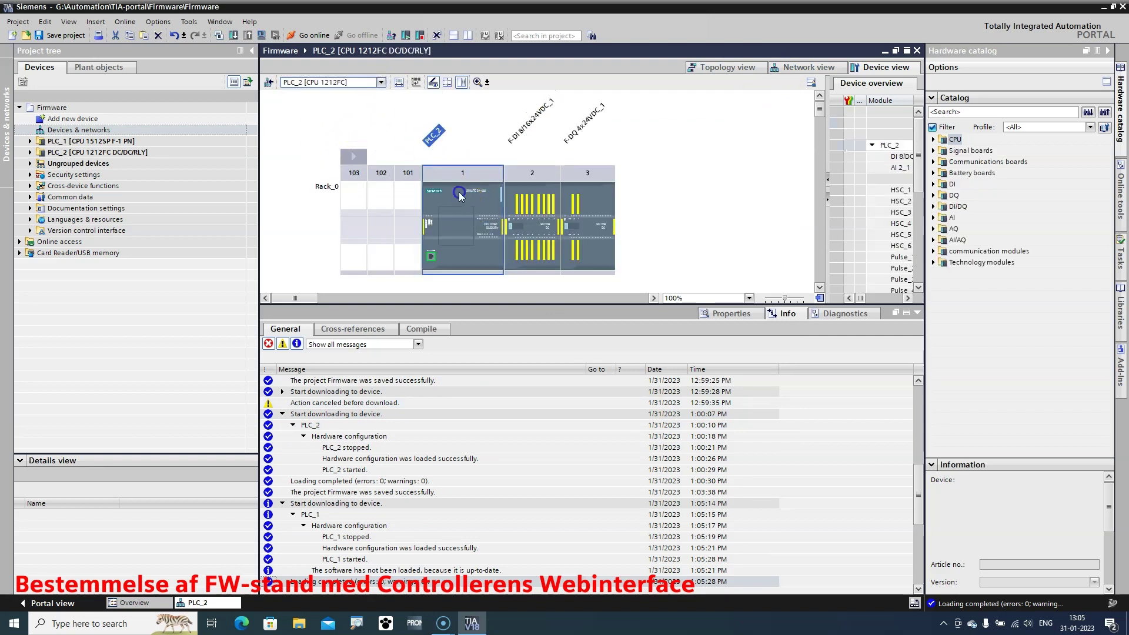
pyautogui.click(716, 315)
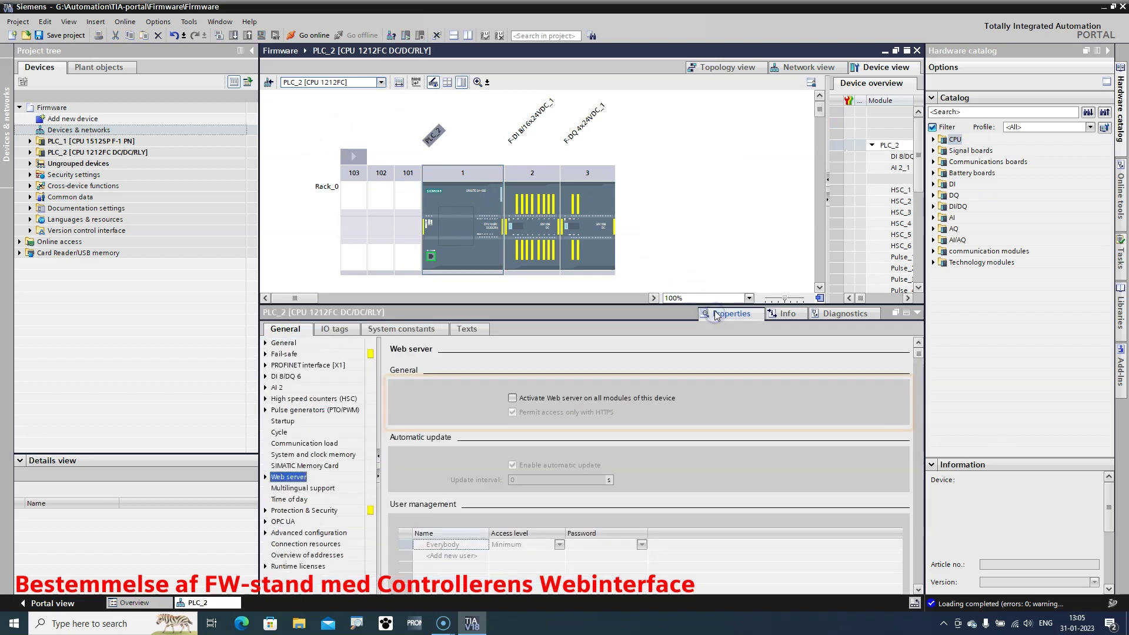
pyautogui.click(512, 398)
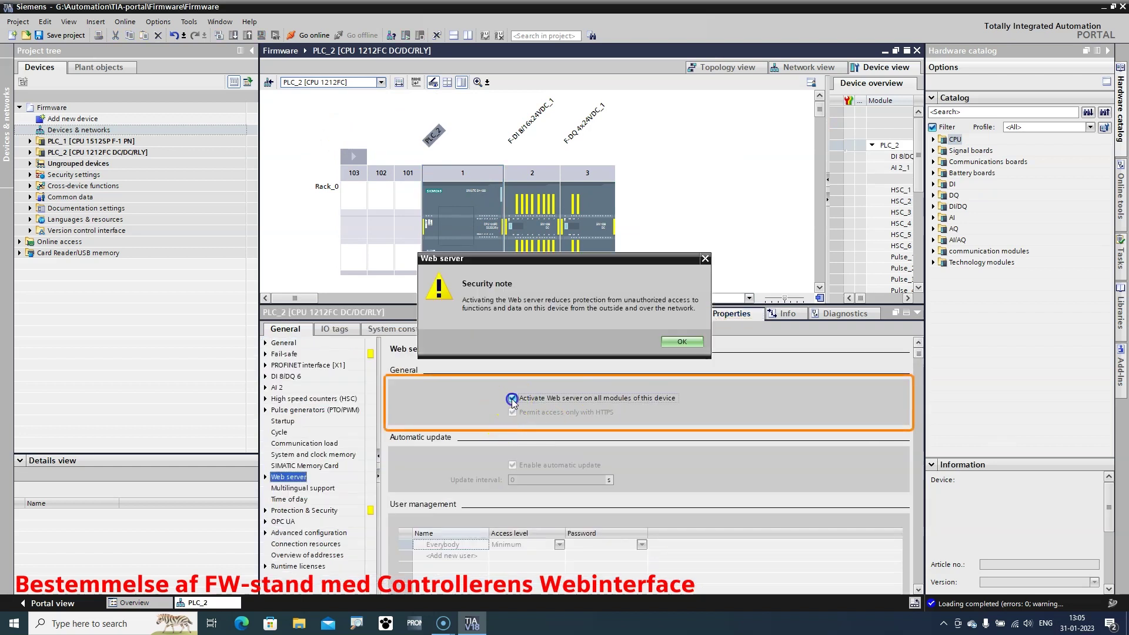
pyautogui.click(675, 345)
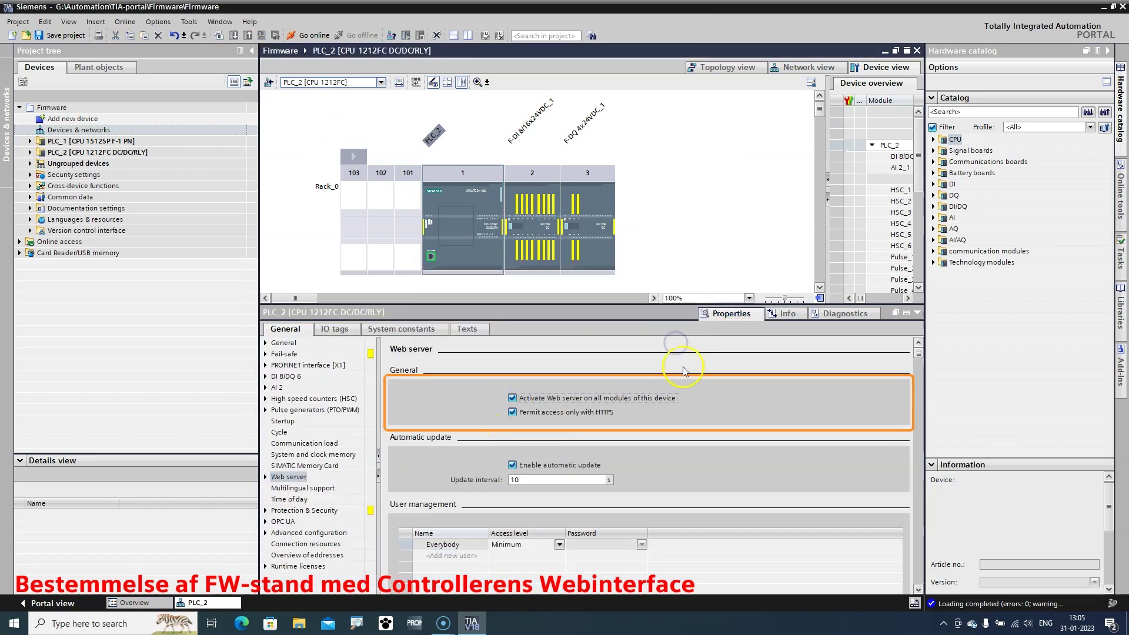
# Step: Add a web server user named ODV to PLC_2
pyautogui.scroll(-1, 701, 428)
pyautogui.click(454, 528)
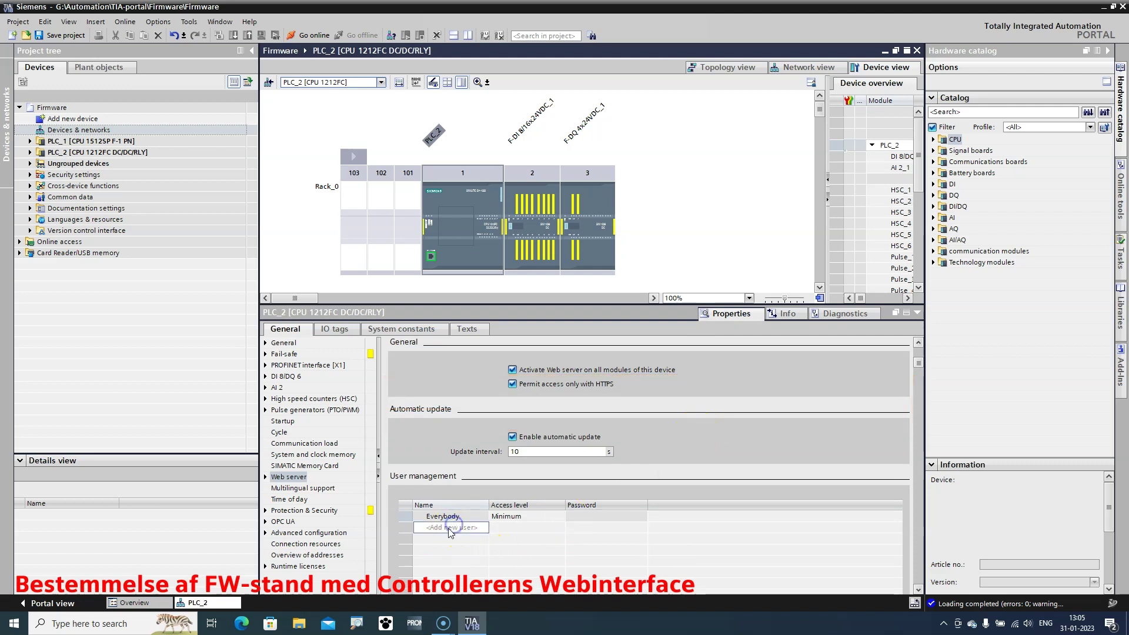
pyautogui.click(453, 527)
pyautogui.click(448, 531)
pyautogui.doubleClick(448, 529)
pyautogui.press('BackSpace')
pyautogui.write('ODV')
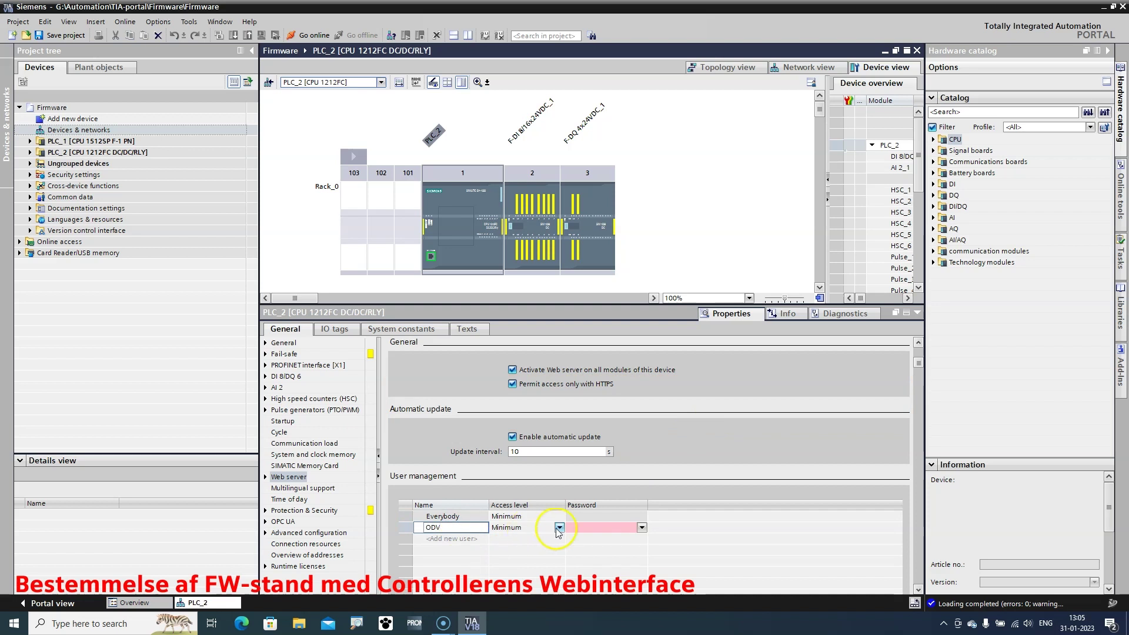
# Step: Grant user ODV all CPU maintenance rights on PLC_2's web server
pyautogui.click(559, 528)
pyautogui.click(505, 282)
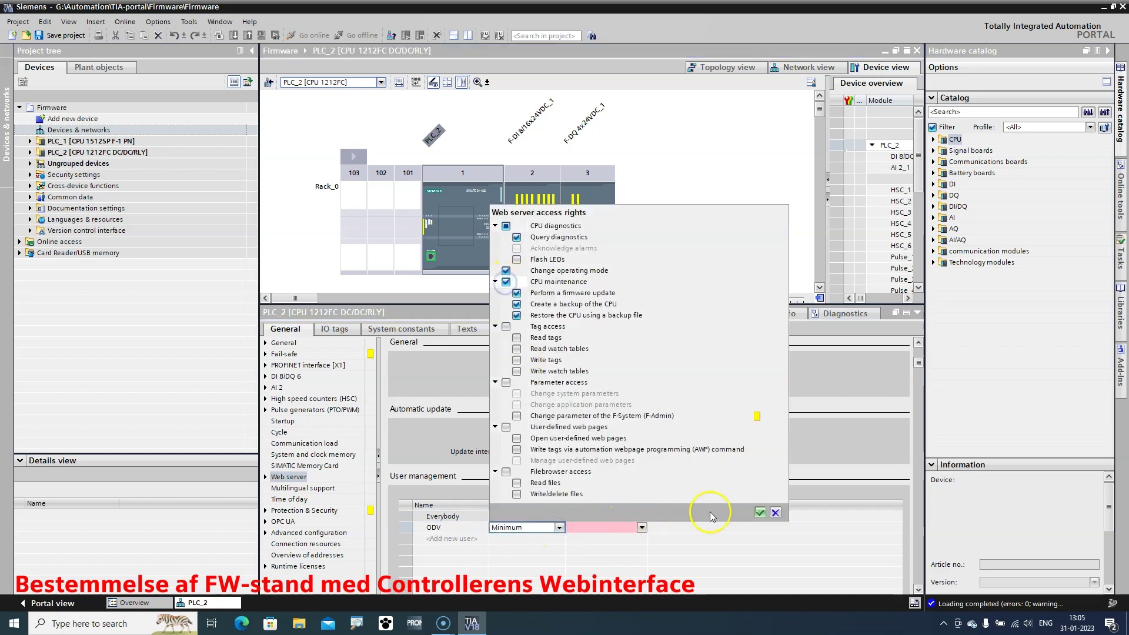
pyautogui.click(759, 513)
# Step: Set and confirm the web server password for user ODV on PLC_2
pyautogui.click(641, 527)
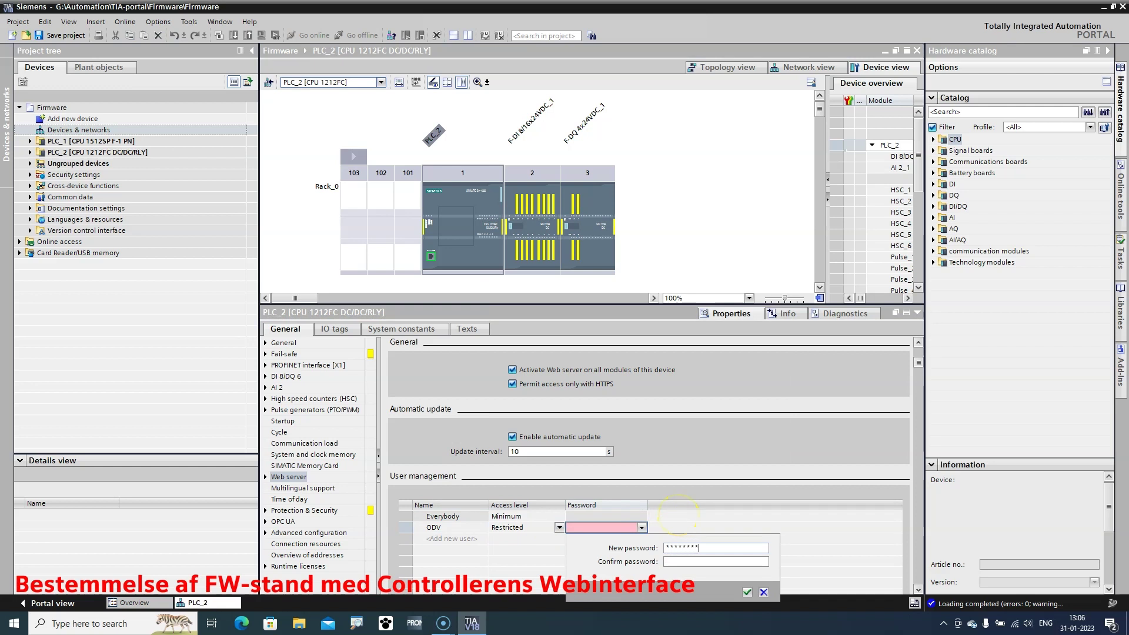
pyautogui.click(670, 560)
pyautogui.write('**')
pyautogui.click(746, 592)
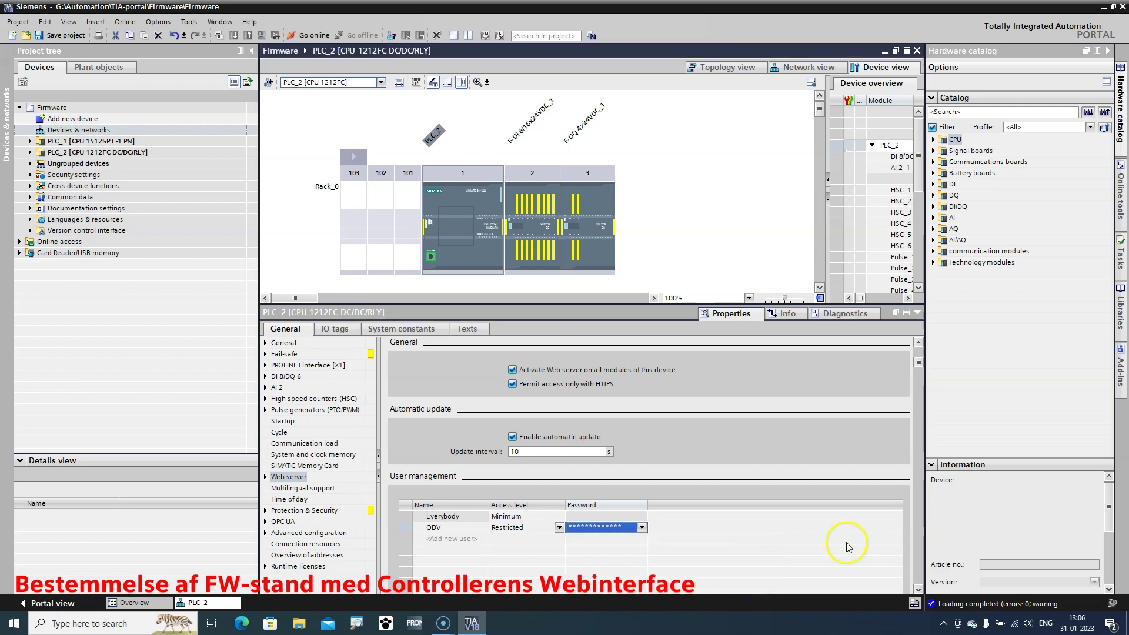
# Step: Compile PLC_2 and download its configuration to the device, starting the module after loading
pyautogui.click(918, 589)
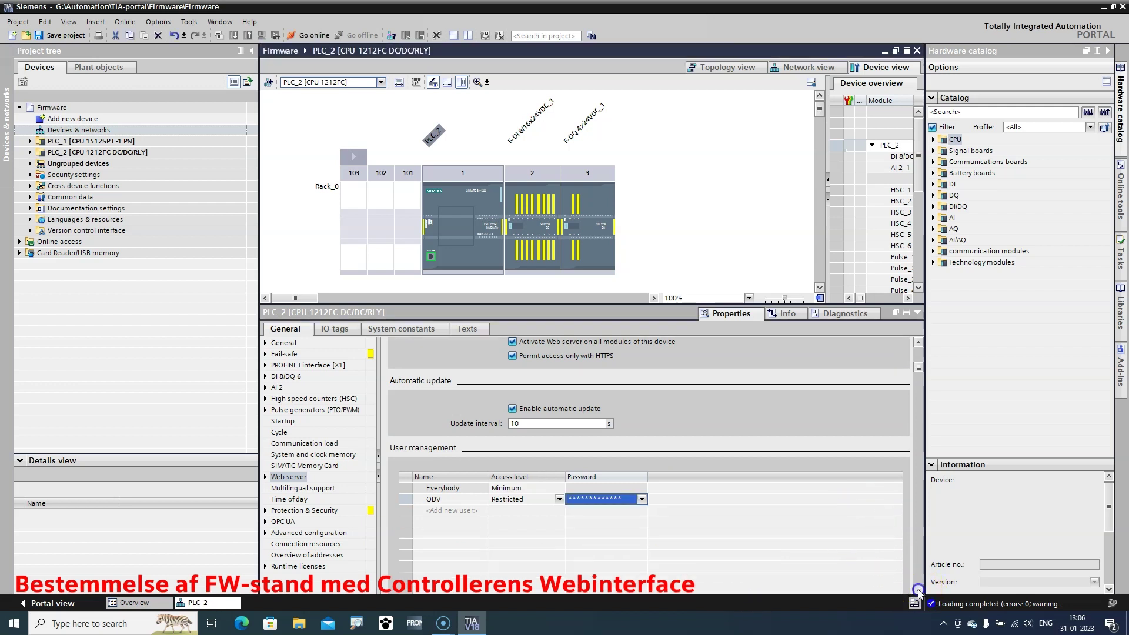
pyautogui.scroll(-5, 918, 589)
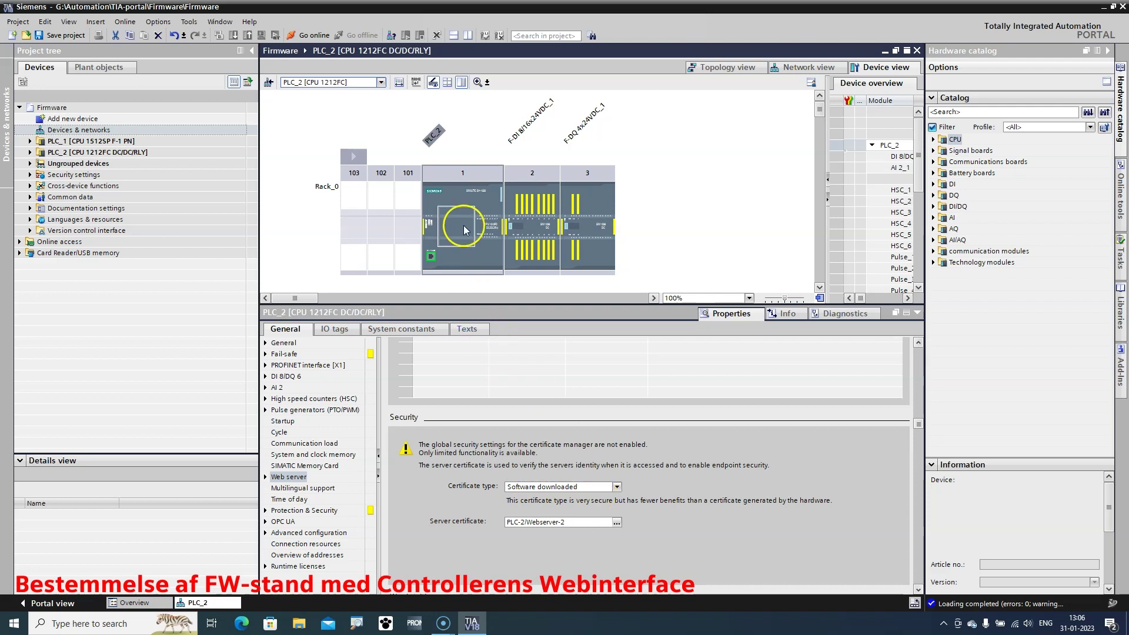
pyautogui.click(481, 202)
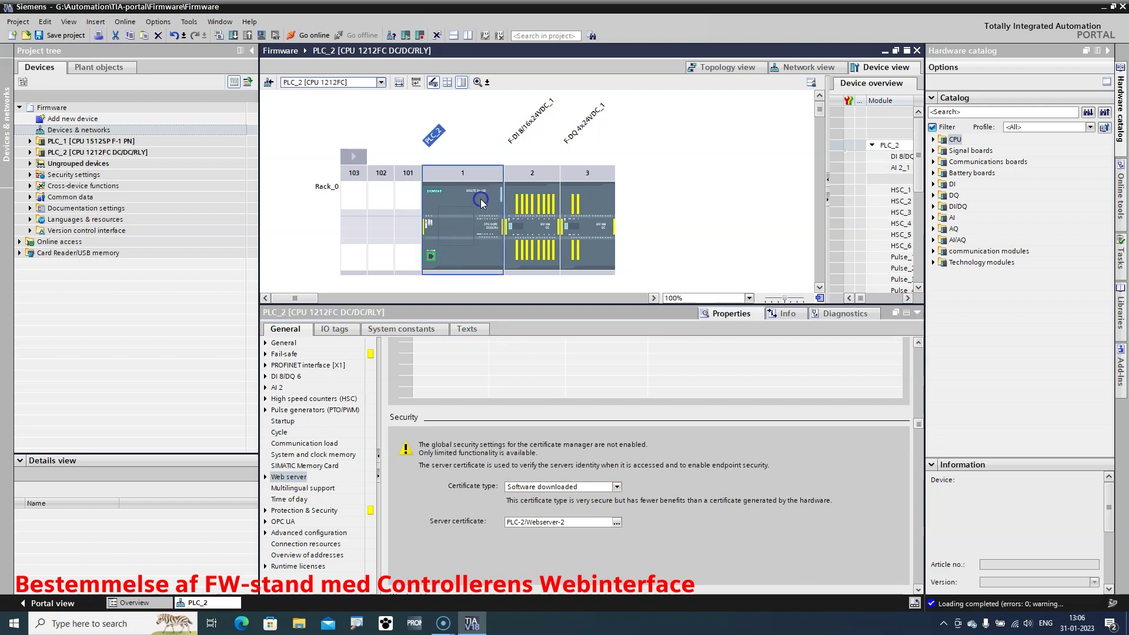
pyautogui.click(218, 35)
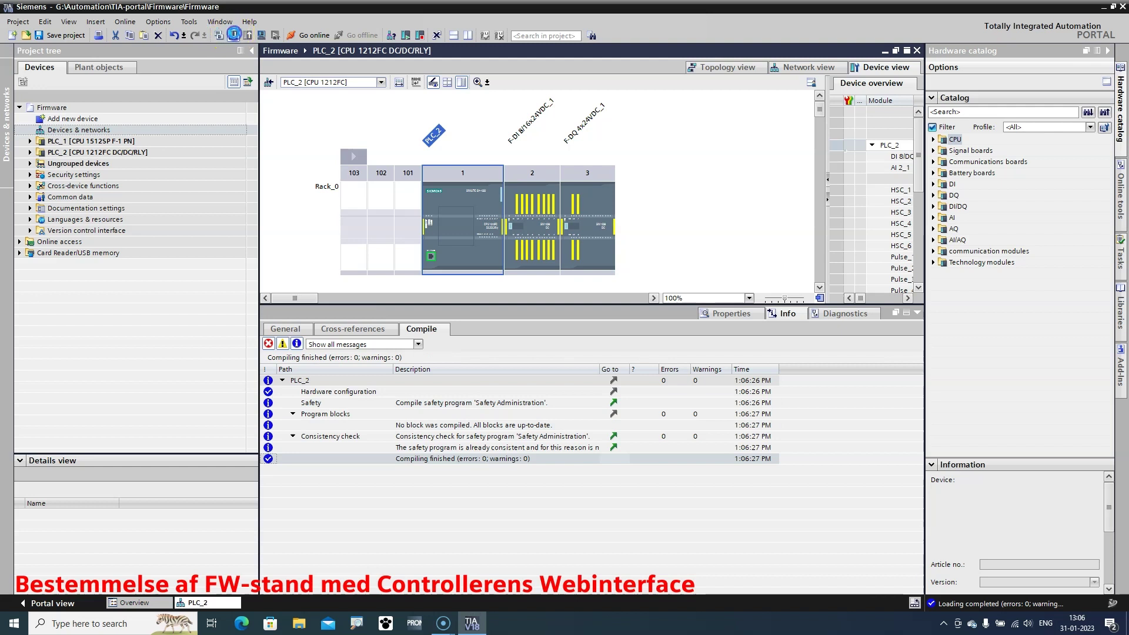
pyautogui.click(234, 35)
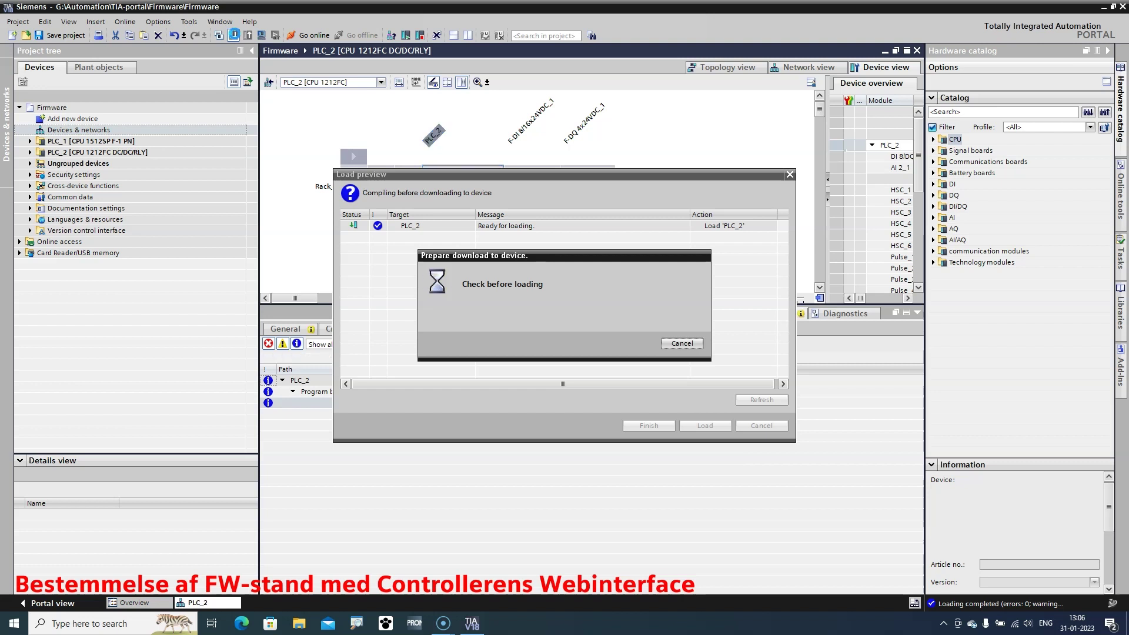
pyautogui.click(698, 426)
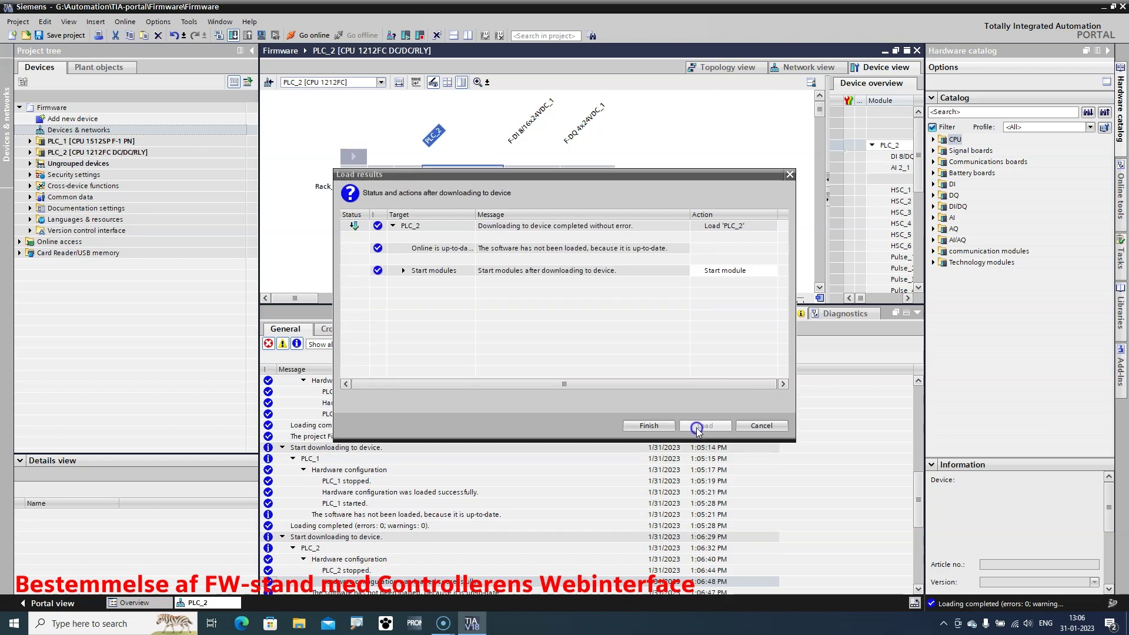
pyautogui.click(663, 427)
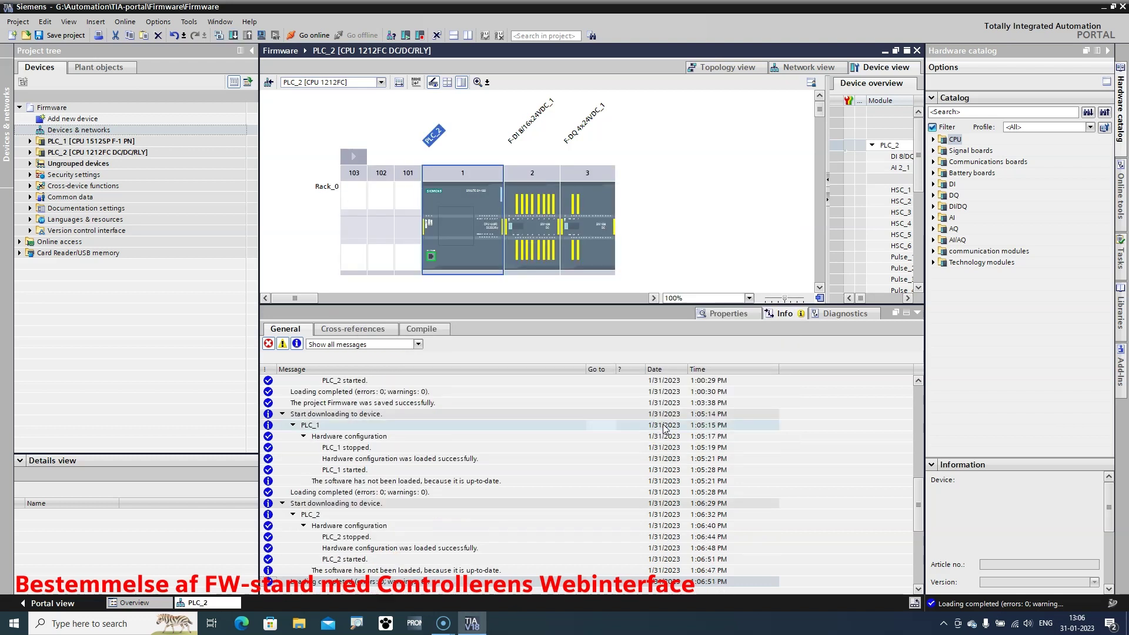
pyautogui.click(1126, 625)
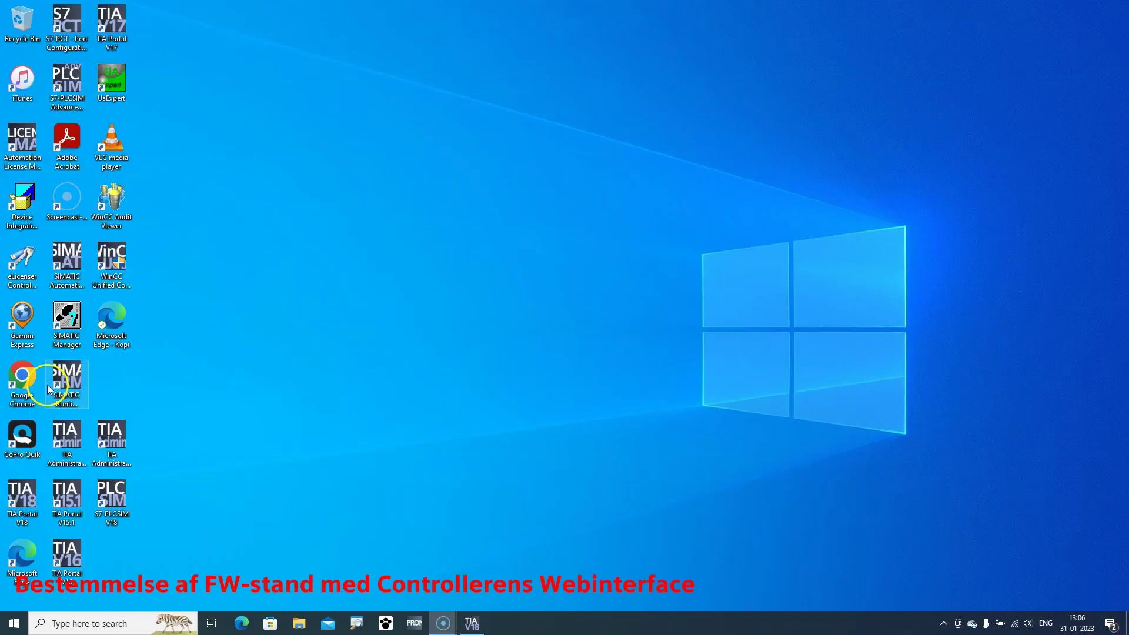
pyautogui.doubleClick(26, 383)
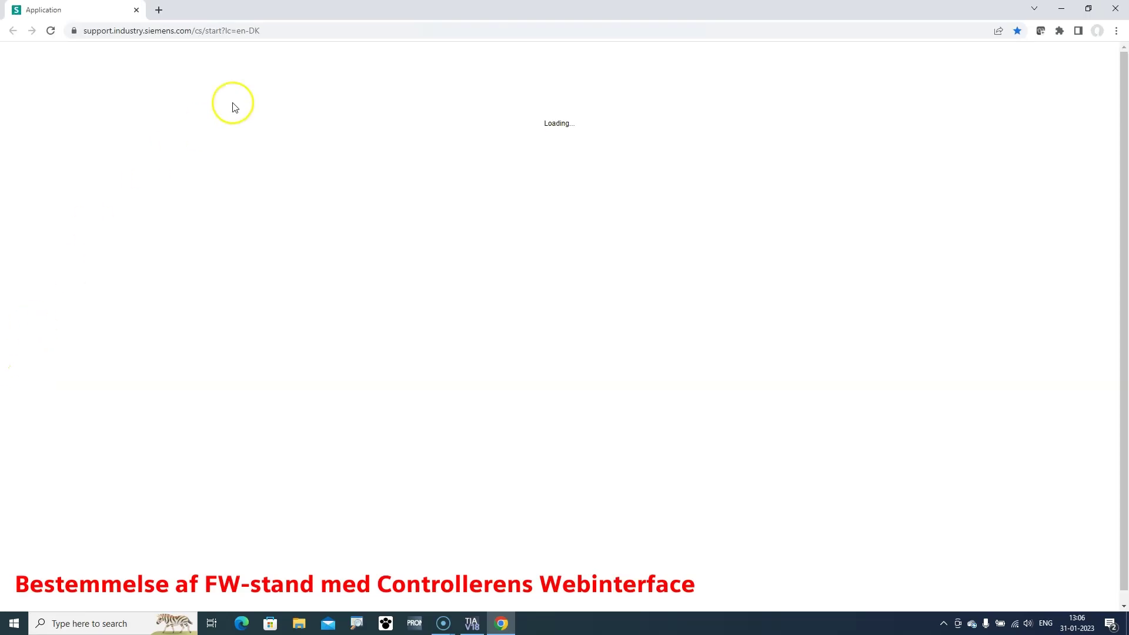
pyautogui.click(281, 35)
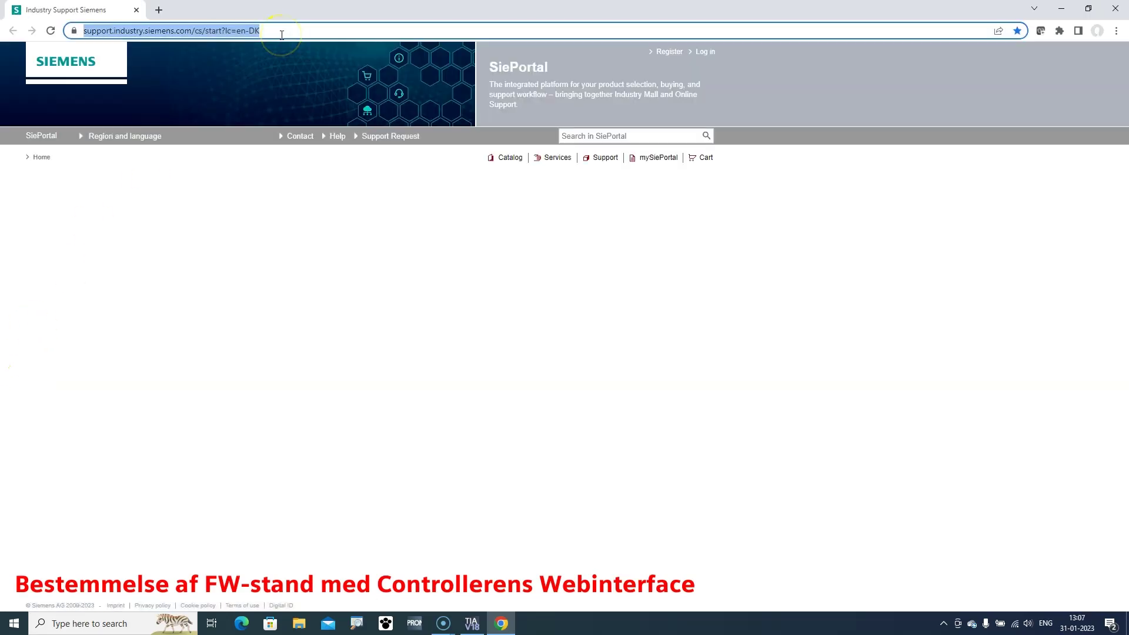
pyautogui.press('BackSpace')
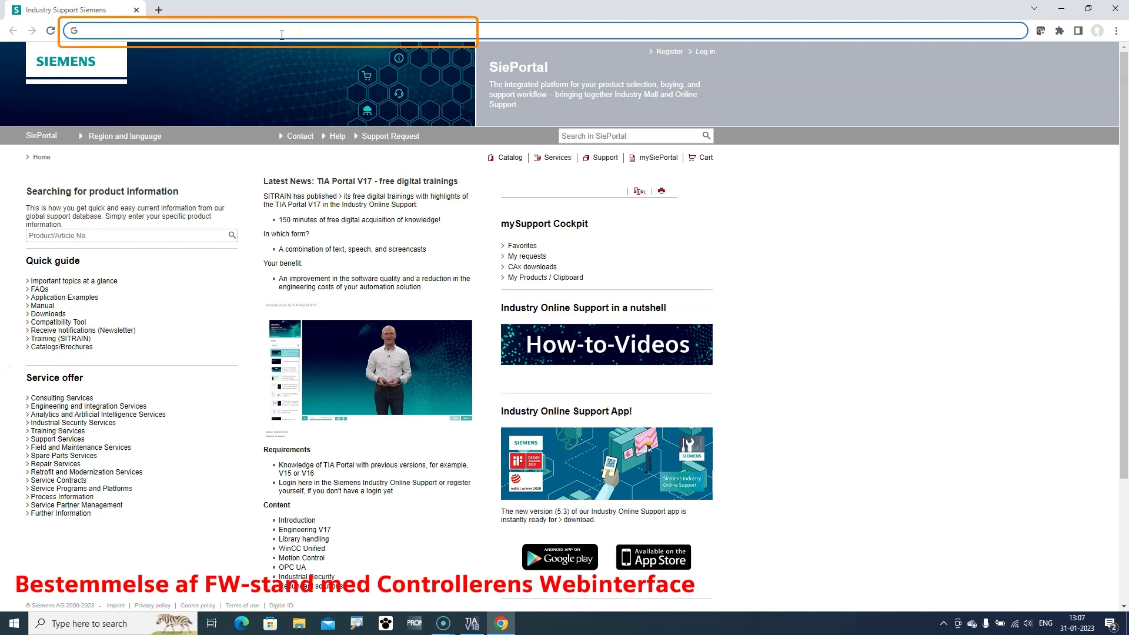
pyautogui.write('https')
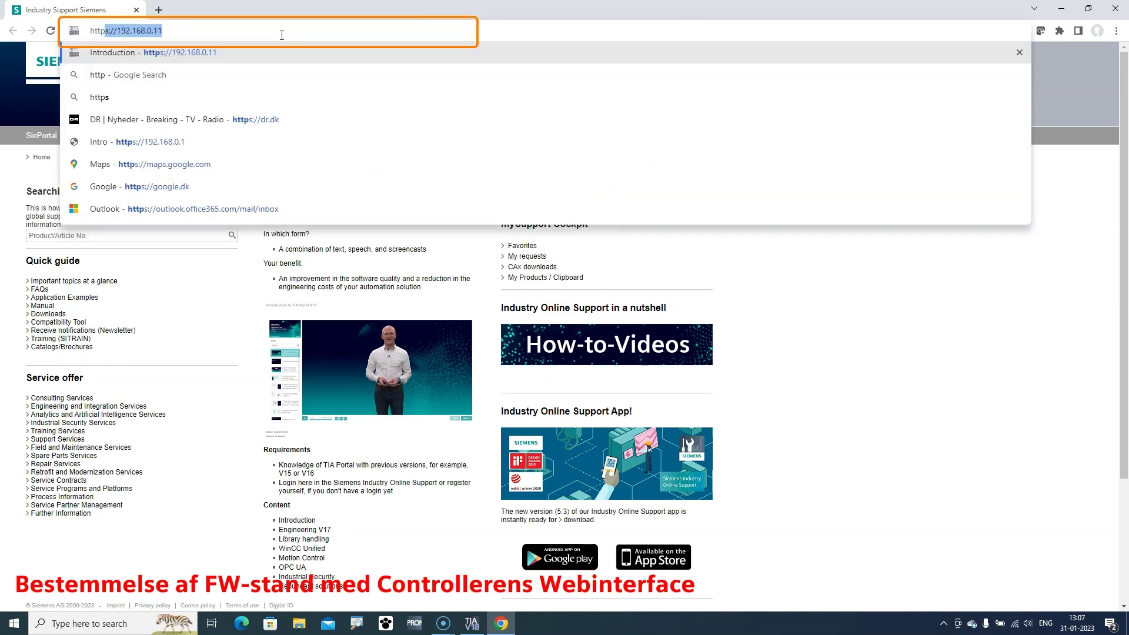
pyautogui.write('://192')
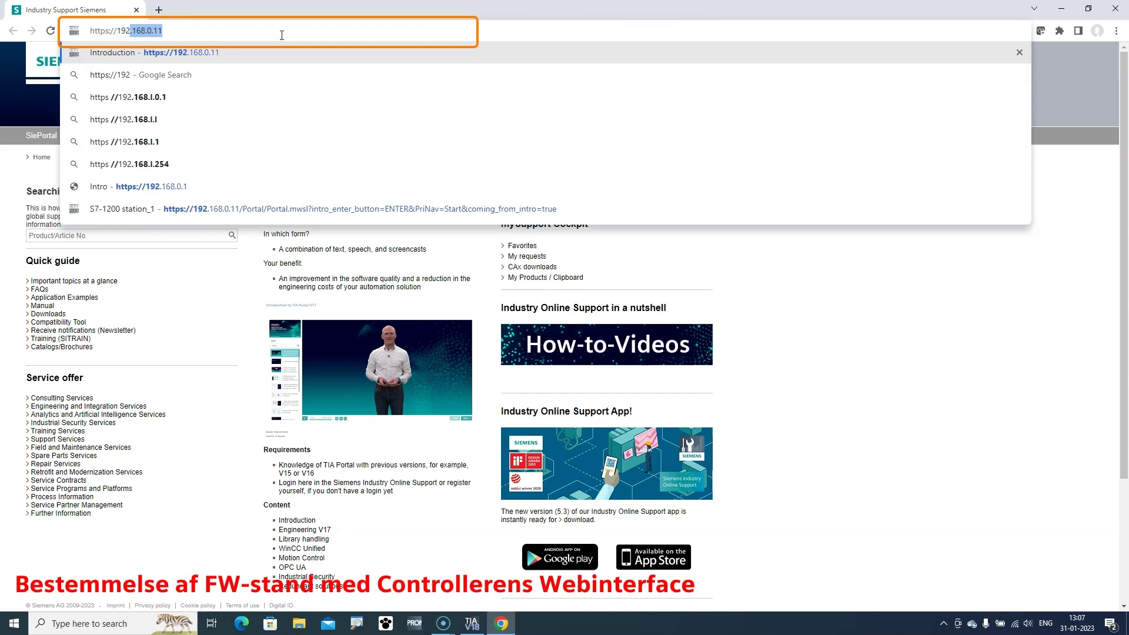
pyautogui.write('.16')
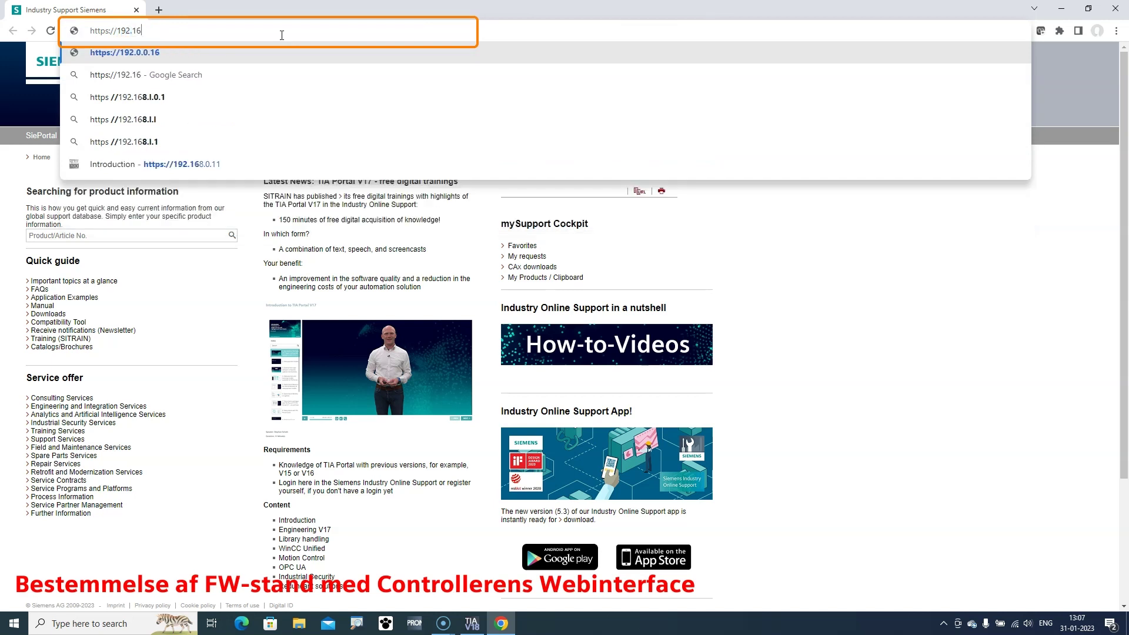
pyautogui.write('8.')
pyautogui.click(277, 37)
pyautogui.write('0')
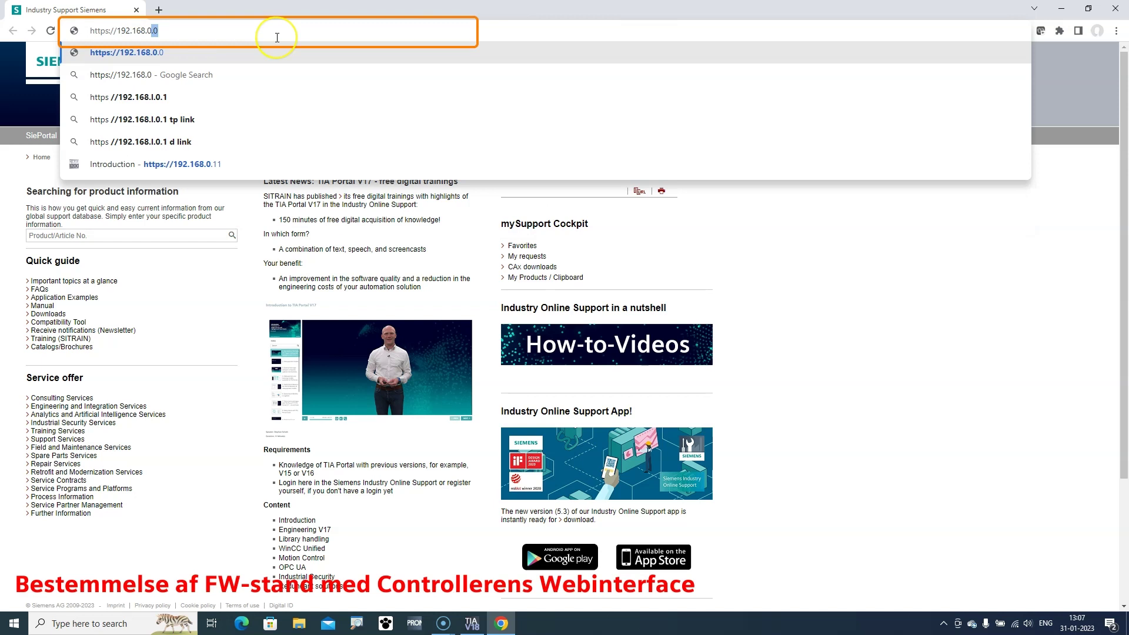
pyautogui.write('.1')
pyautogui.press('Return')
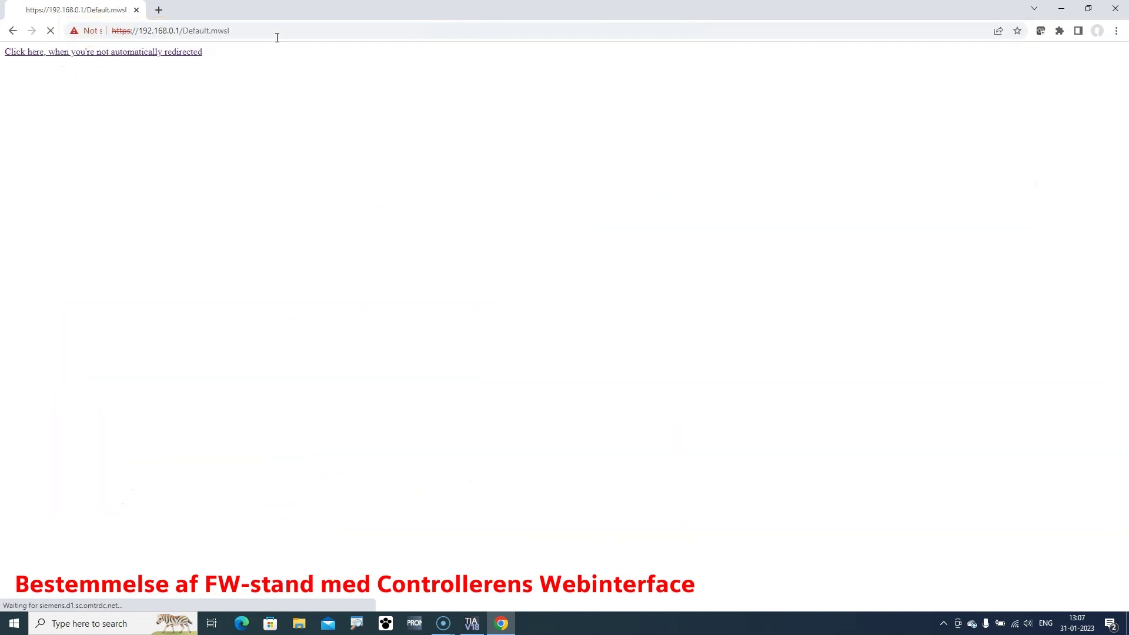
# Step: Enter PLC_1's web portal, log in as user ODV with the account password, and view the Diagnostics identification data
pyautogui.click(40, 112)
pyautogui.click(37, 101)
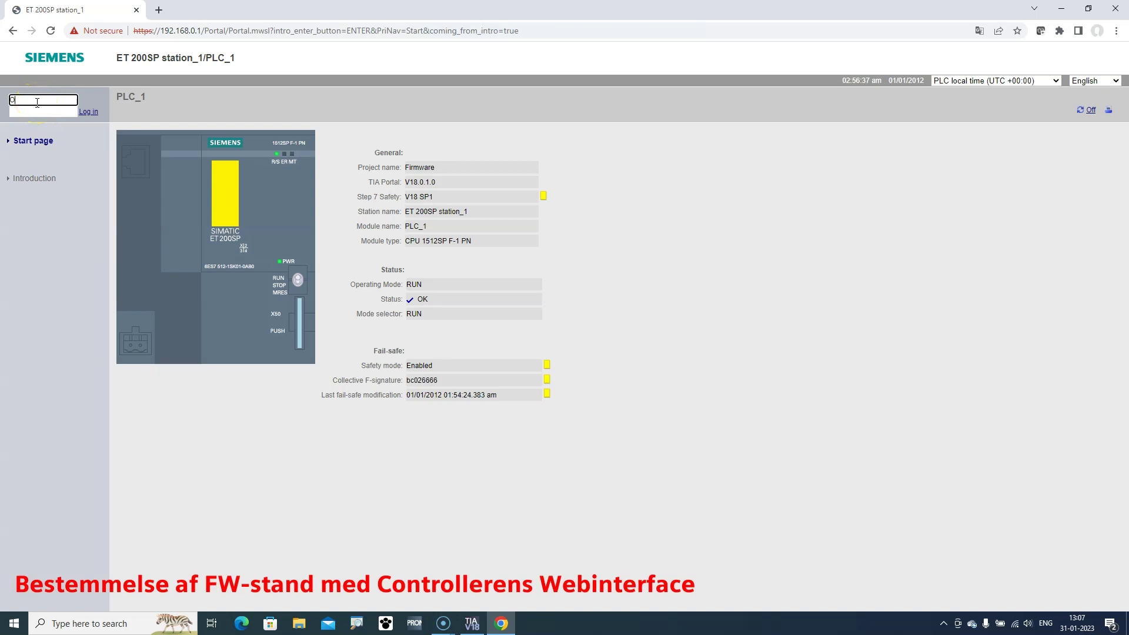
pyautogui.write('••••')
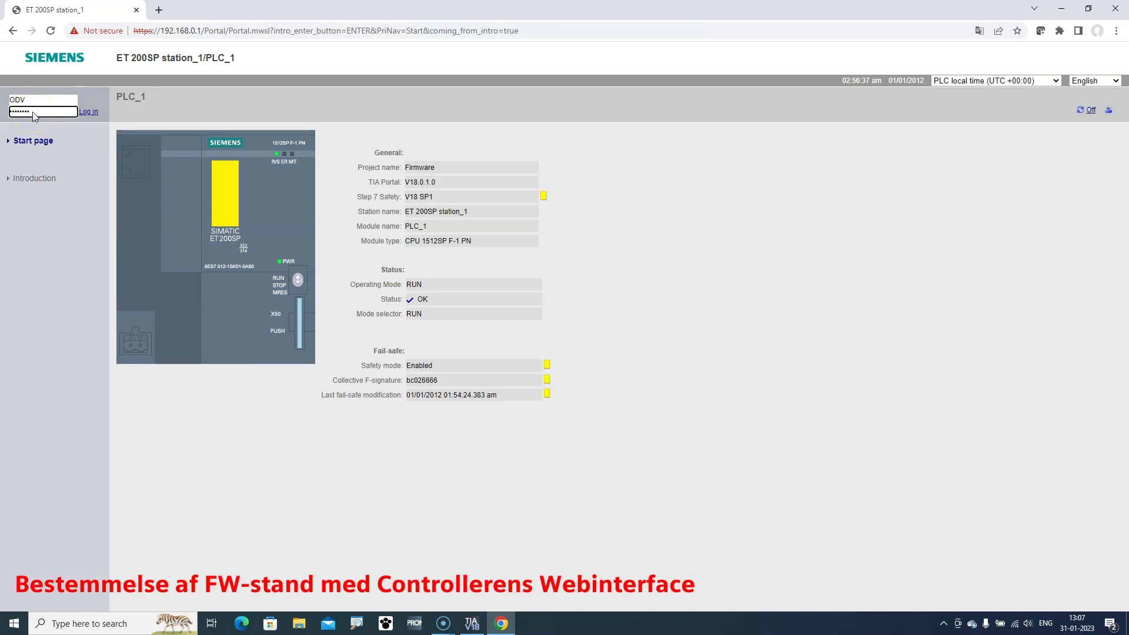
pyautogui.press('Return')
pyautogui.click(39, 165)
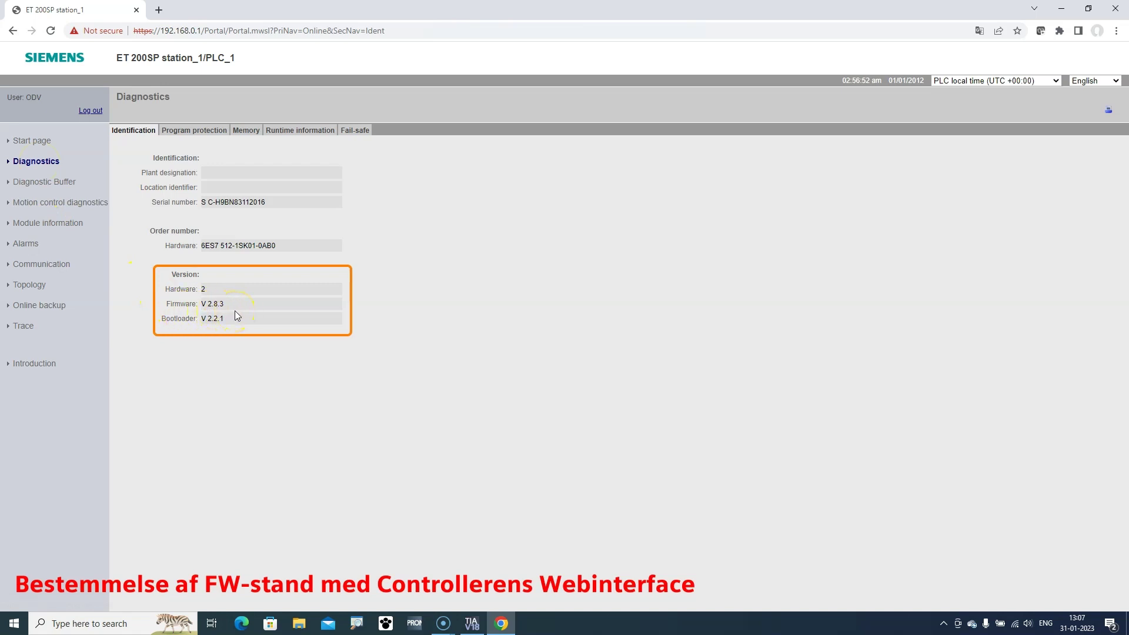
pyautogui.click(397, 29)
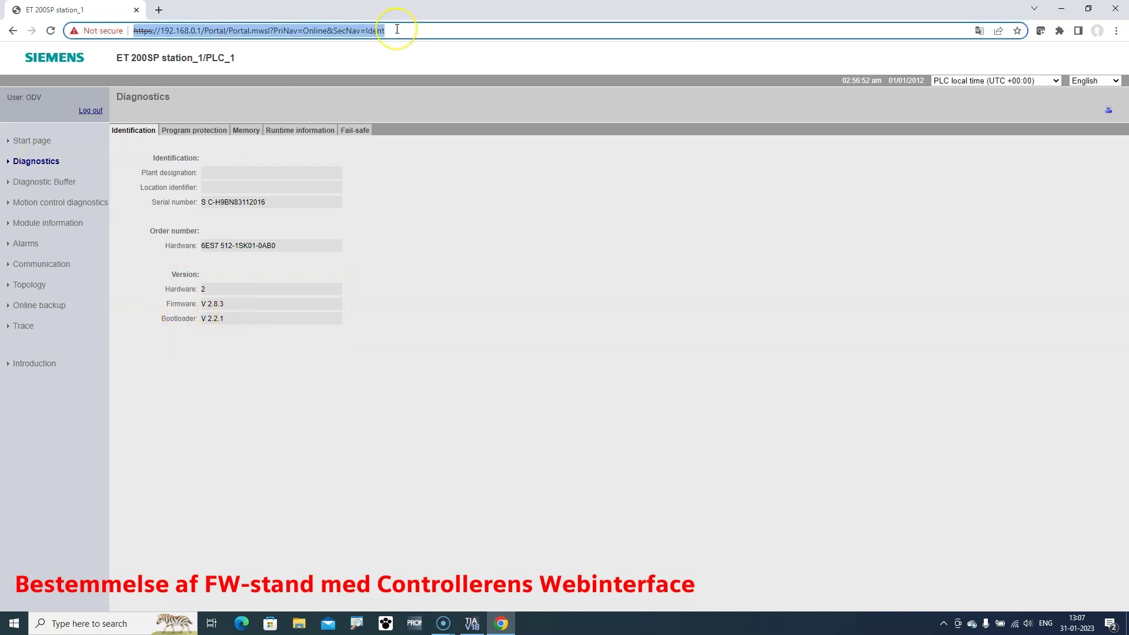
pyautogui.press('BackSpace')
pyautogui.write('https://192.16')
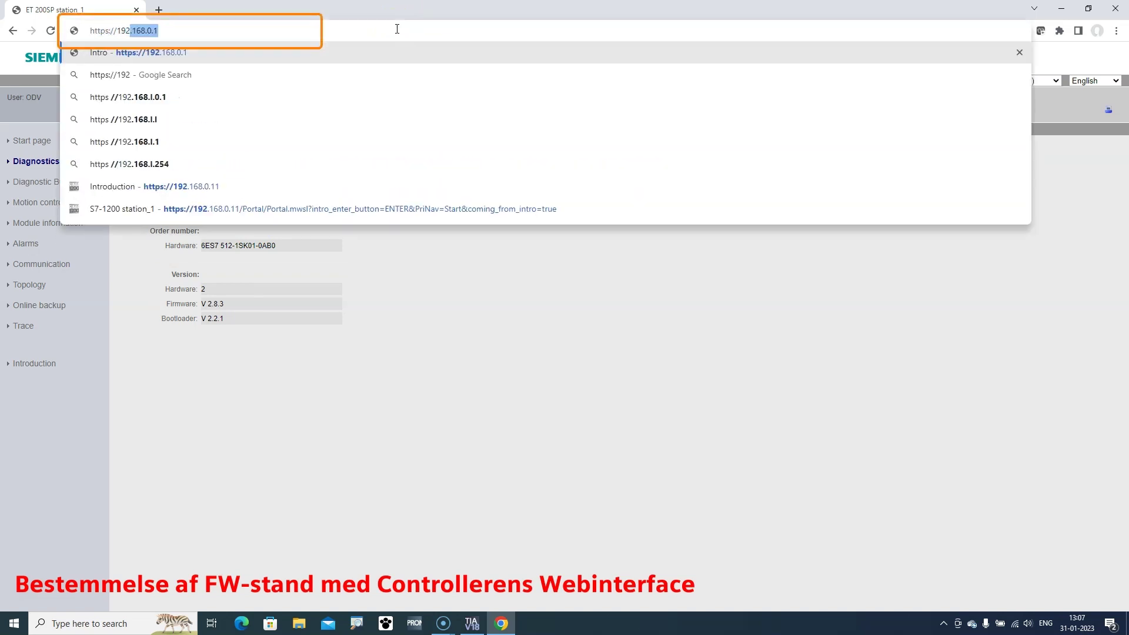
pyautogui.write('8')
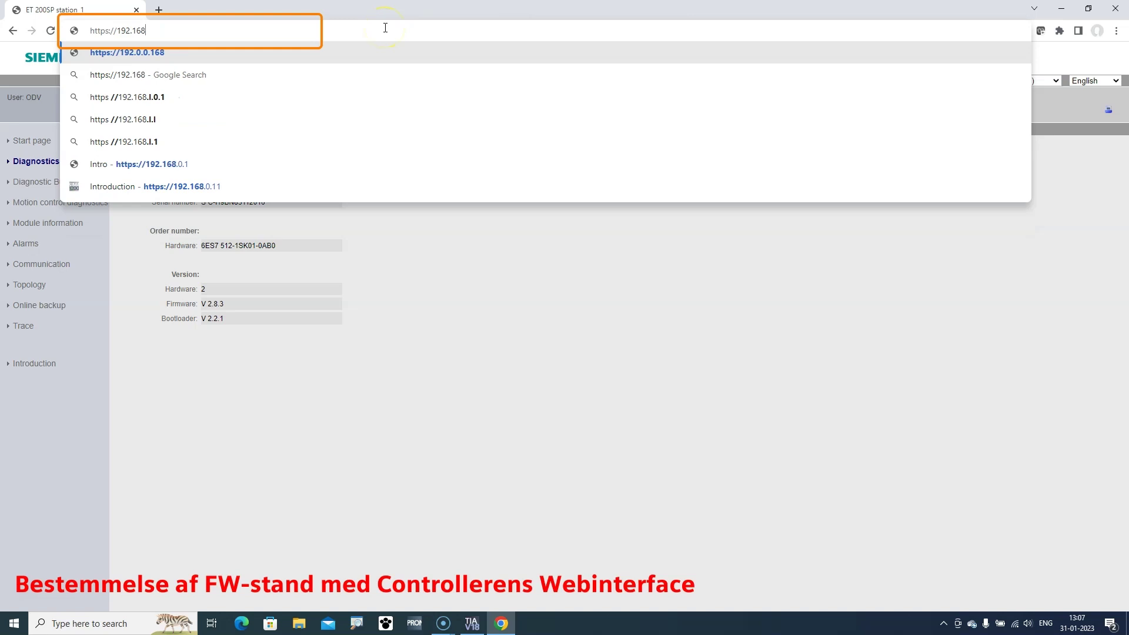
pyautogui.write('.0.1')
pyautogui.press('Return')
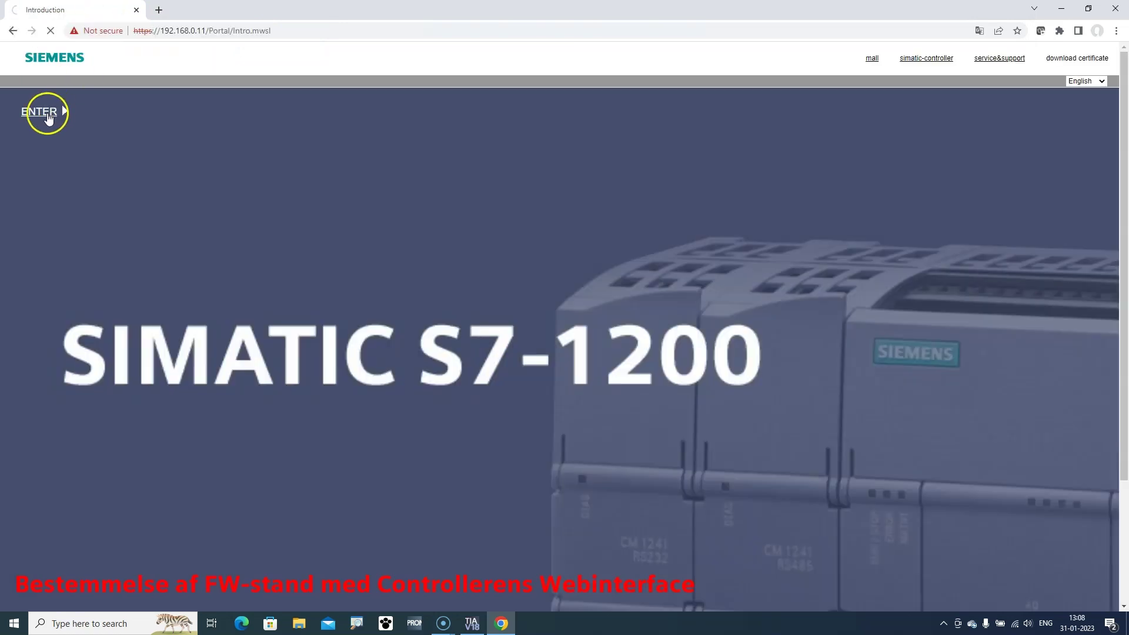
pyautogui.click(47, 115)
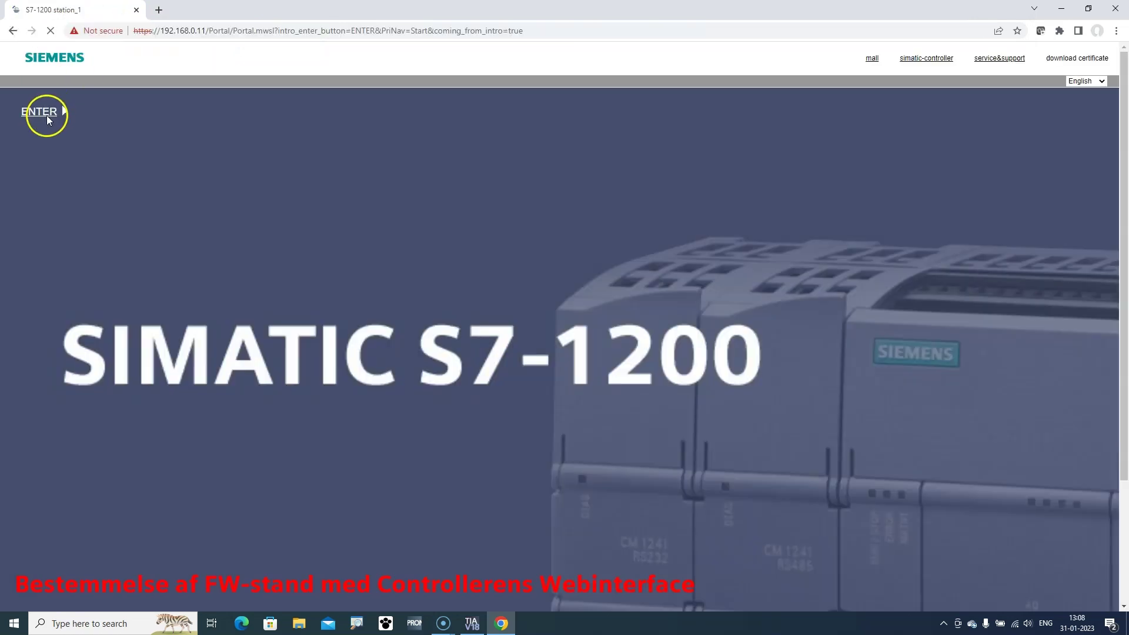
# Step: Log in to PLC_2's web server as user ODV with the account password and open the Diagnostics page
pyautogui.click(35, 97)
pyautogui.write('ODV')
pyautogui.click(35, 113)
pyautogui.write('************')
pyautogui.press('Return')
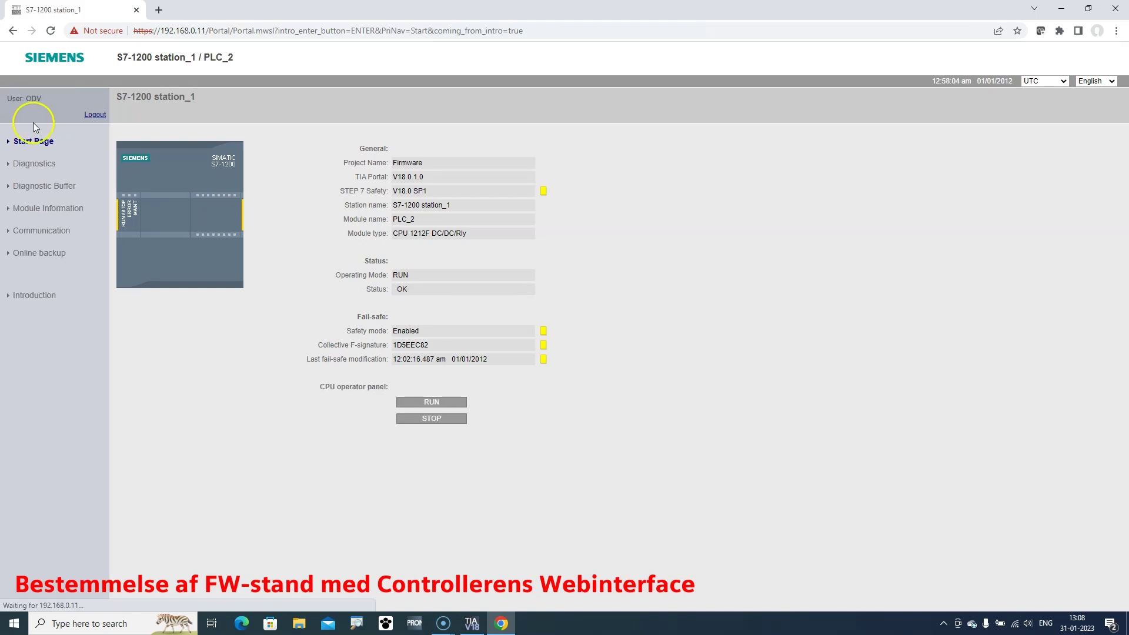
pyautogui.click(35, 164)
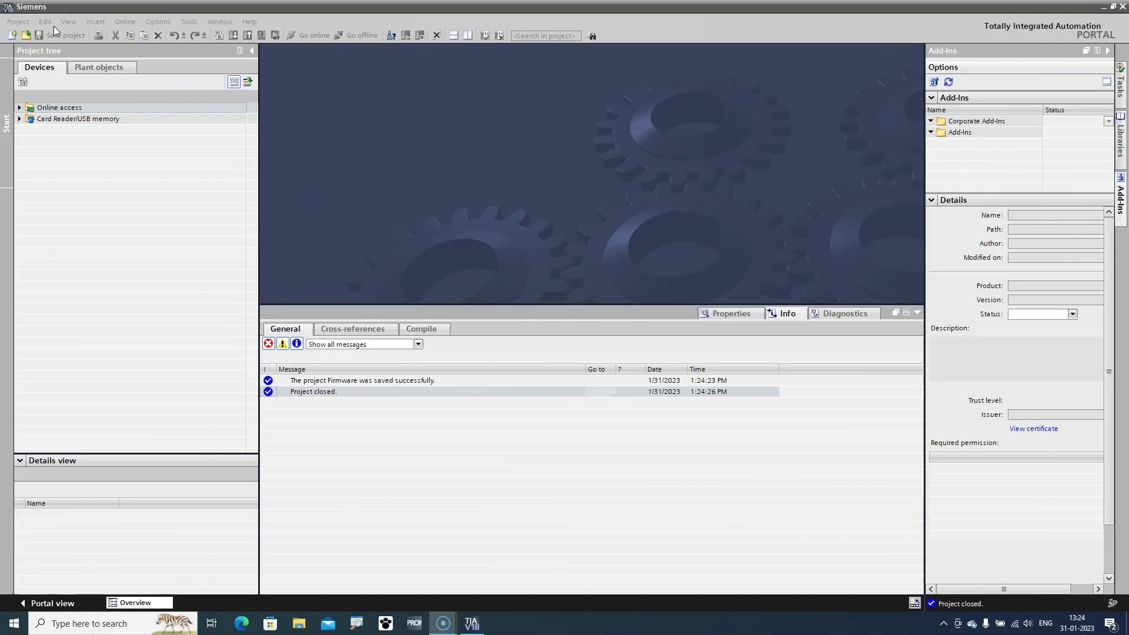
# Step: Scan for accessible devices on the Intel(R) Ethernet Connection (2) I219-LM interface under Online access
pyautogui.click(20, 107)
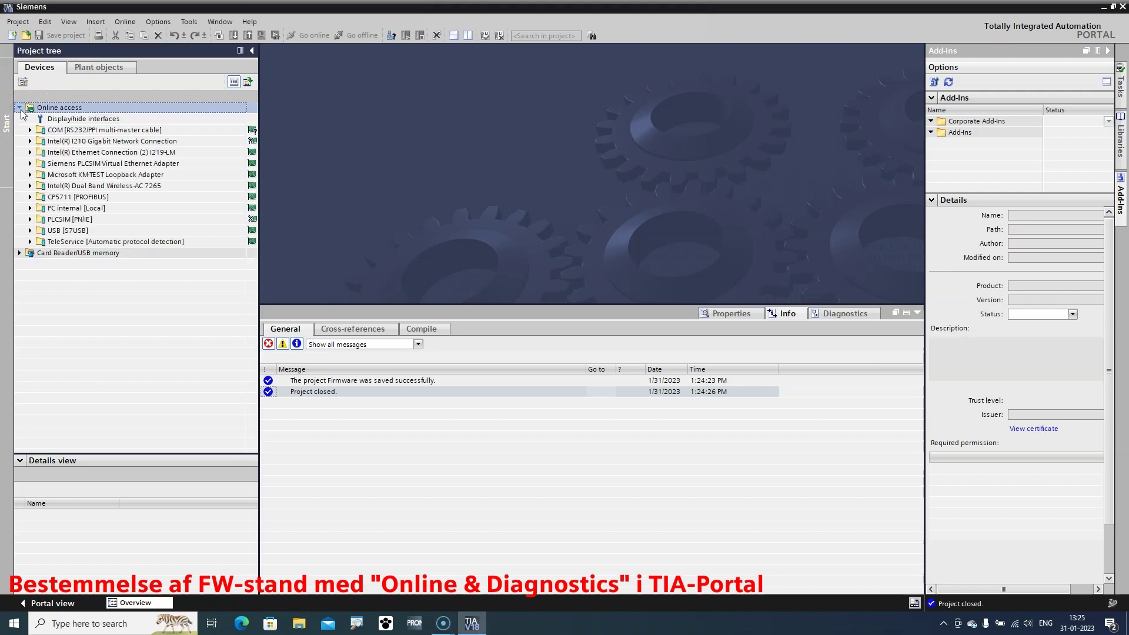
pyautogui.click(30, 152)
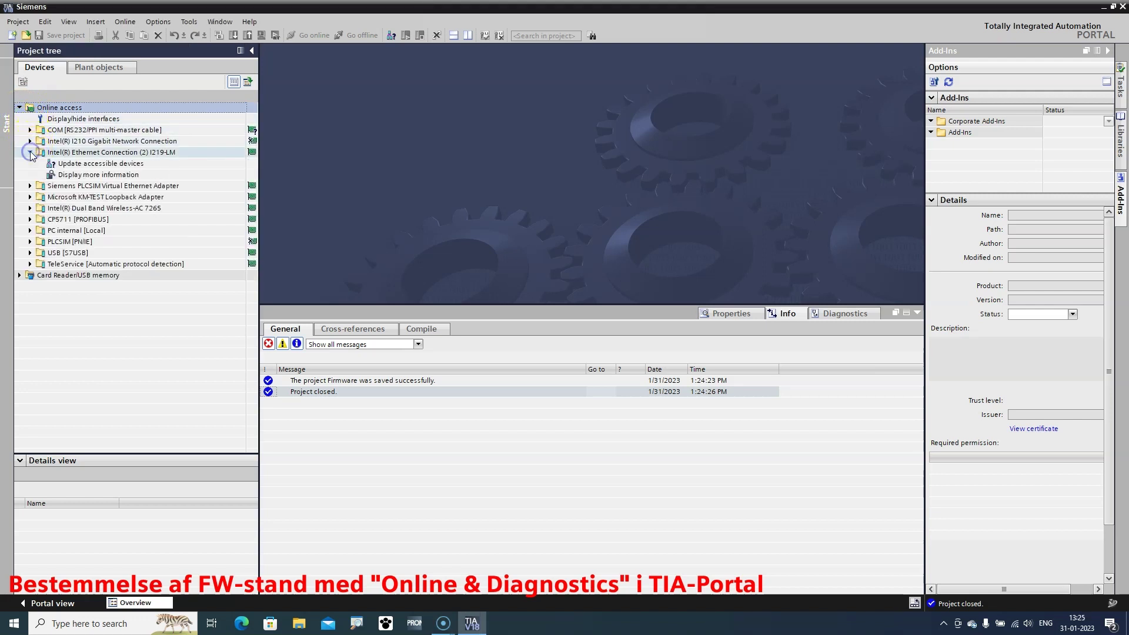
pyautogui.click(74, 166)
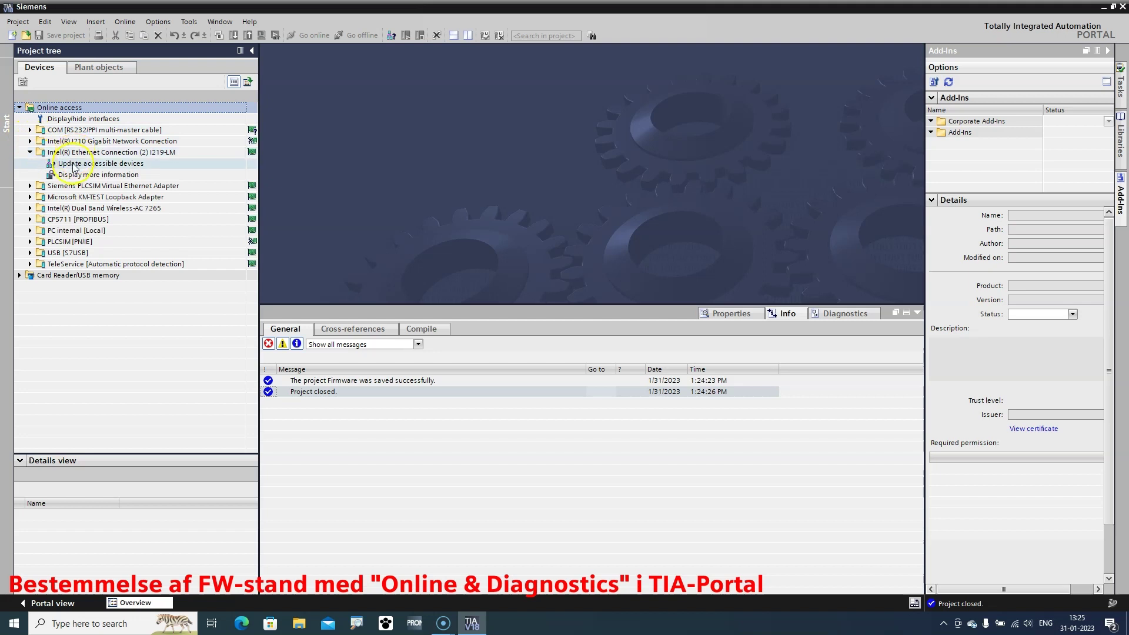
pyautogui.doubleClick(73, 166)
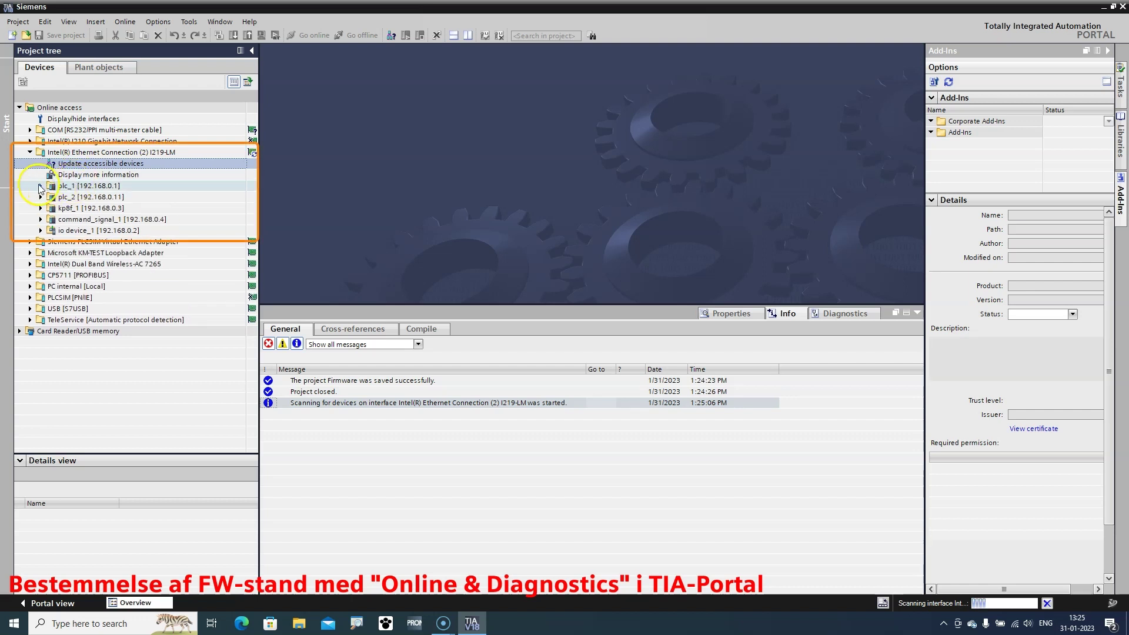
# Step: Open Online & diagnostics for the accessible device plc_1 and examine its firmware and TIA Portal project version
pyautogui.click(41, 186)
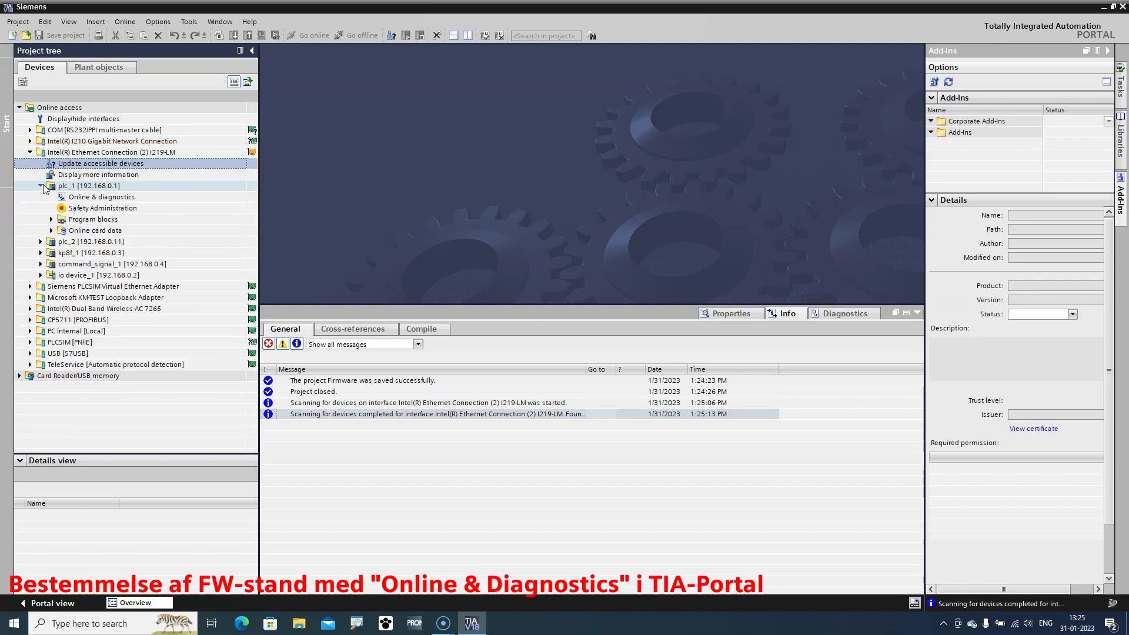
pyautogui.doubleClick(81, 198)
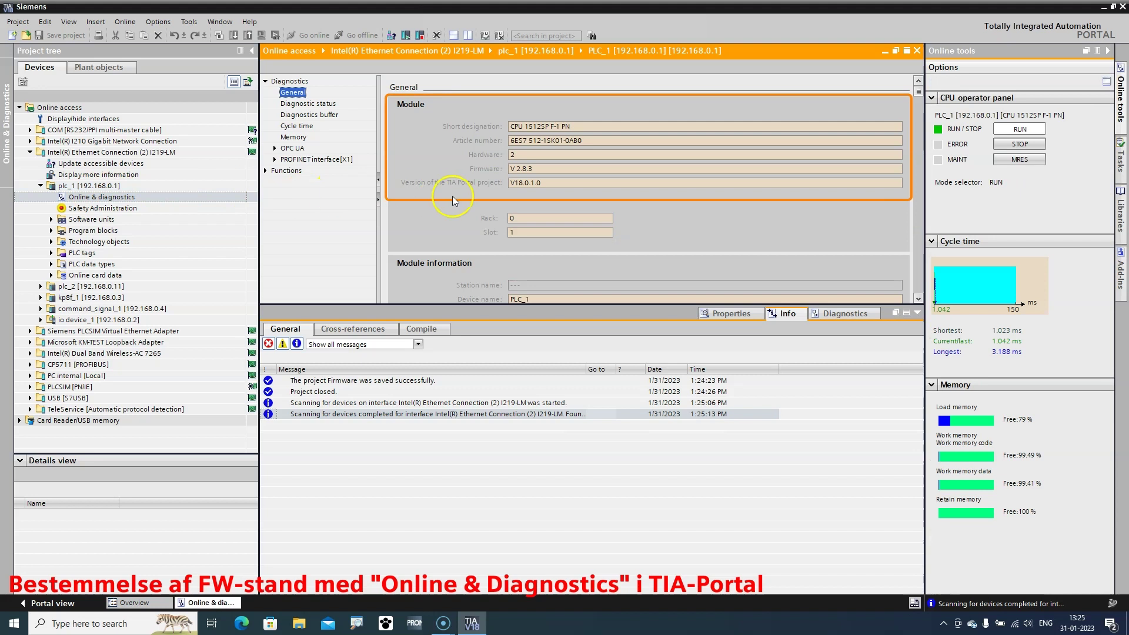
pyautogui.click(546, 180)
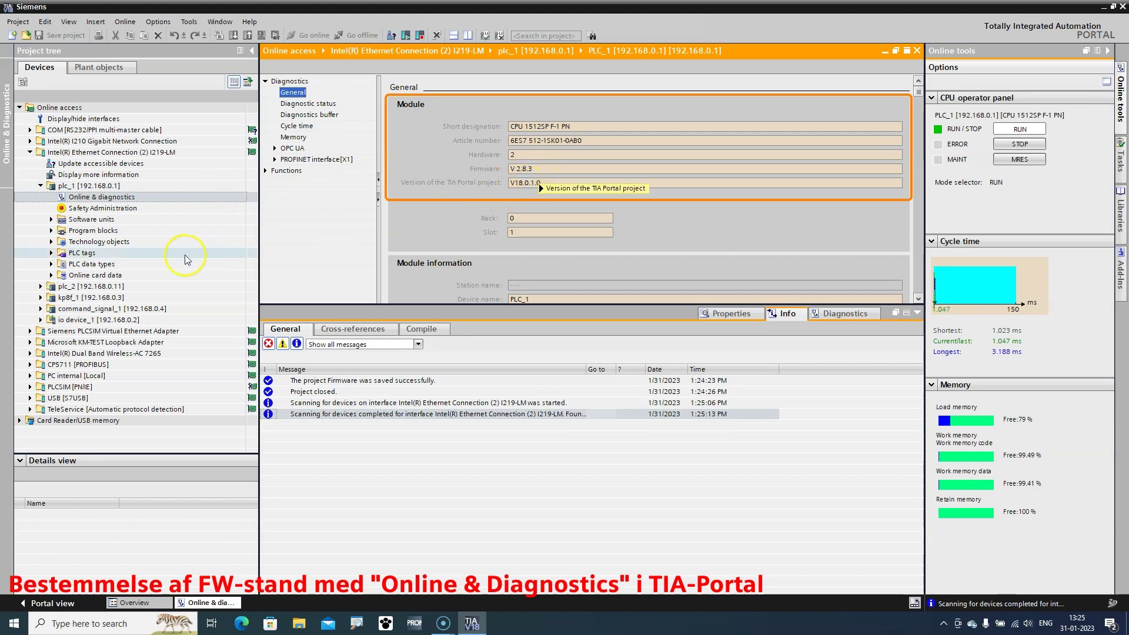
# Step: Connect to plc_2's Online & diagnostics, trusting its certificate and entering the access password, and examine its firmware and project version
pyautogui.click(41, 286)
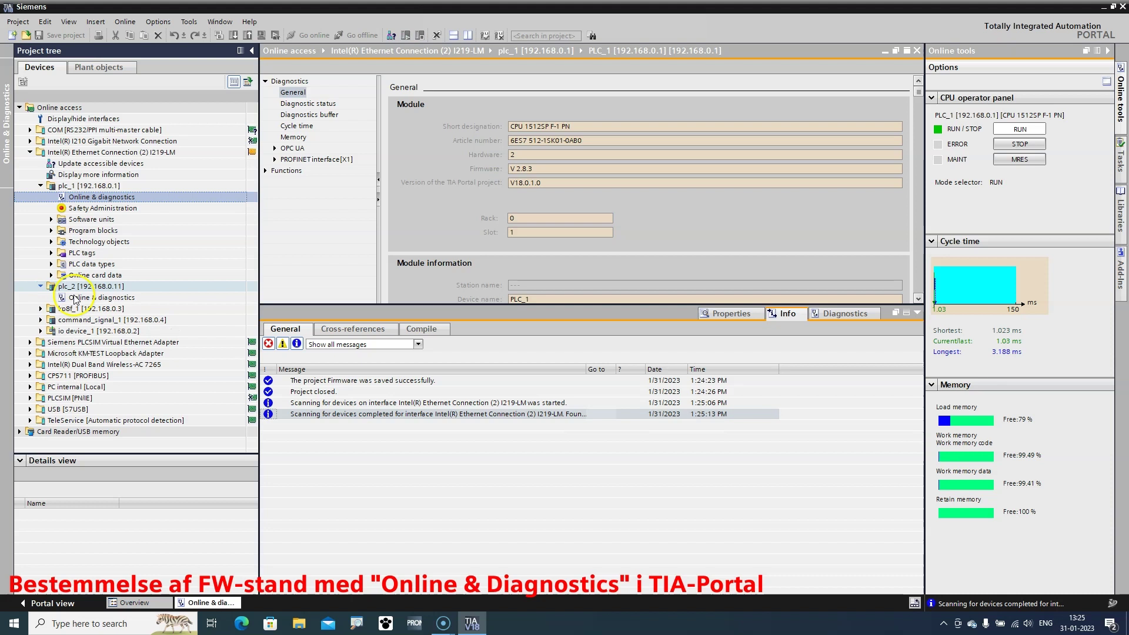
pyautogui.click(84, 297)
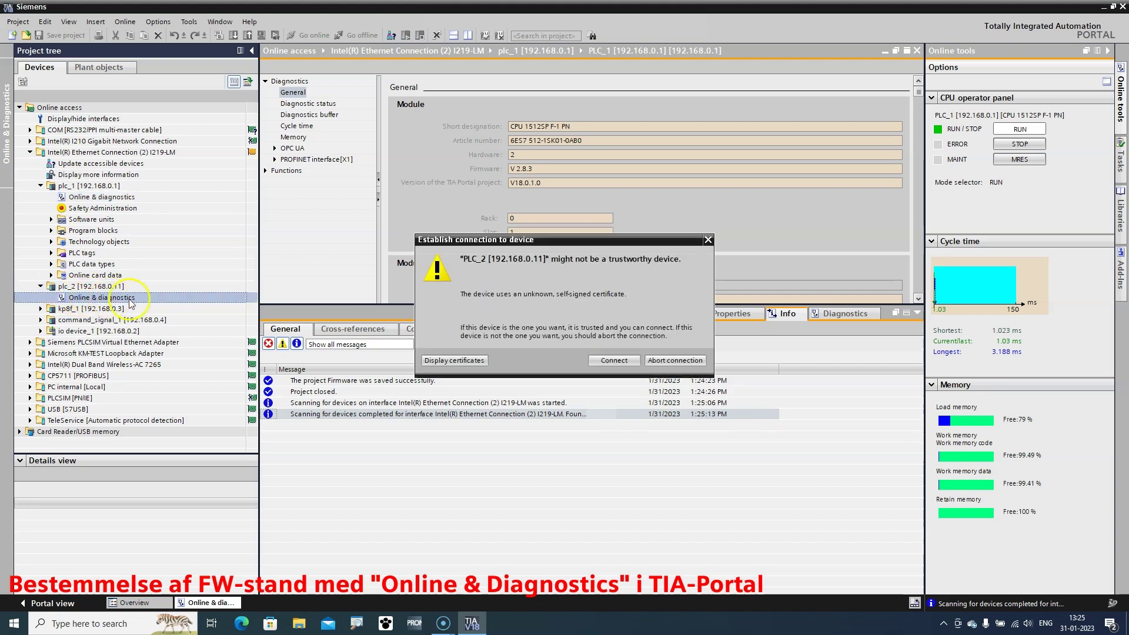
pyautogui.click(622, 360)
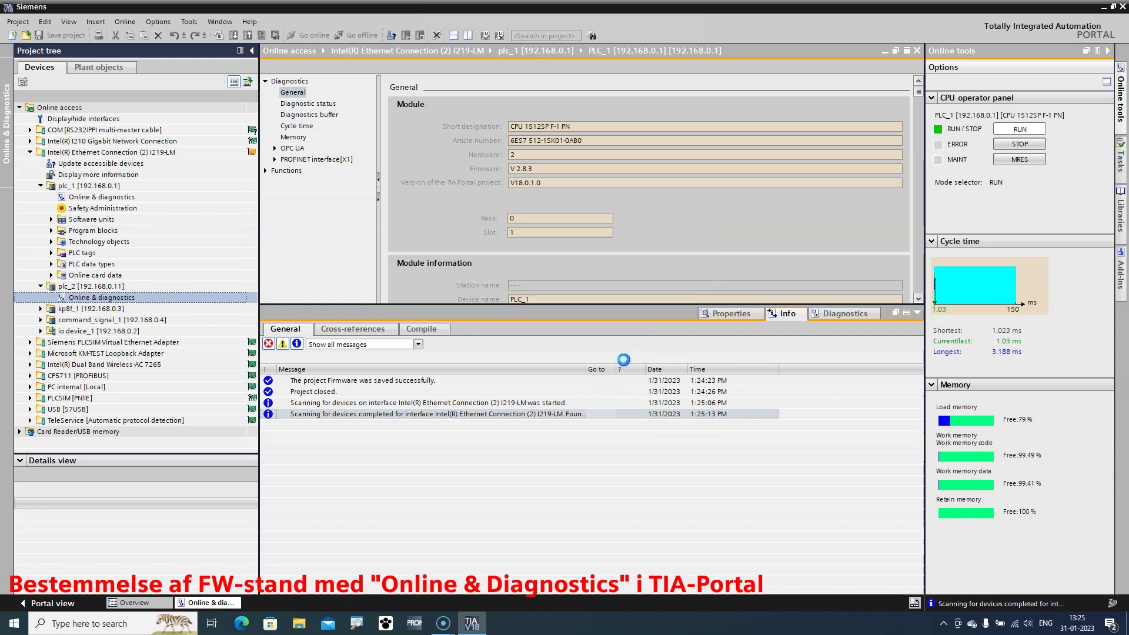
pyautogui.write('***')
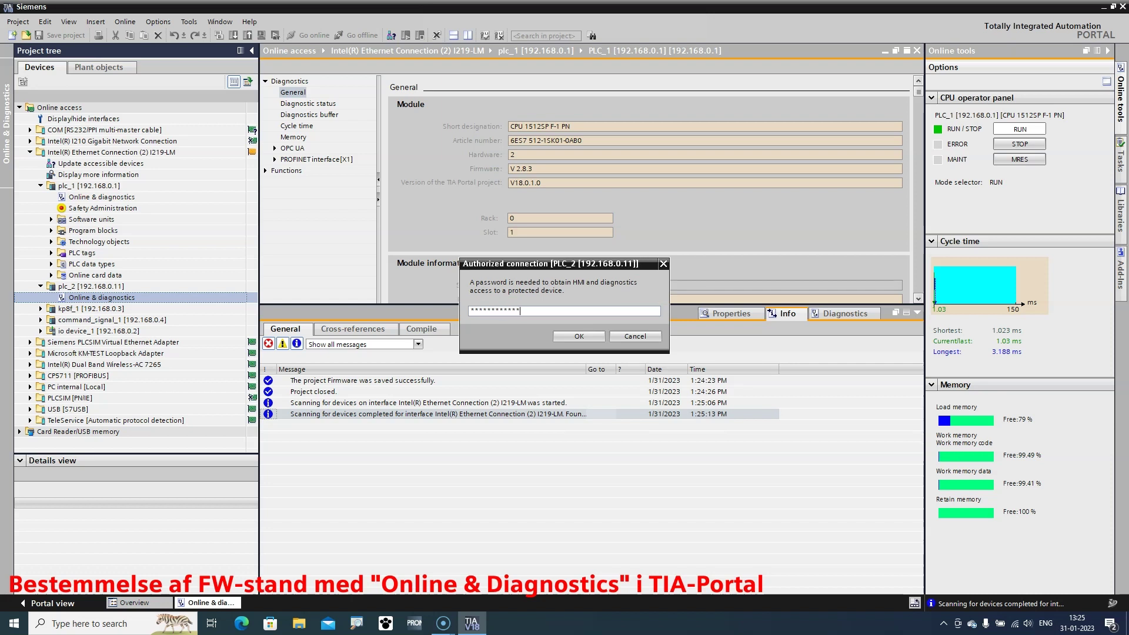
pyautogui.press('Return')
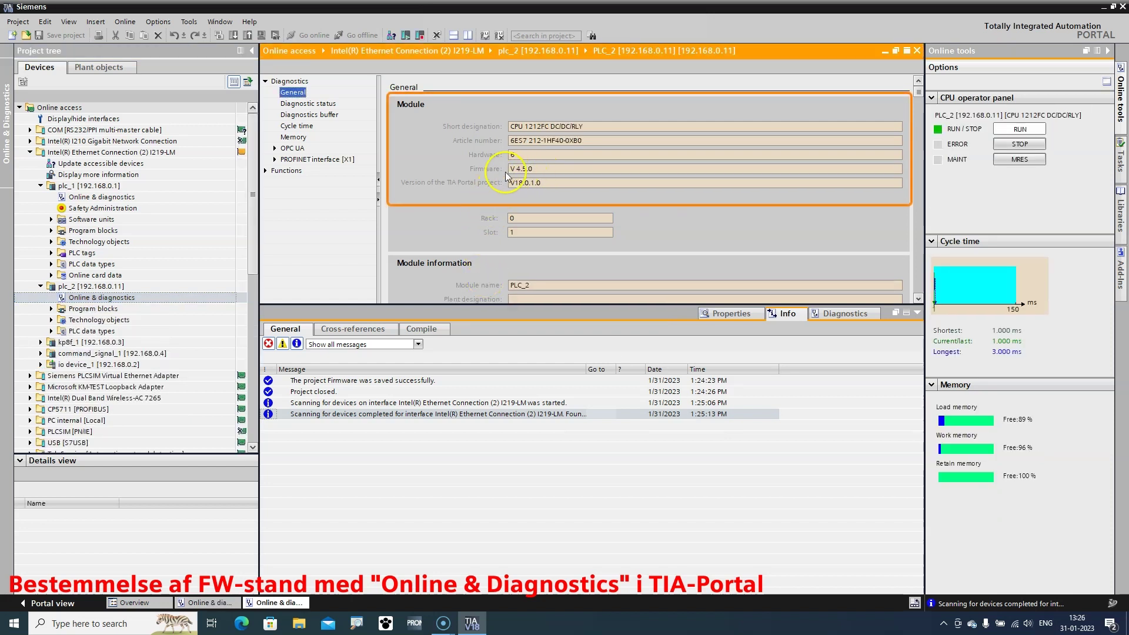
pyautogui.click(552, 183)
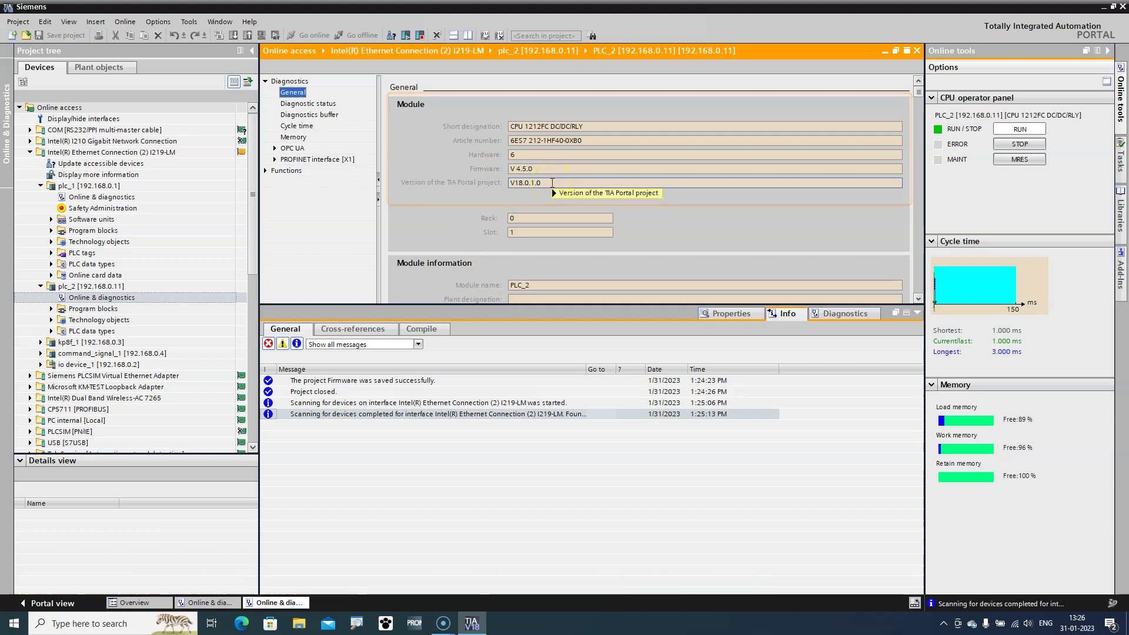
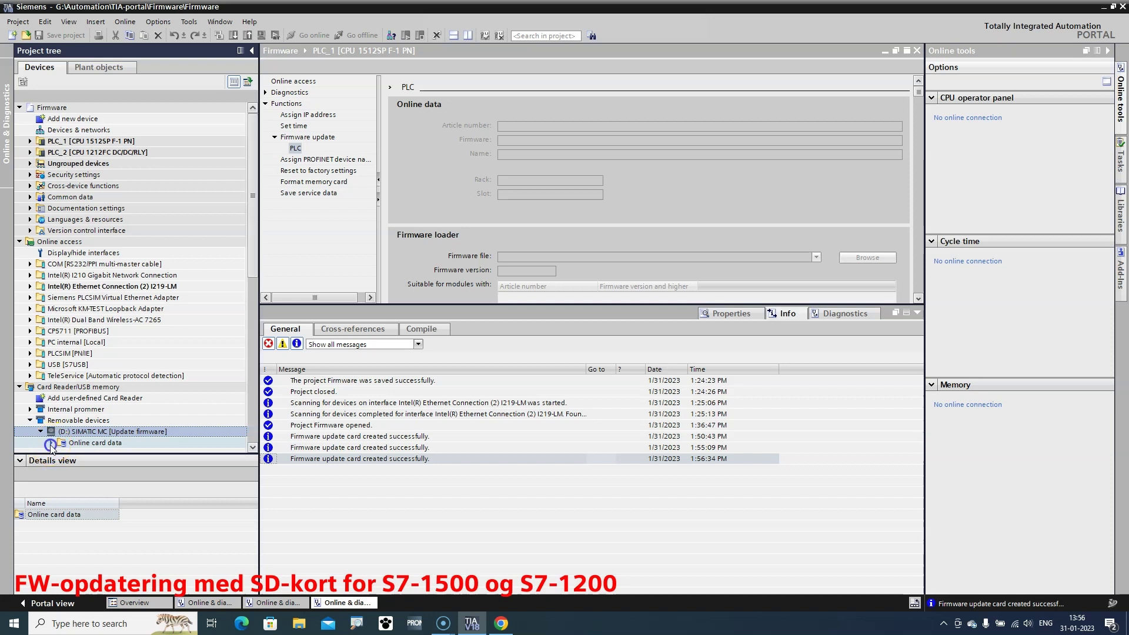
# Step: Examine the online card data on the SIMATIC MC firmware update card in drive D:
pyautogui.moveTo(254, 268); pyautogui.dragTo(131, 345)
pyautogui.click(61, 330)
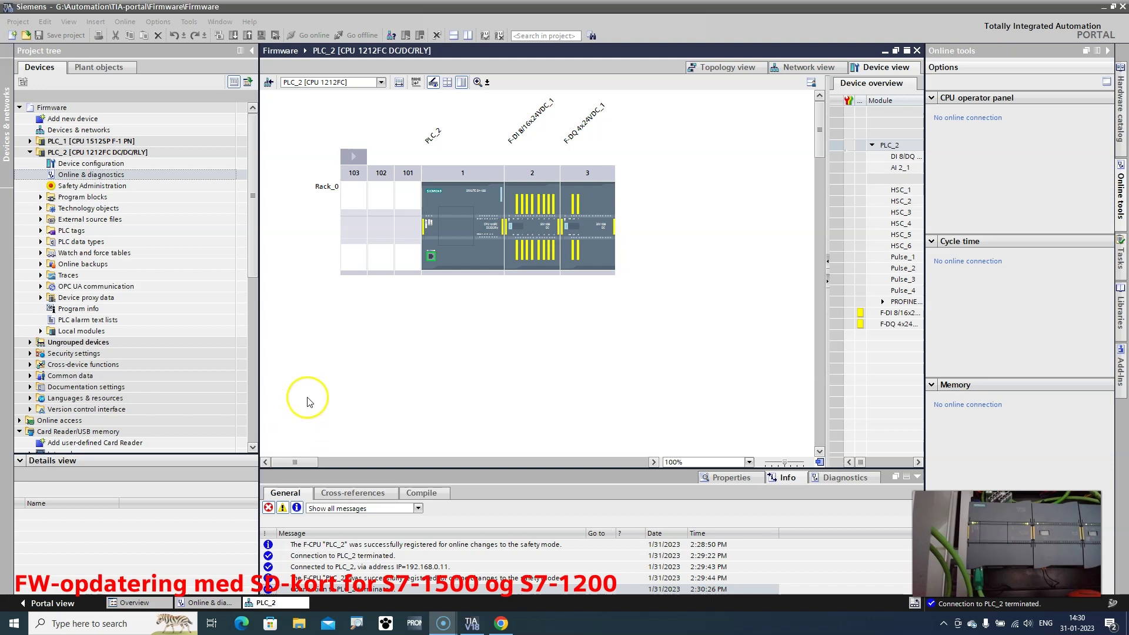
# Step: Select the PLC_2 CPU in the device view and go online with it
pyautogui.click(487, 207)
pyautogui.click(318, 36)
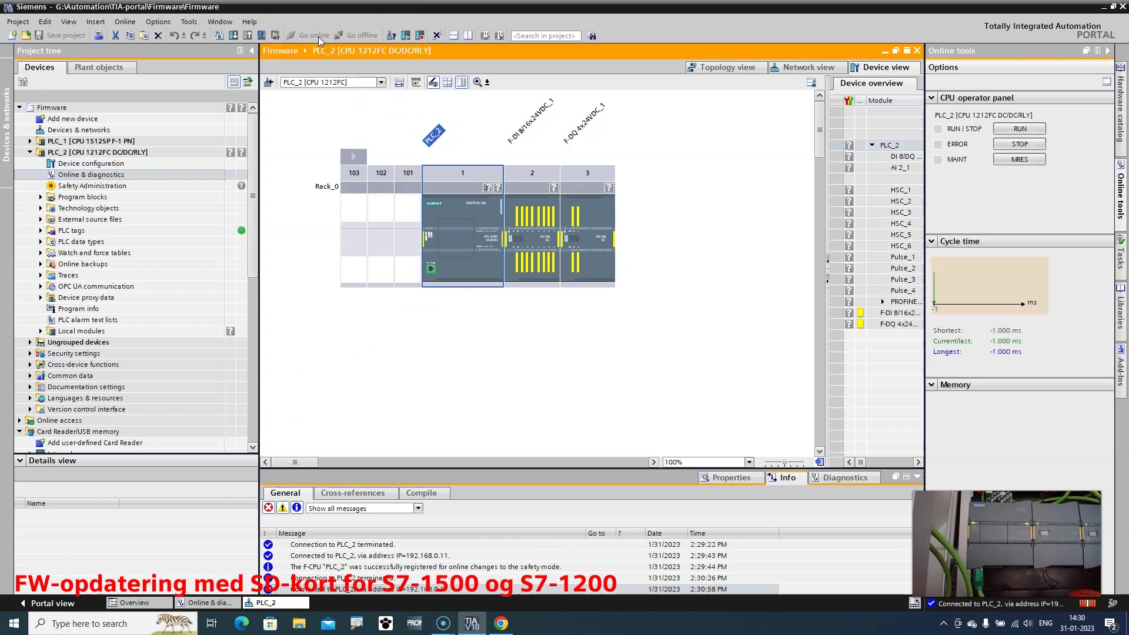
# Step: Switch the PLC_2 CPU to STOP mode and perform a memory reset (MRES) on it, confirming both operations
pyautogui.click(584, 137)
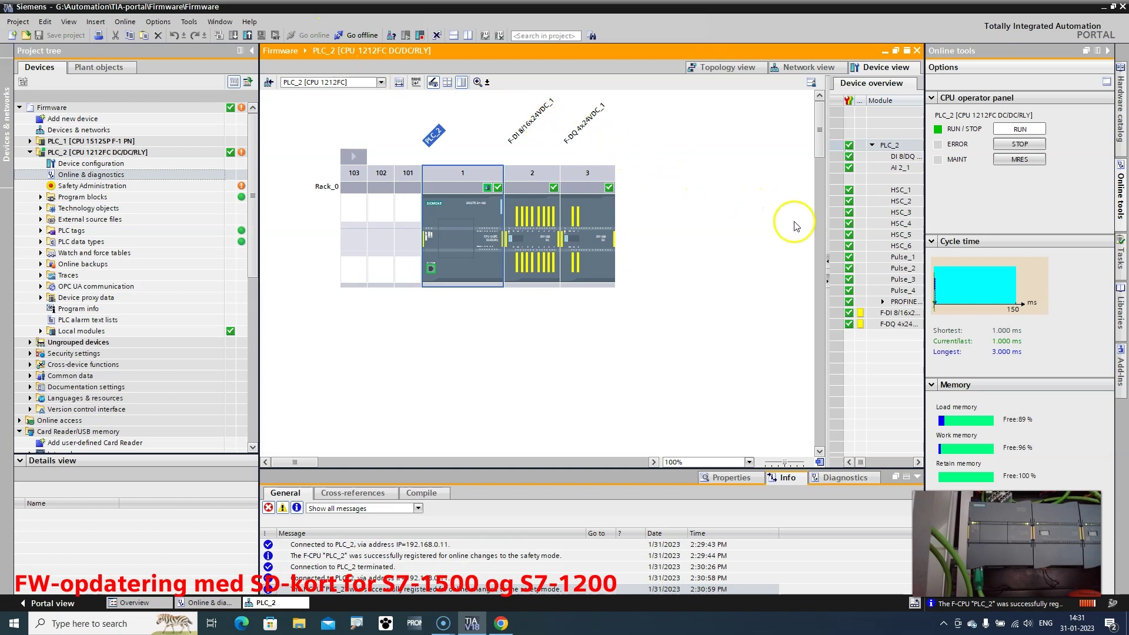
pyautogui.click(1040, 147)
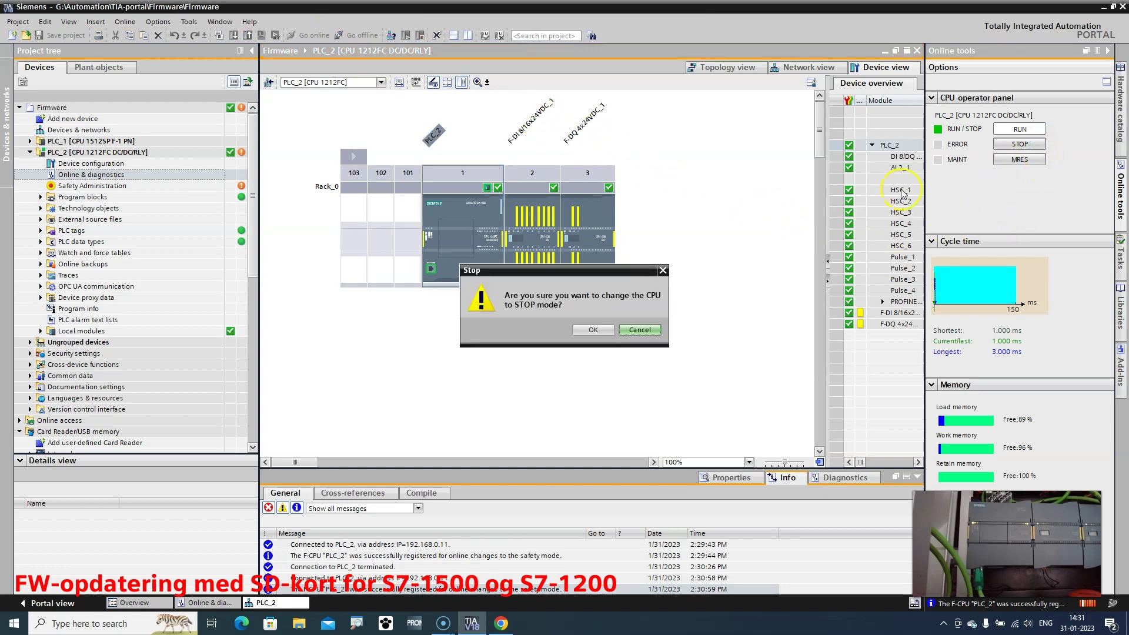
pyautogui.click(594, 330)
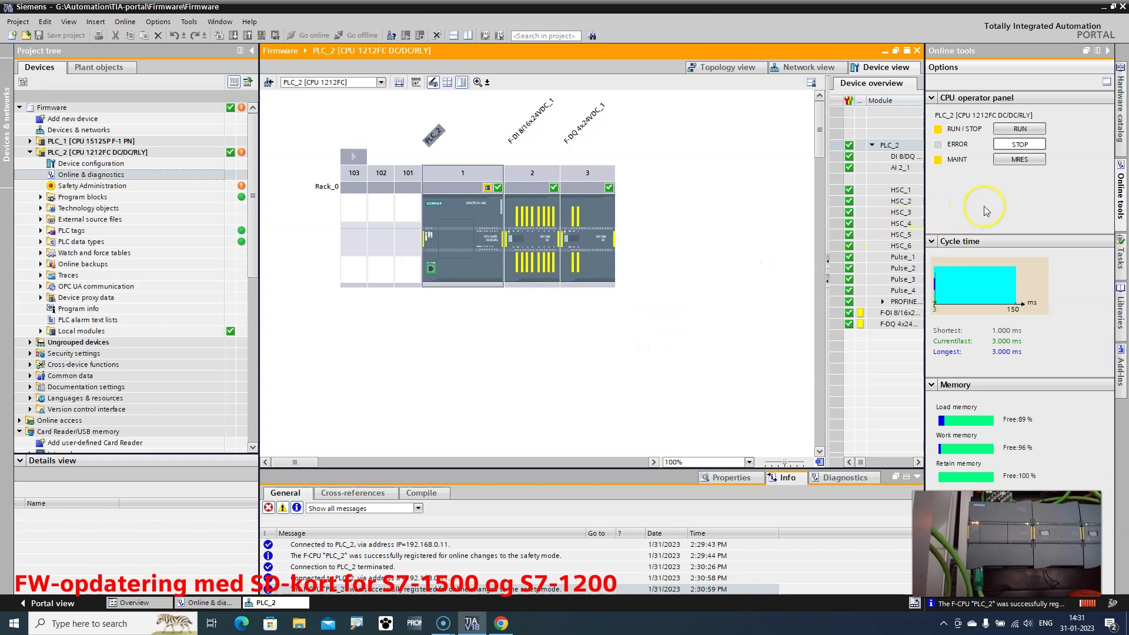
pyautogui.click(1024, 160)
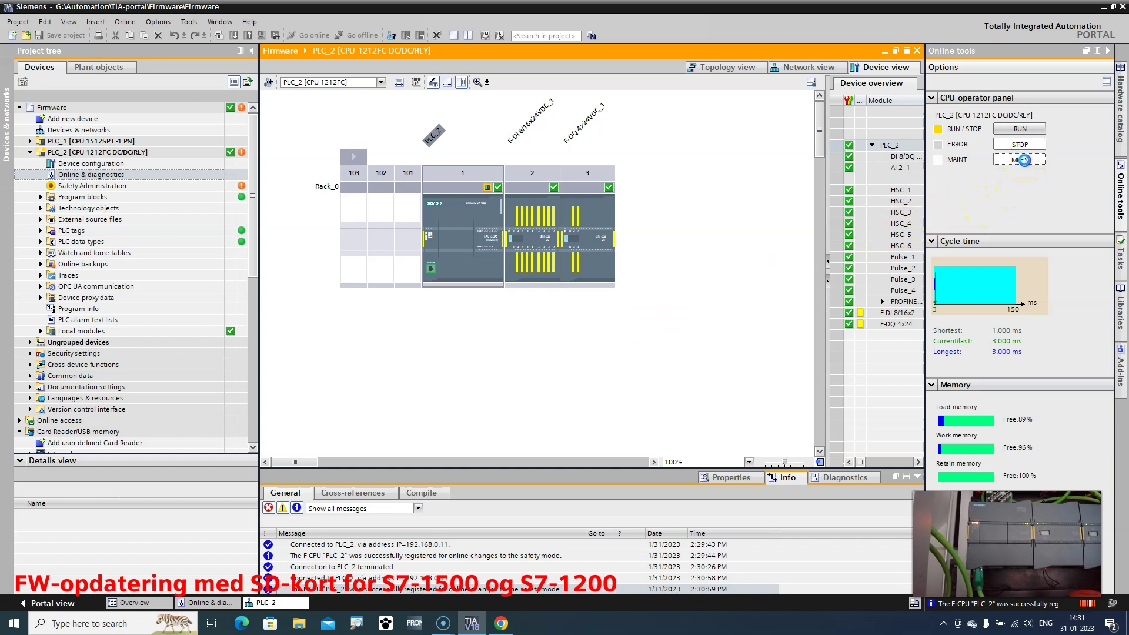
pyautogui.click(636, 354)
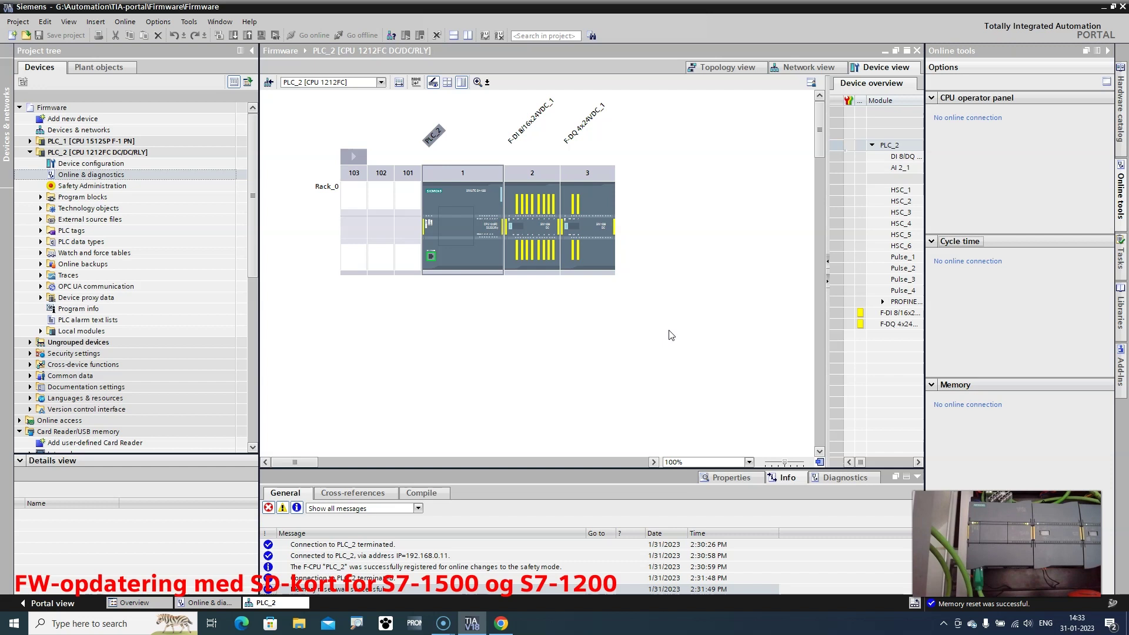
pyautogui.click(665, 335)
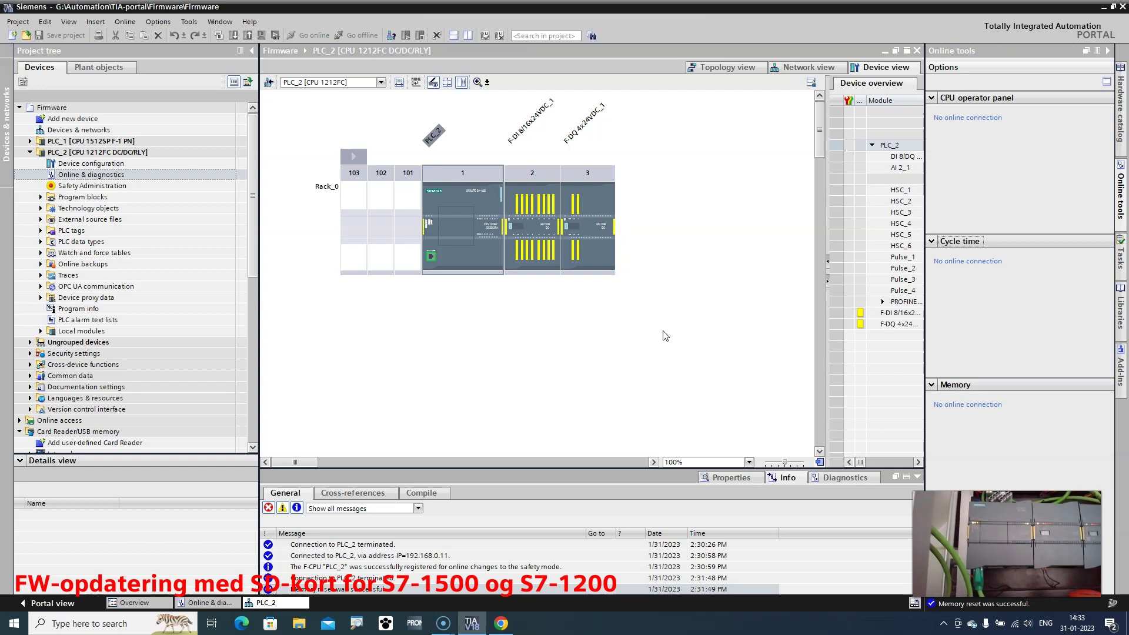
# Step: Select the PLC_2 CPU in the device view and go online with it again, searching for the target device
pyautogui.click(453, 199)
pyautogui.click(312, 35)
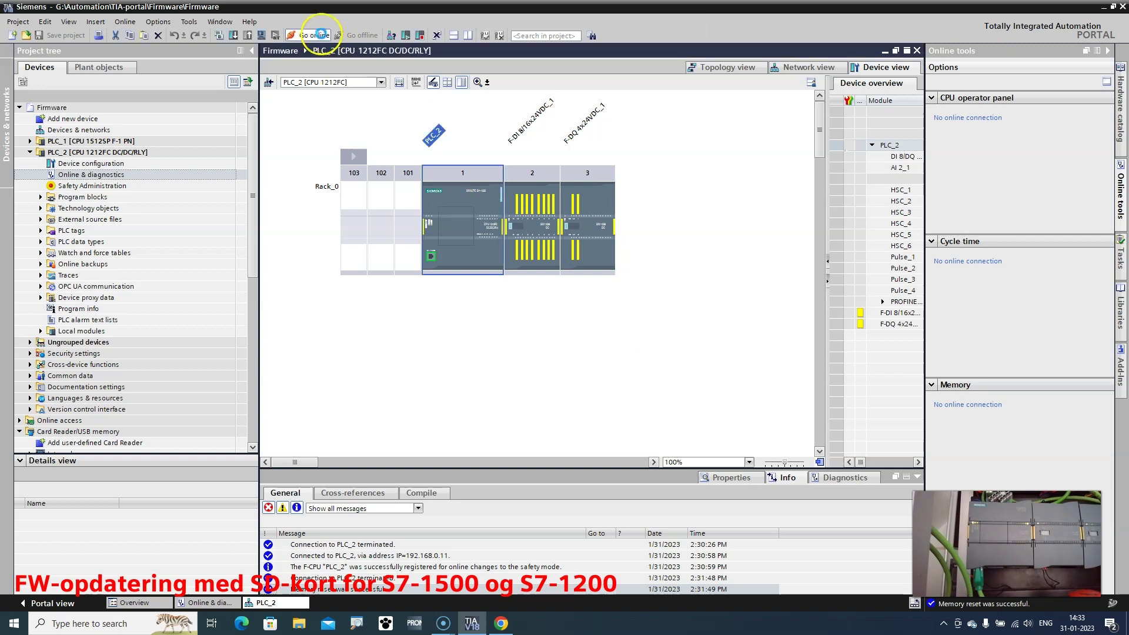
pyautogui.click(758, 399)
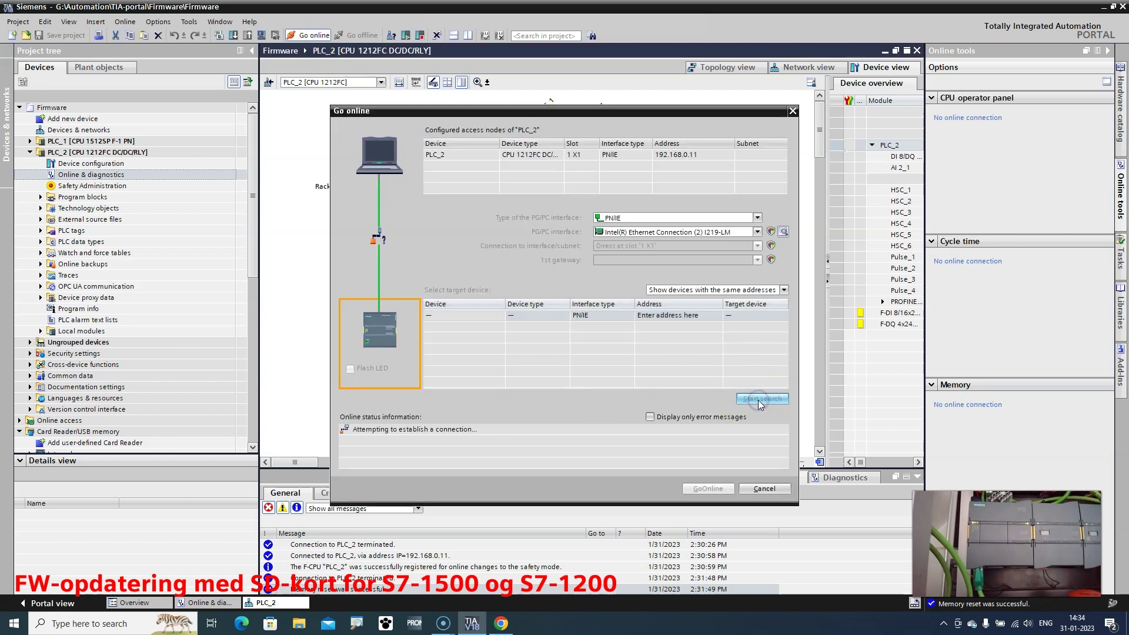
pyautogui.click(722, 493)
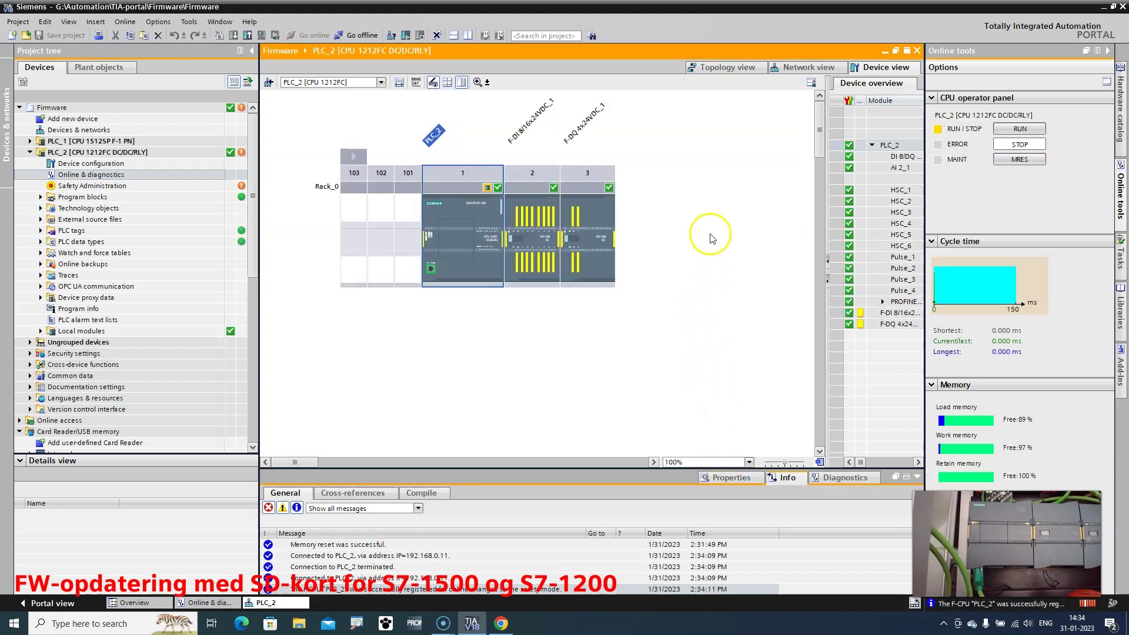
# Step: Change the PLC_2 CPU to RUN mode, confirm the change, and select PLC_2's Online & diagnostics in the project
pyautogui.click(1019, 130)
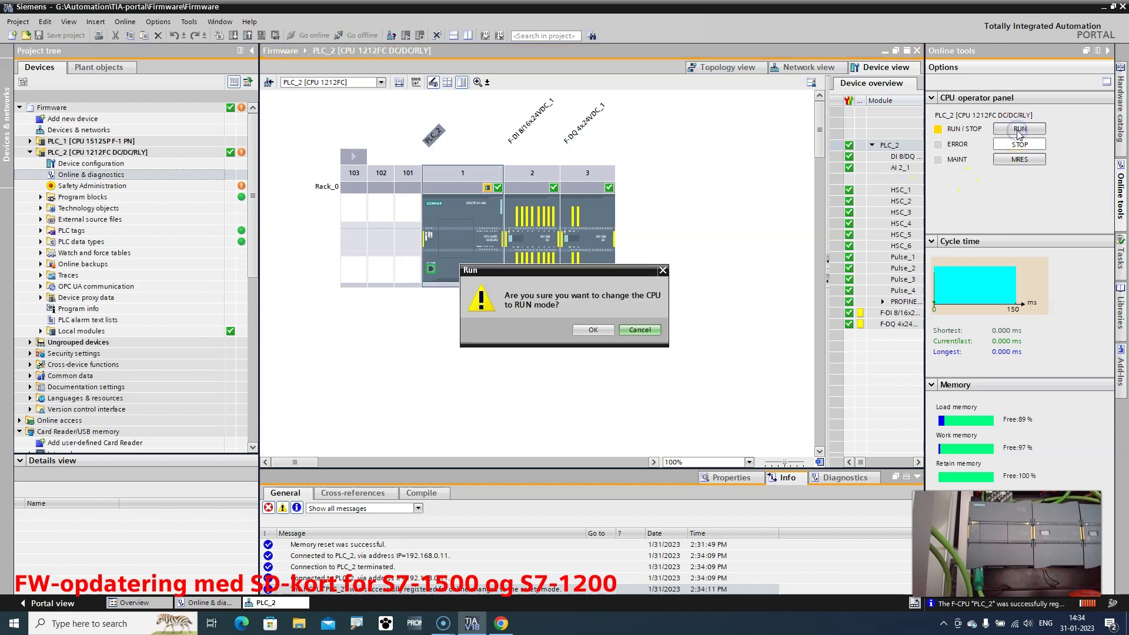
pyautogui.click(594, 330)
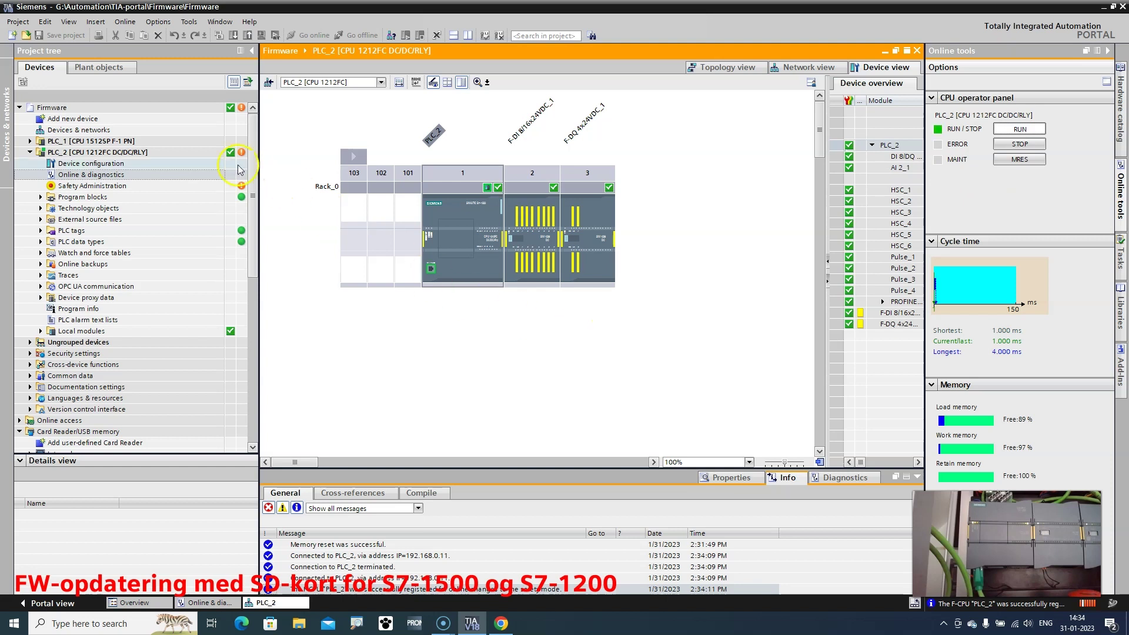
pyautogui.click(92, 173)
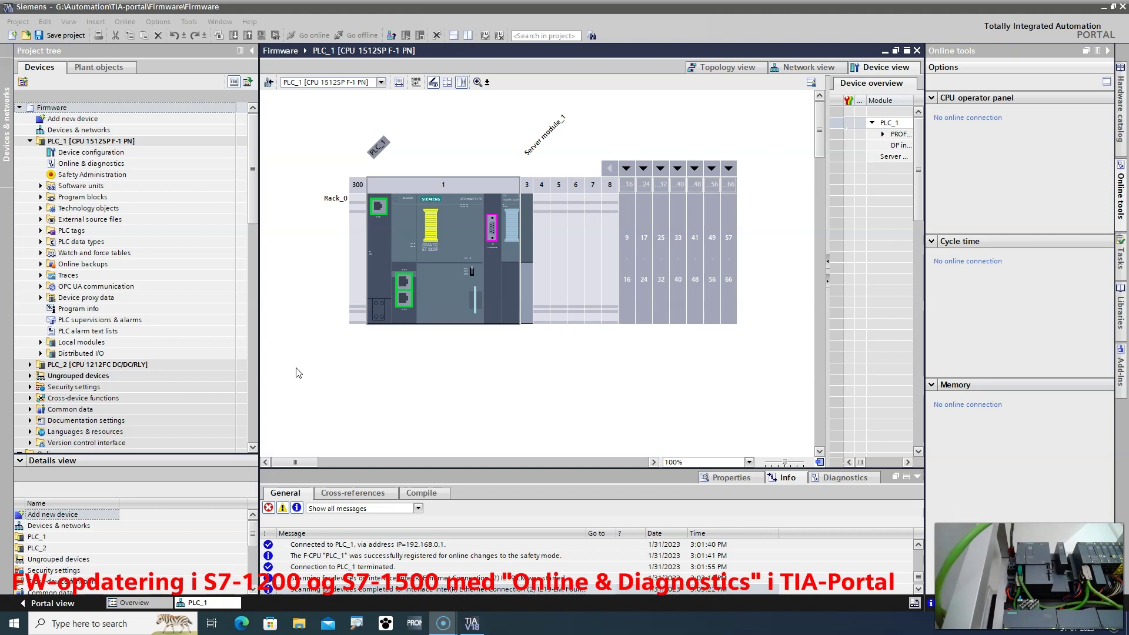
# Step: Open the firmware update function in PLC_1's Online & diagnostics and go online with PLC_1
pyautogui.click(301, 362)
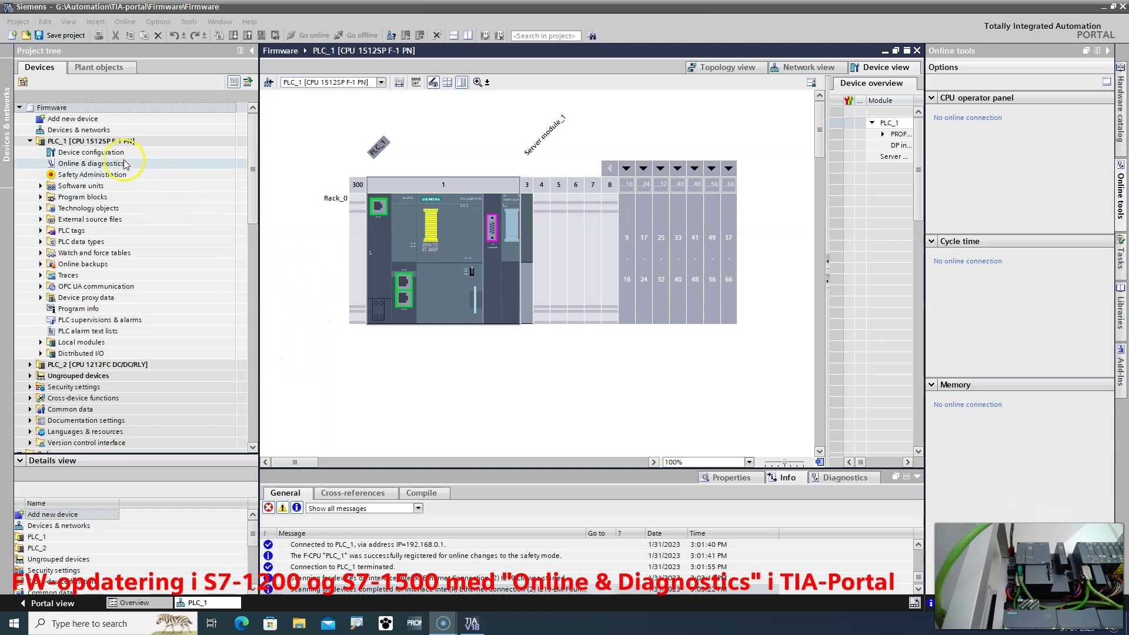
pyautogui.doubleClick(96, 164)
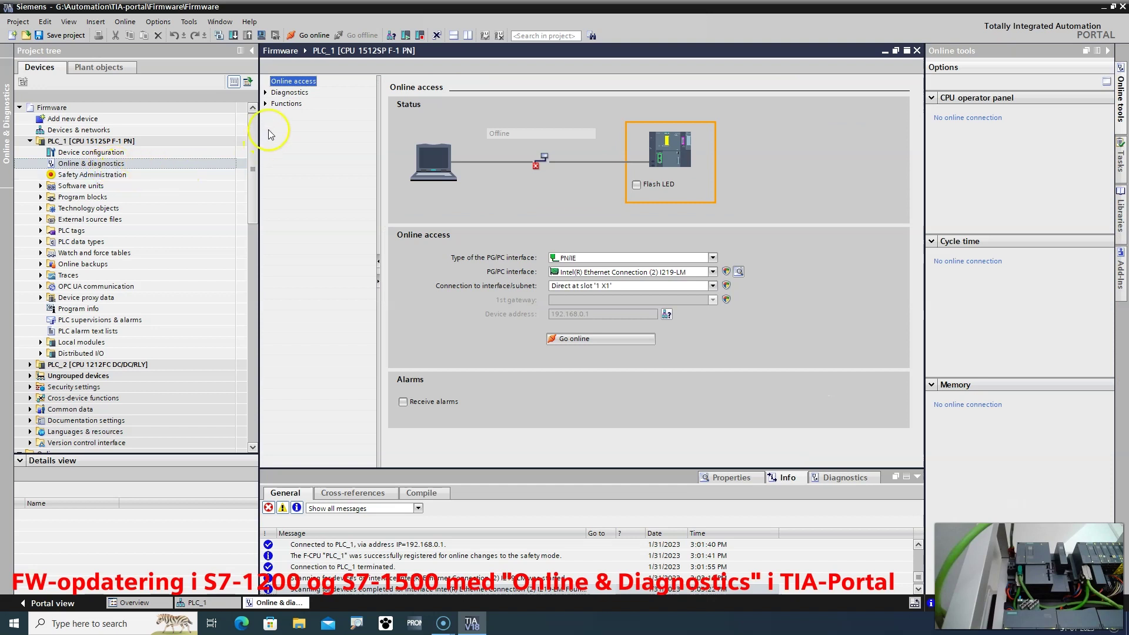
pyautogui.click(265, 103)
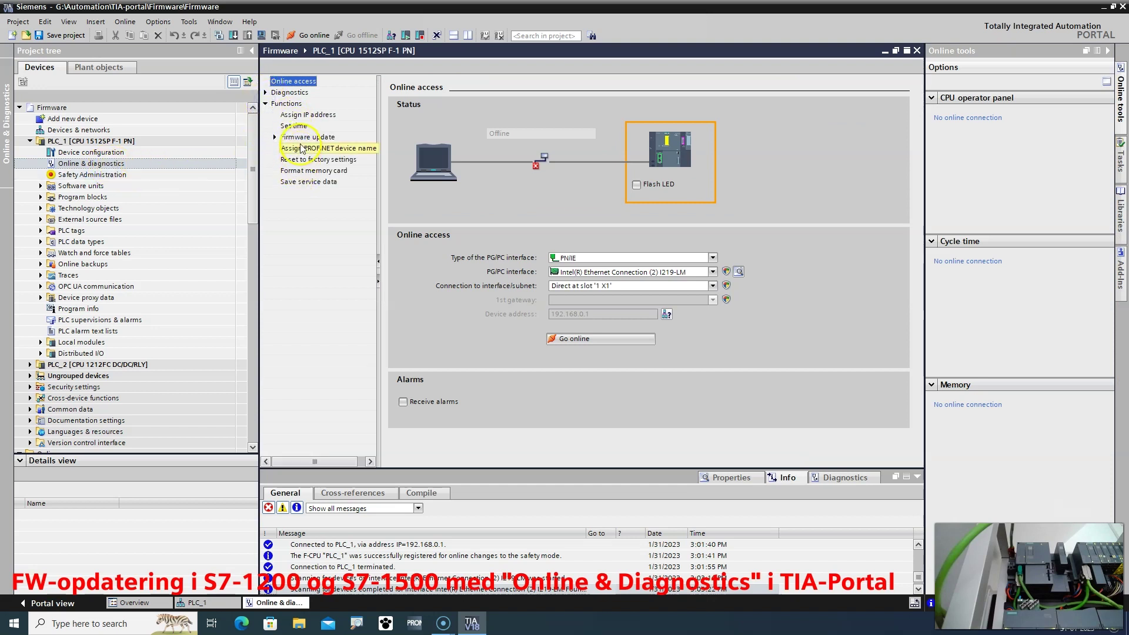
pyautogui.click(276, 137)
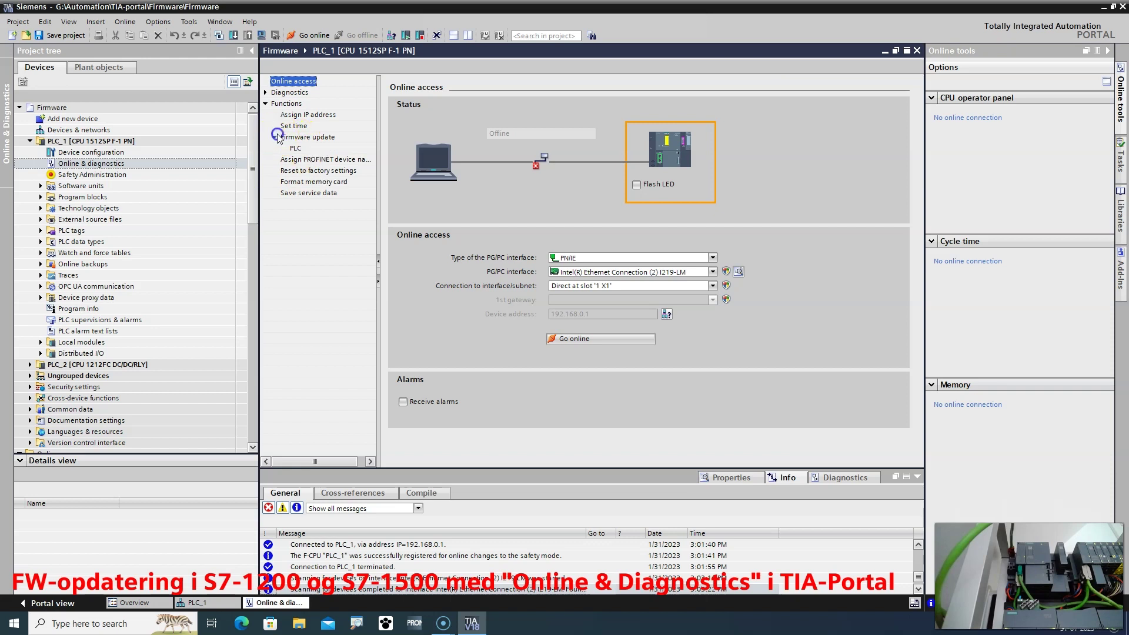
pyautogui.click(310, 137)
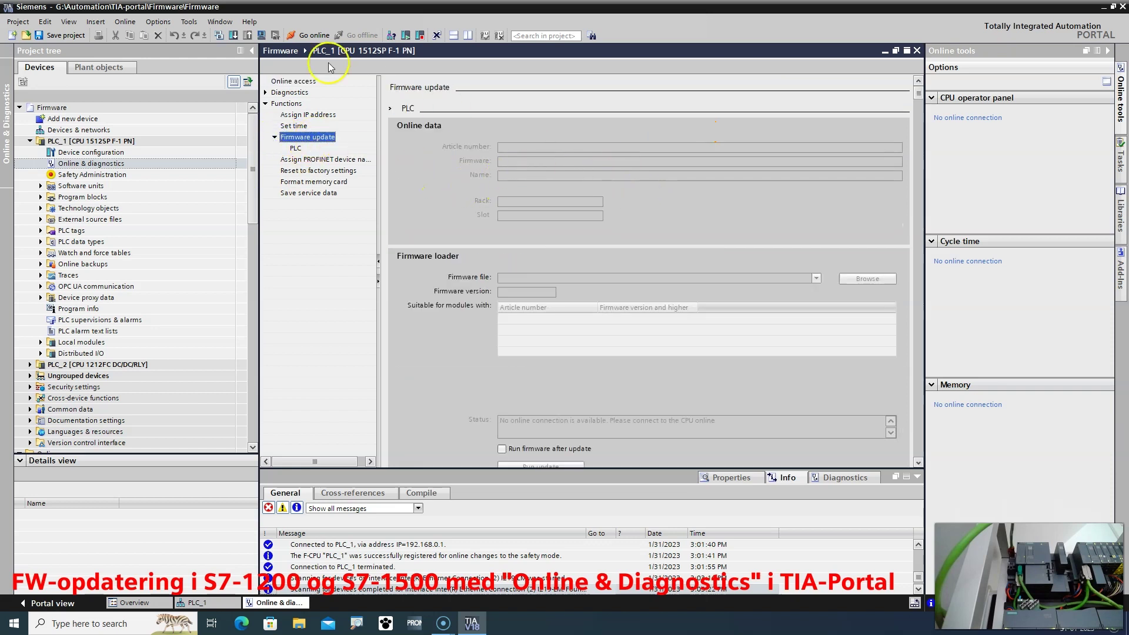
pyautogui.click(308, 36)
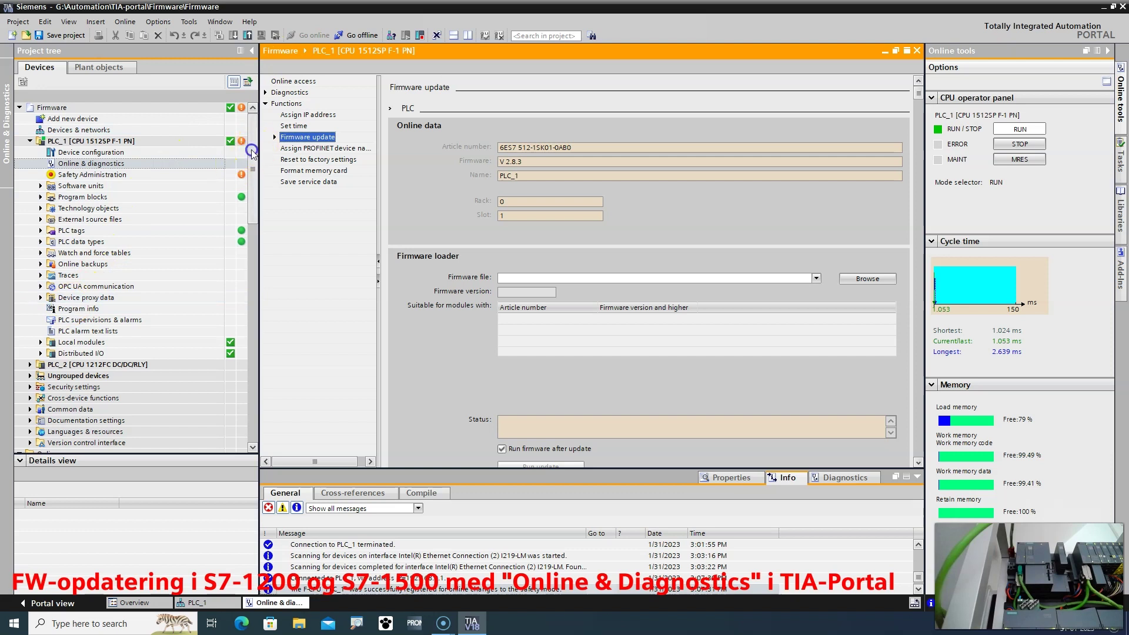
pyautogui.scroll(-10, 235, 258)
pyautogui.scroll(-3, 234, 258)
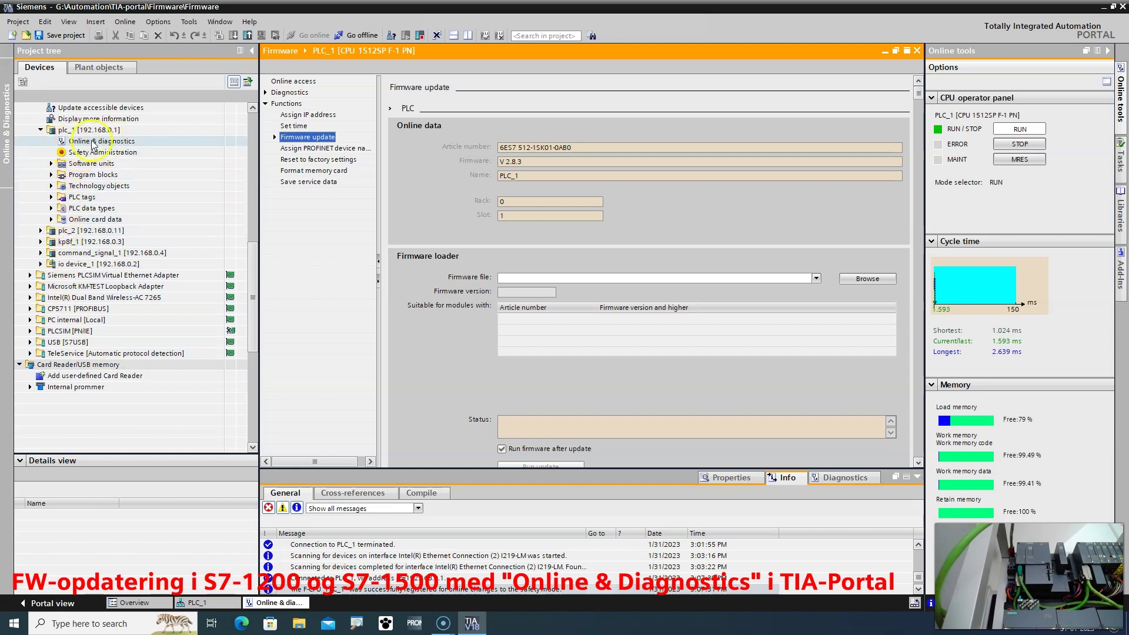
pyautogui.moveTo(250, 271); pyautogui.dragTo(251, 143)
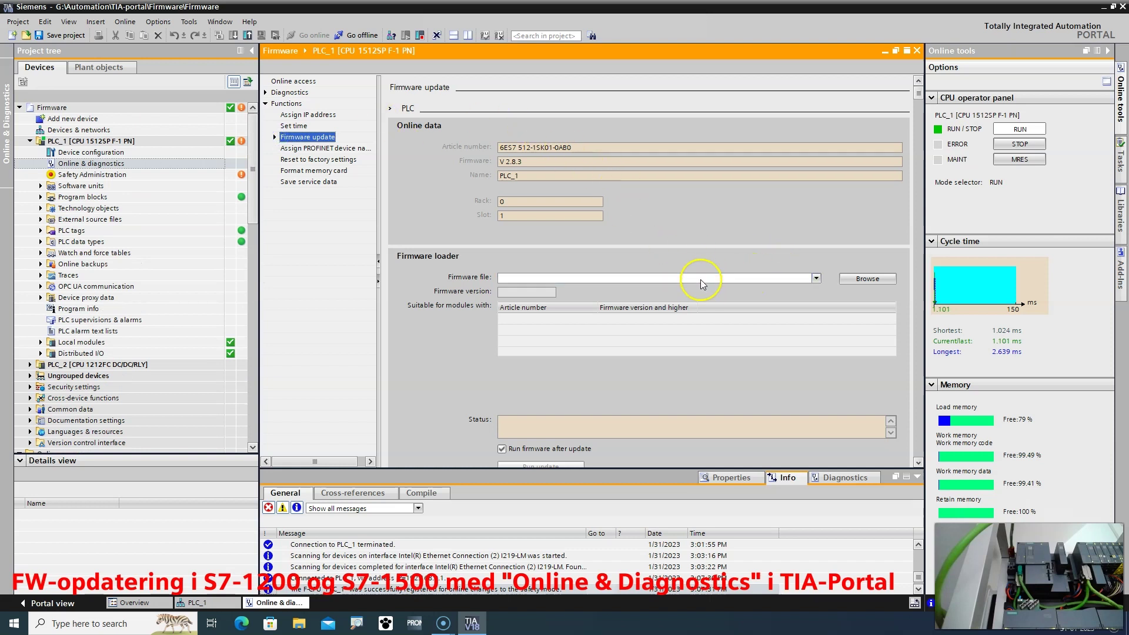
# Step: Load the firmware file 6ES7 512-1SK01-0AB0 V02.09.04.upd for PLC_1 from FWUPDATE.S7S within the Downloads folder S7-1500_CPUs_V294_V301_und_Displays_V291
pyautogui.click(867, 279)
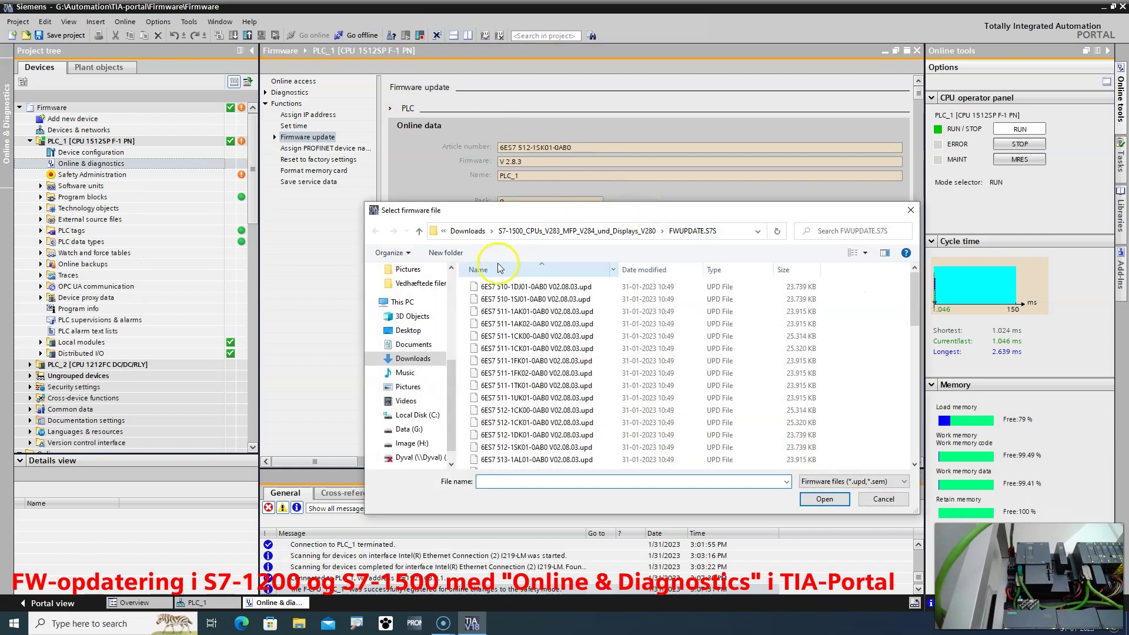
pyautogui.click(406, 358)
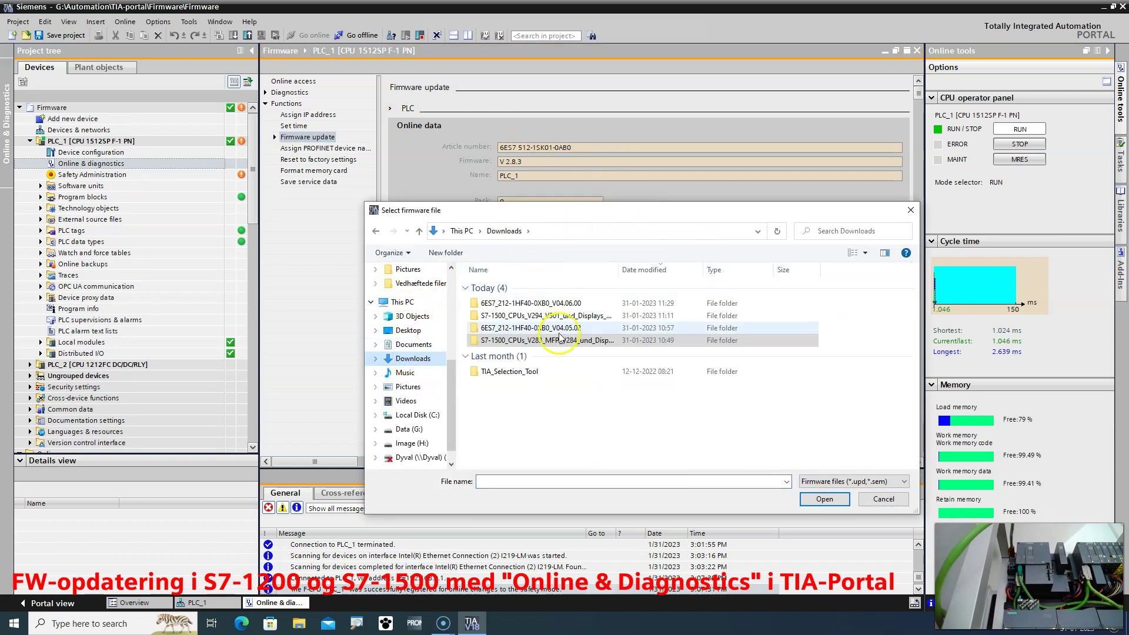
pyautogui.doubleClick(542, 316)
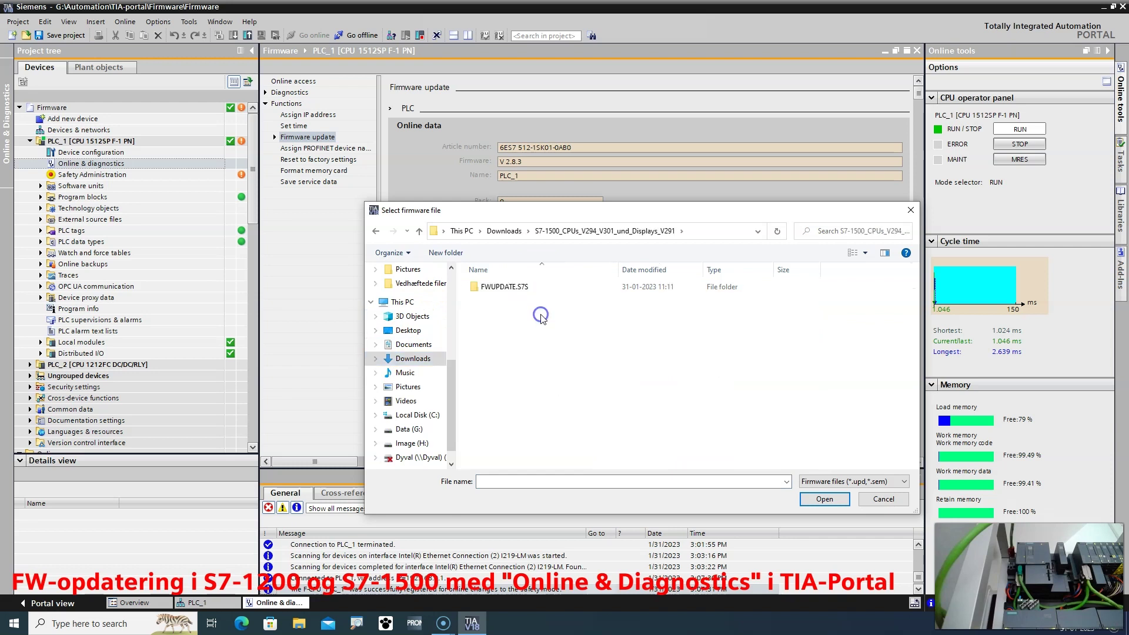
pyautogui.doubleClick(516, 286)
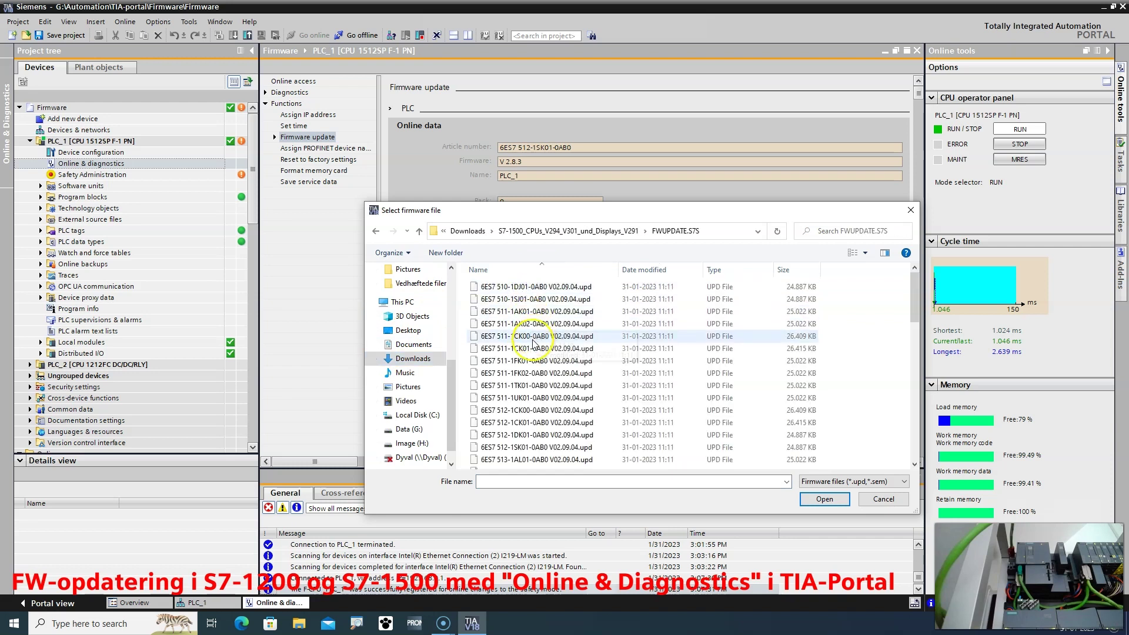
pyautogui.click(513, 448)
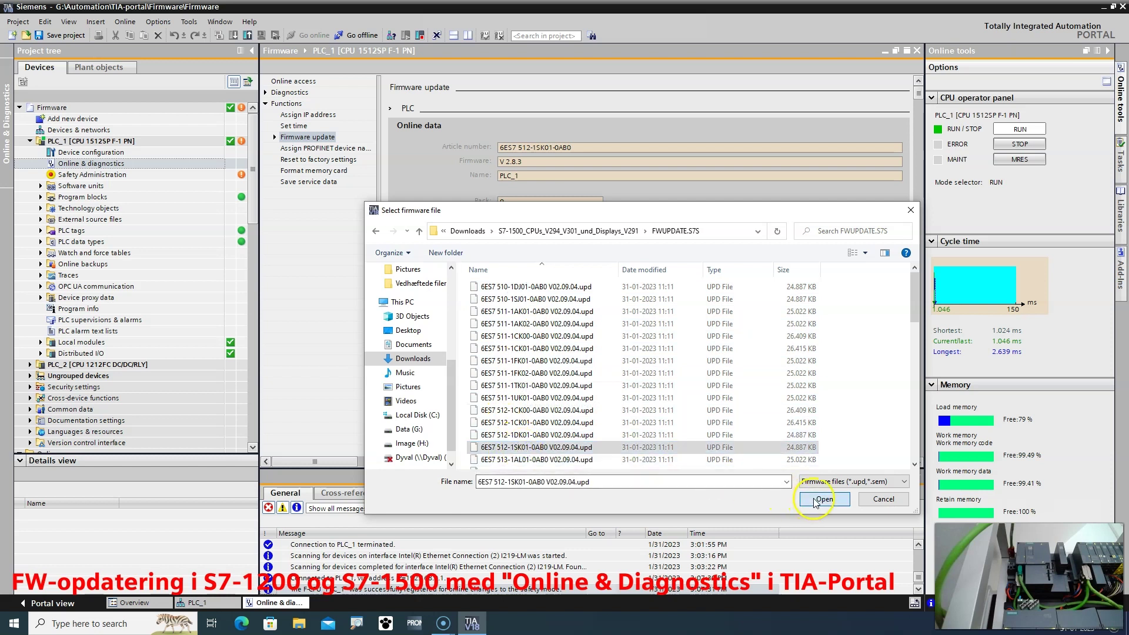
pyautogui.click(802, 500)
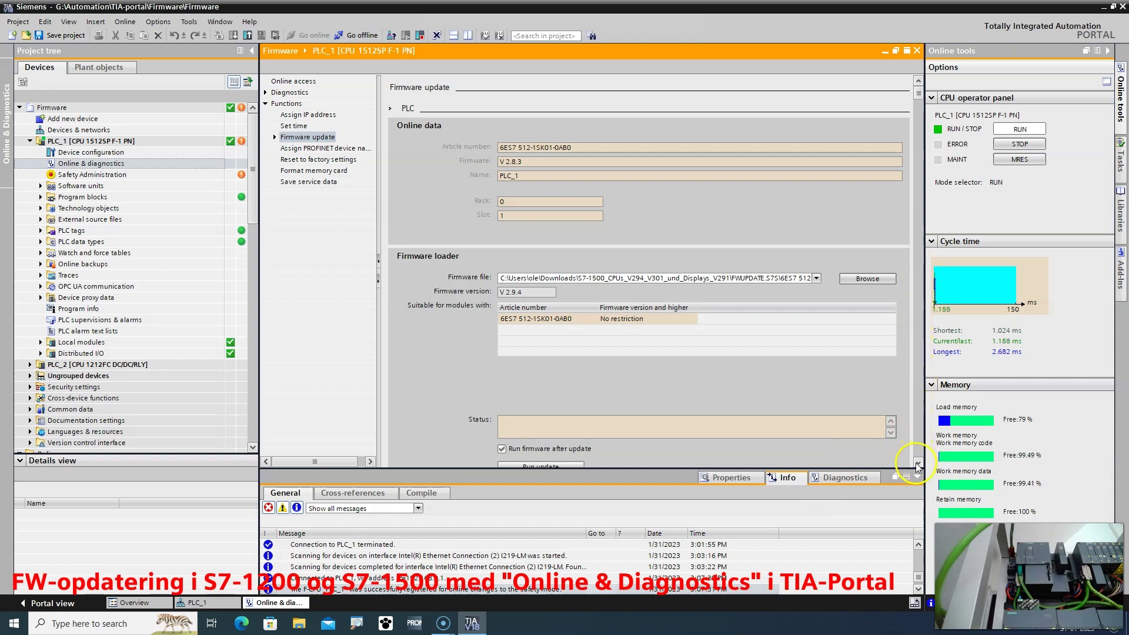
# Step: Run the firmware update on PLC_1 with firmware activation after the update, and start the module once it completes
pyautogui.scroll(-3, 917, 465)
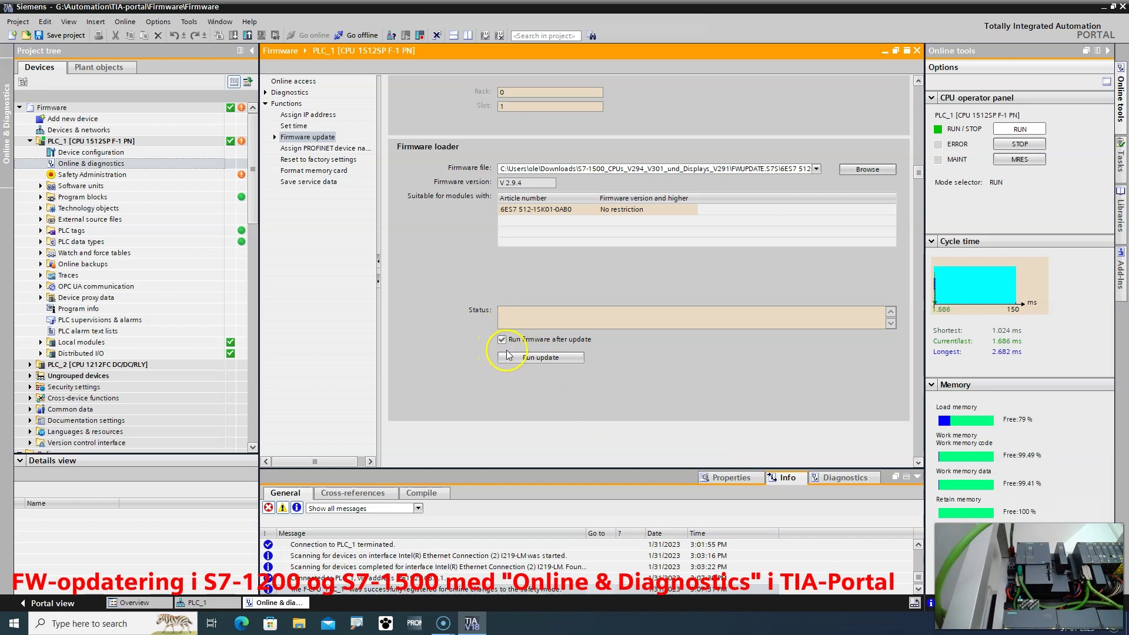
pyautogui.click(540, 358)
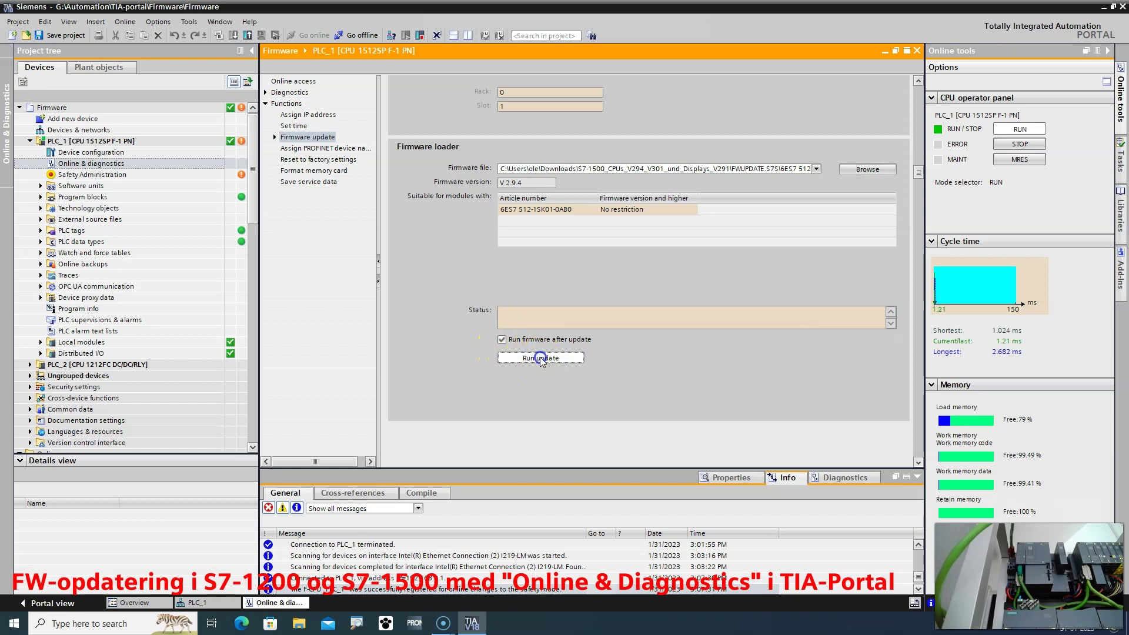
pyautogui.click(593, 330)
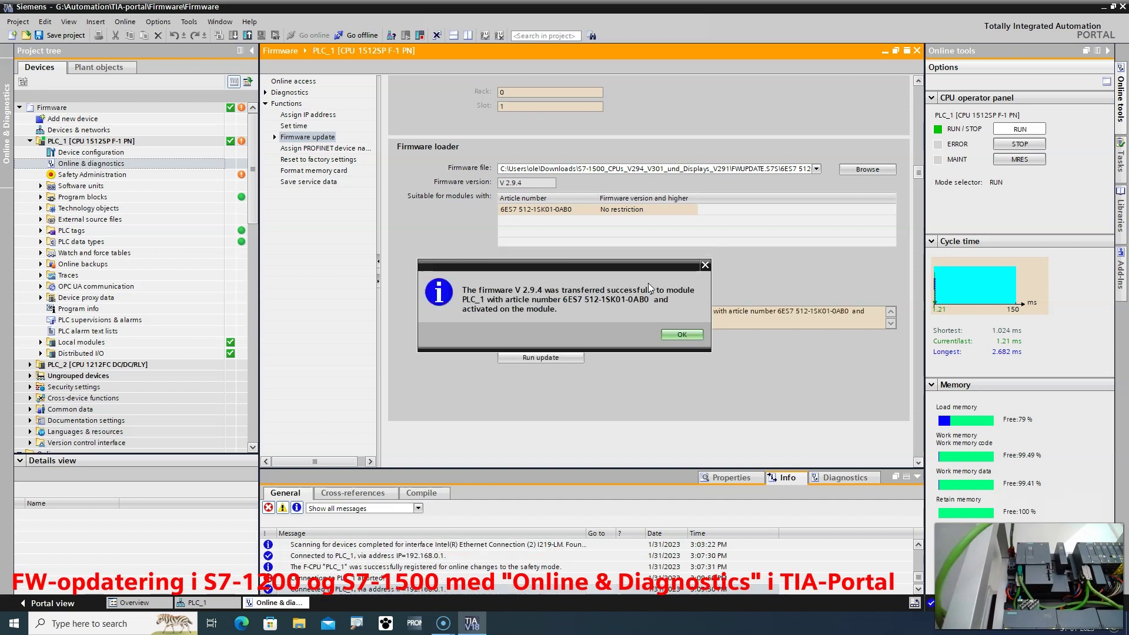
pyautogui.click(682, 334)
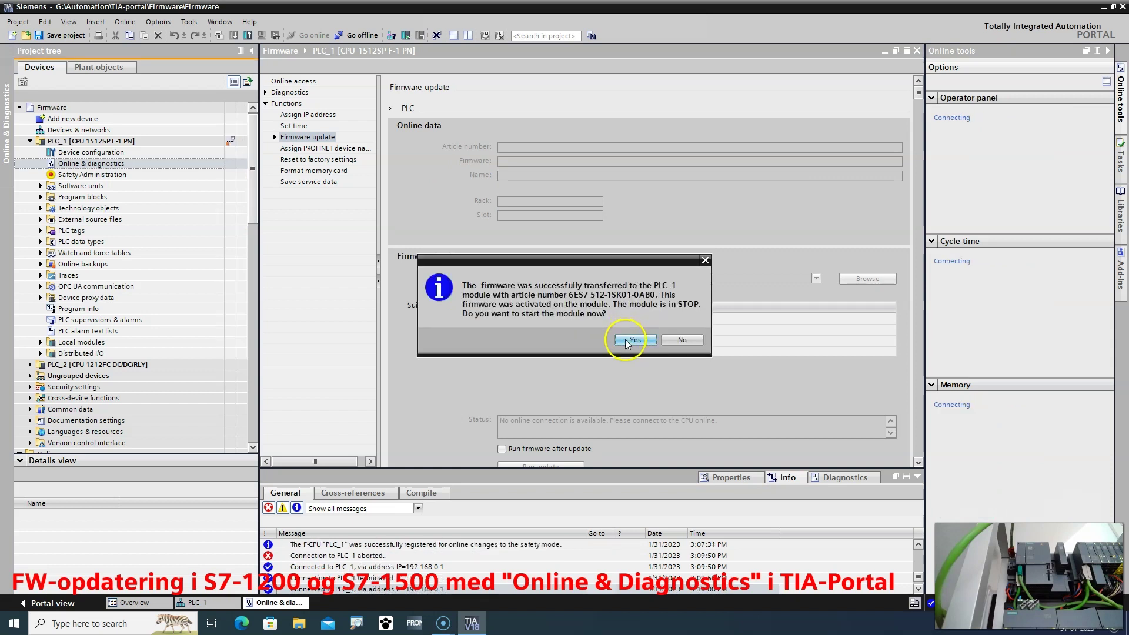
pyautogui.click(629, 341)
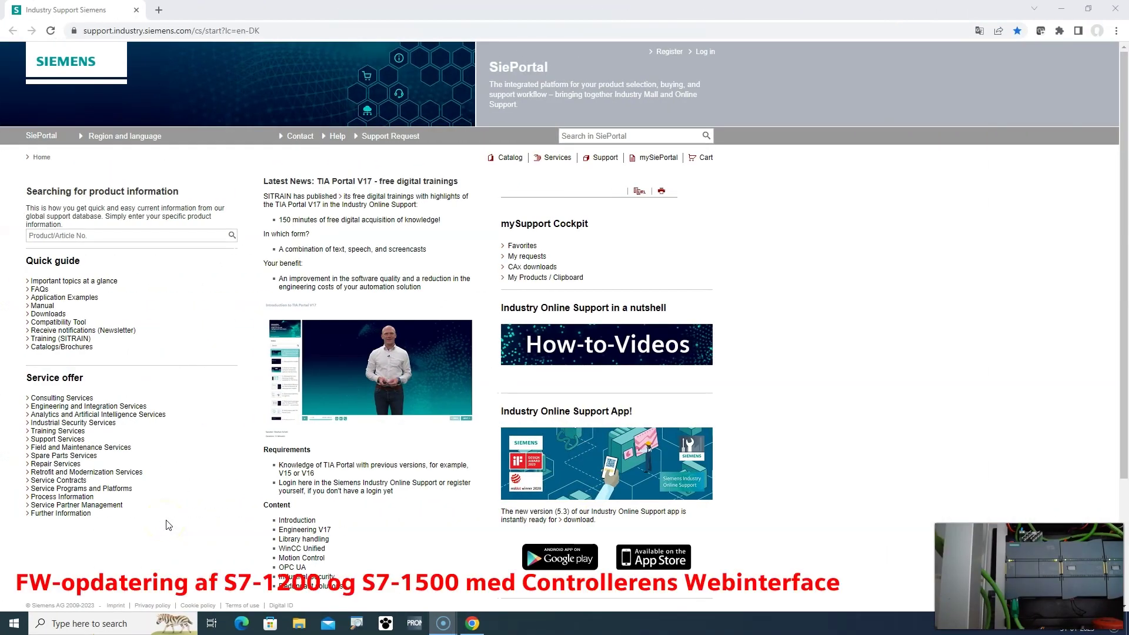
pyautogui.click(284, 33)
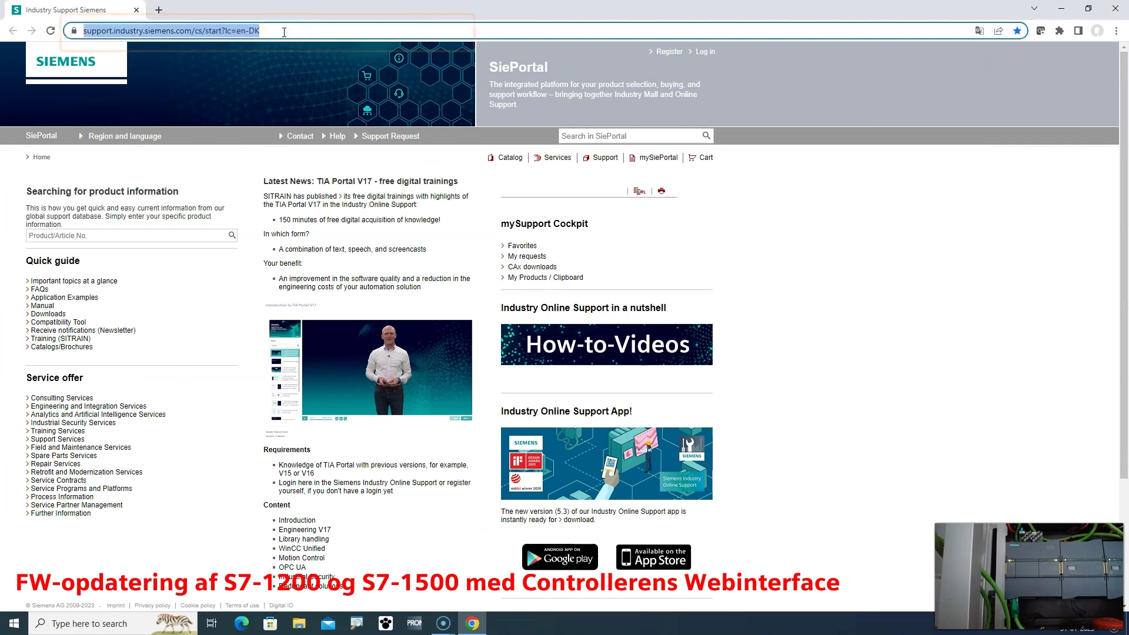
pyautogui.press('BackSpace')
pyautogui.write('https')
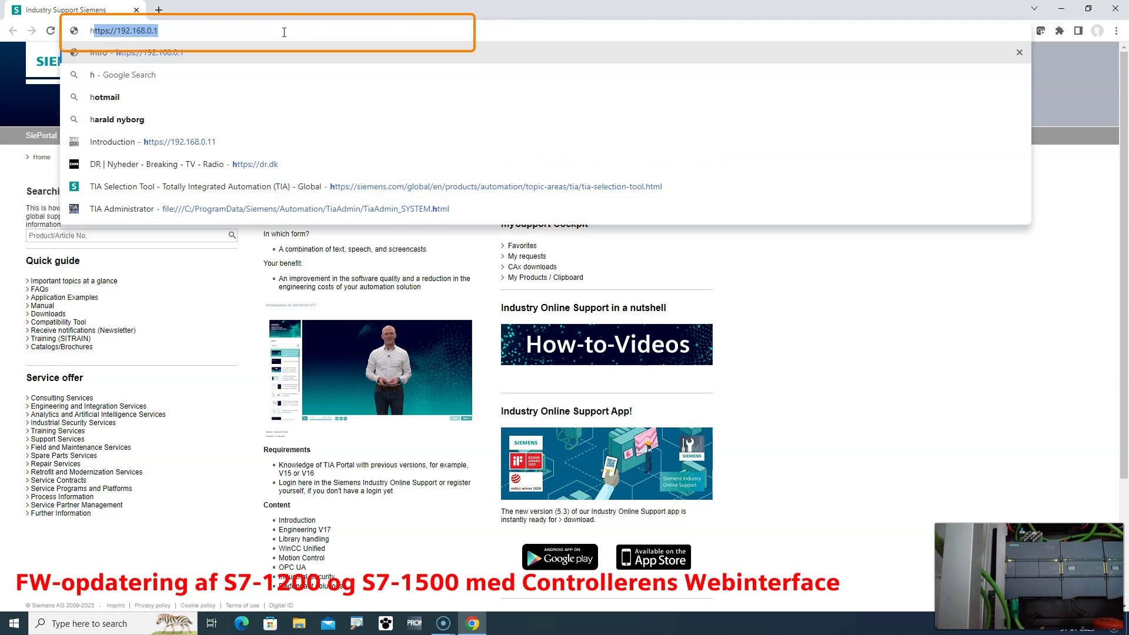
pyautogui.write('s')
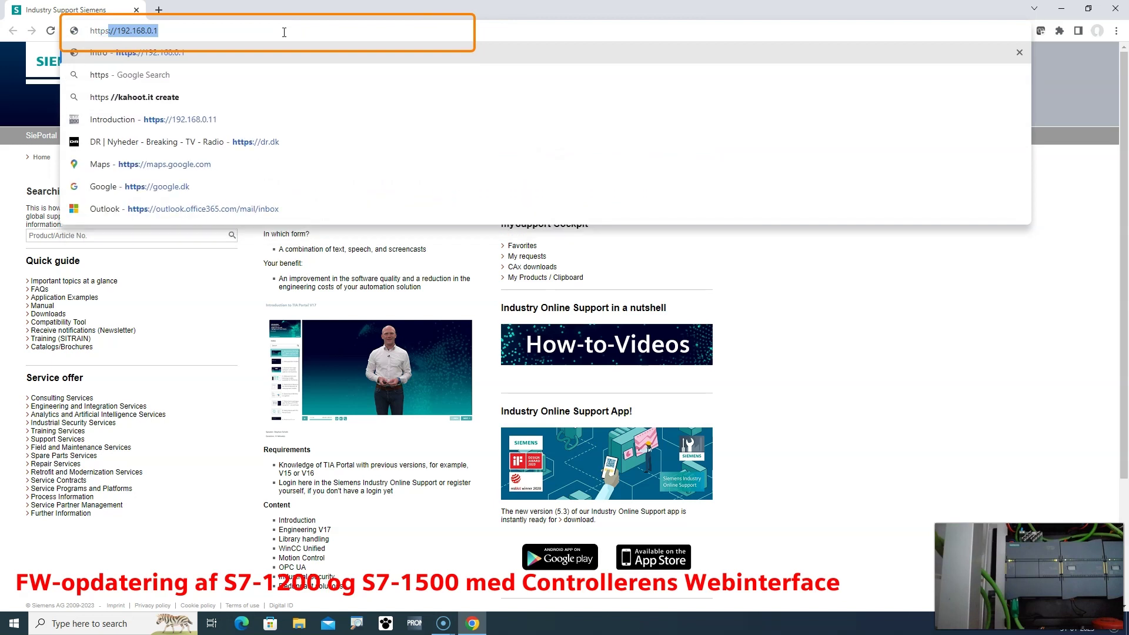
pyautogui.write('://')
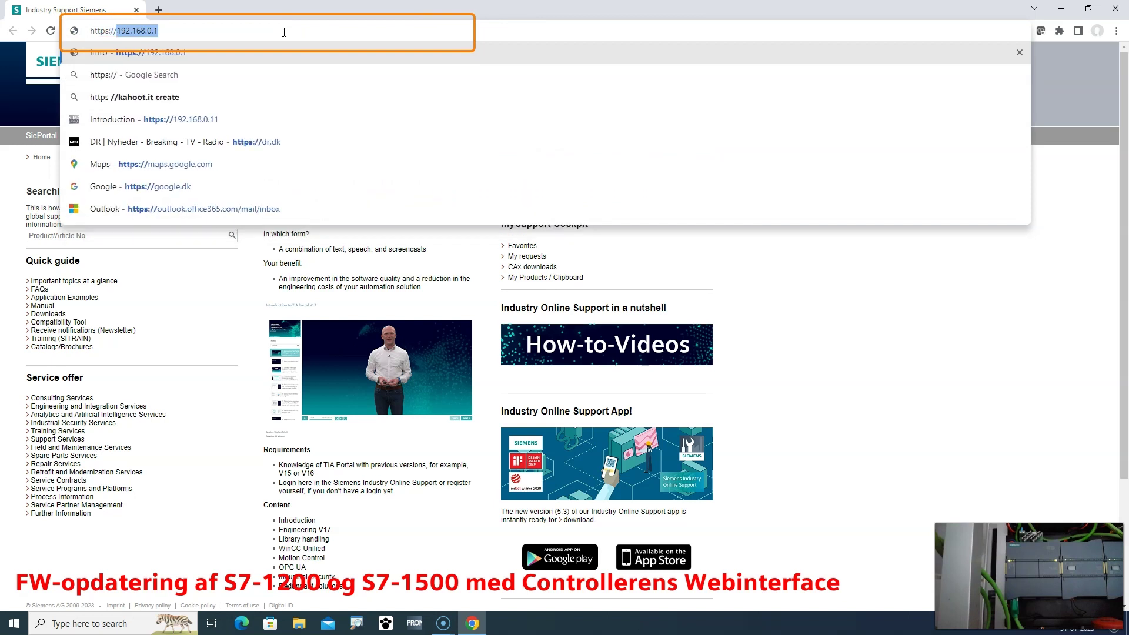
pyautogui.write('192')
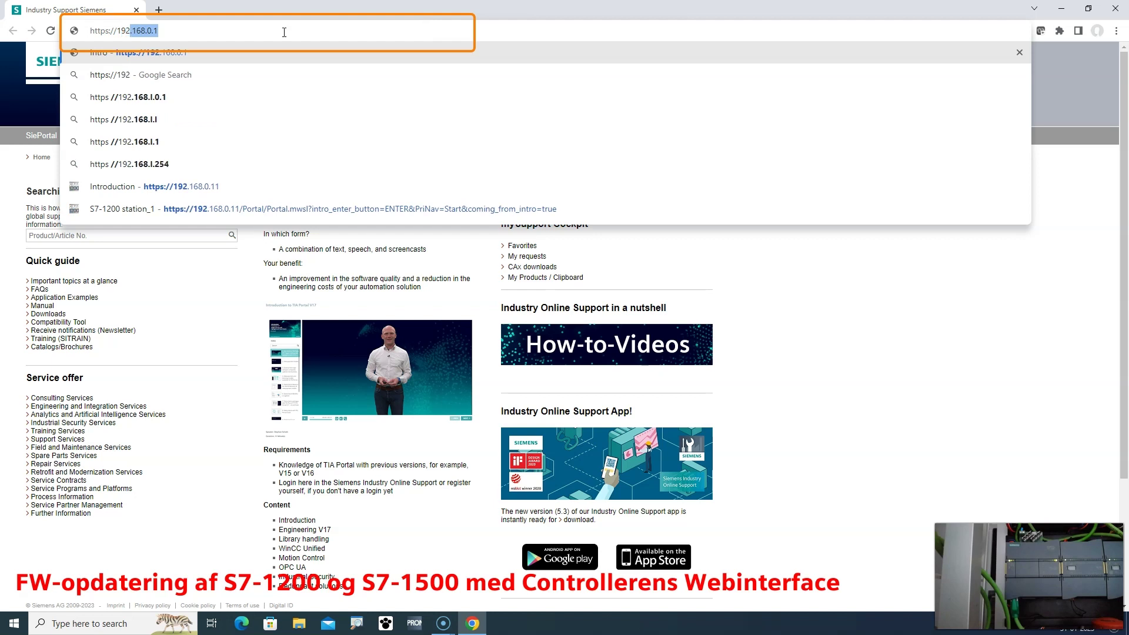
pyautogui.write('.168')
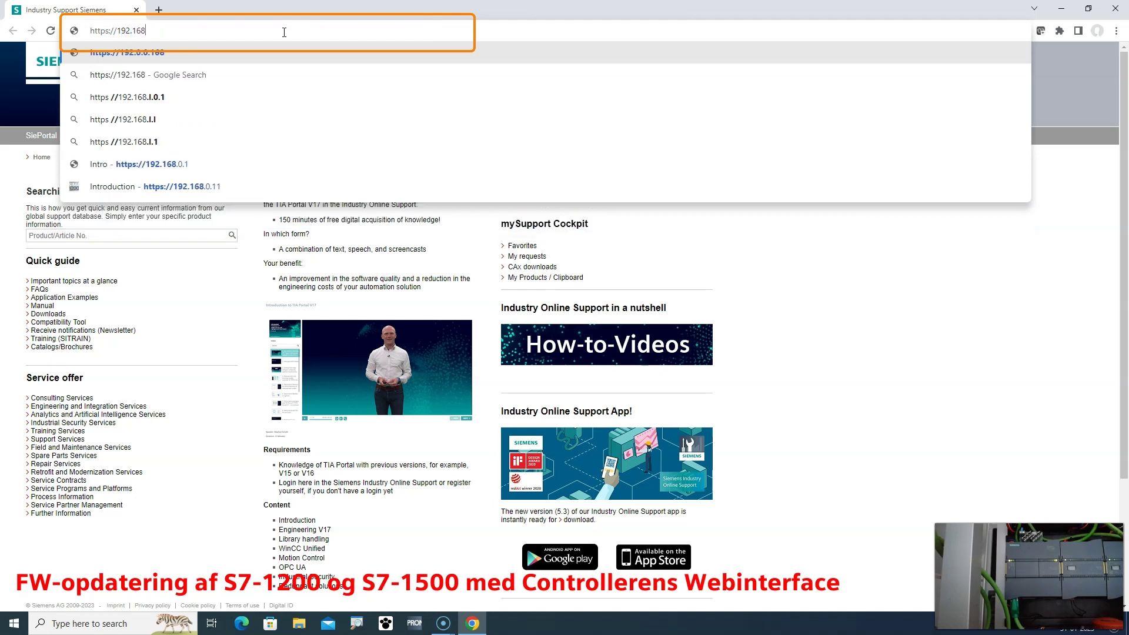
pyautogui.write('.0.11')
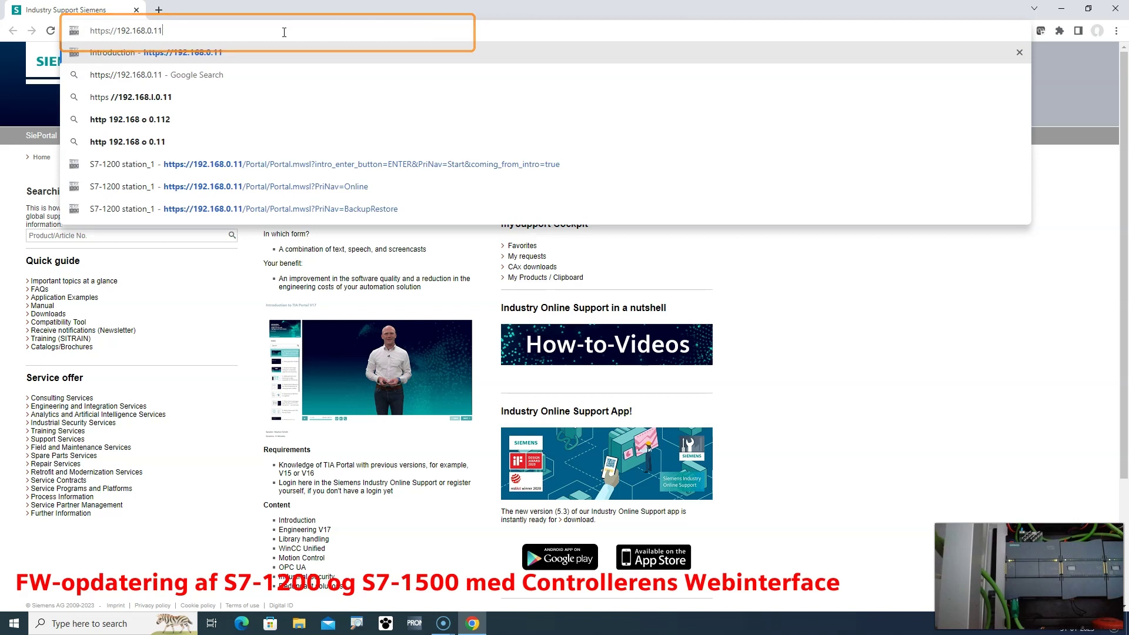
pyautogui.press('Return')
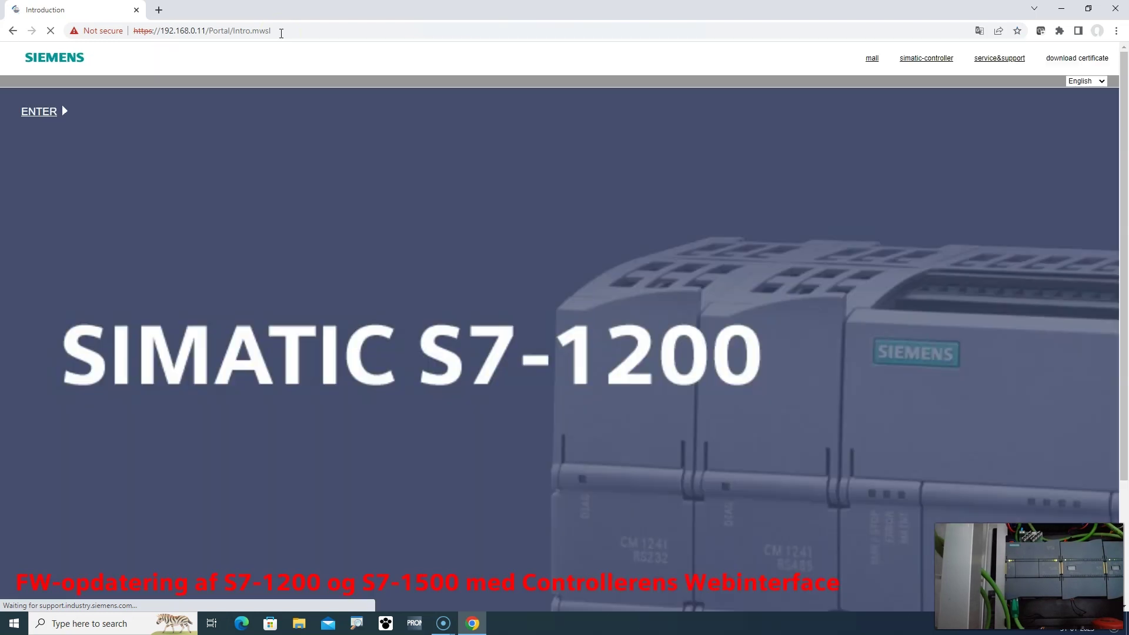
pyautogui.click(40, 118)
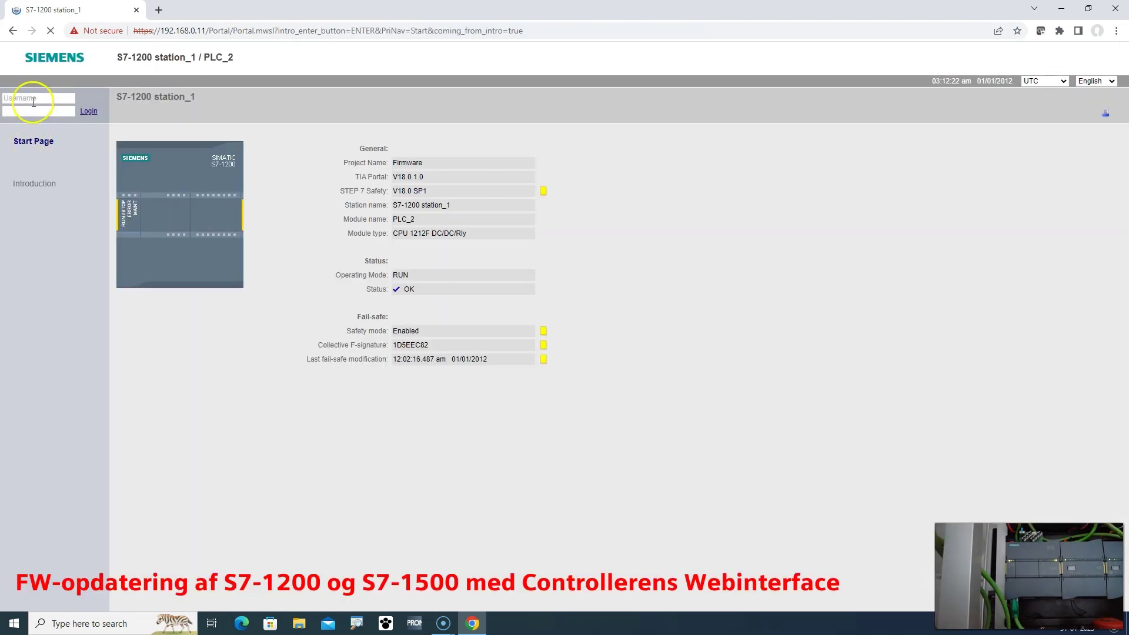
# Step: Log in to PLC_2's web interface with the username and account password
pyautogui.click(35, 99)
pyautogui.write('a')
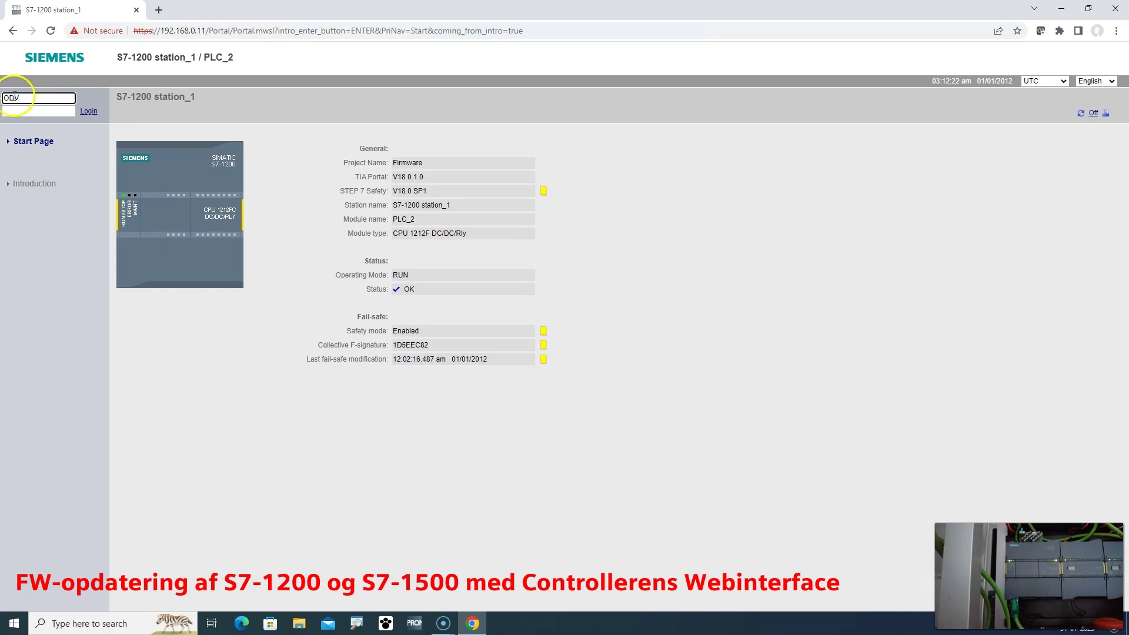
pyautogui.click(6, 110)
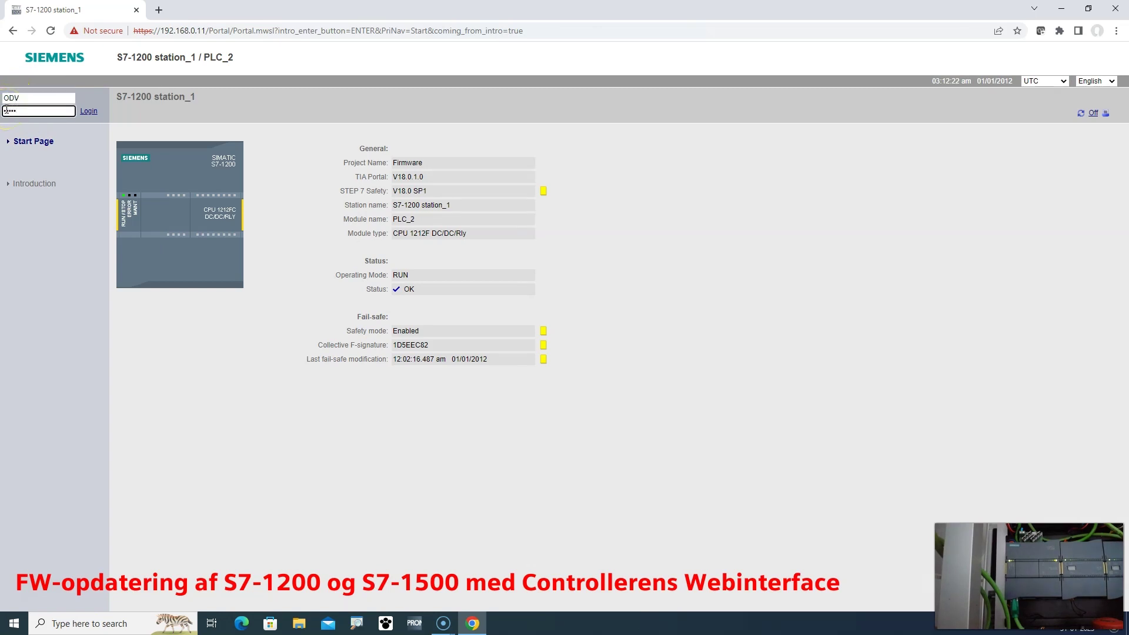
pyautogui.write('••••')
pyautogui.press('Return')
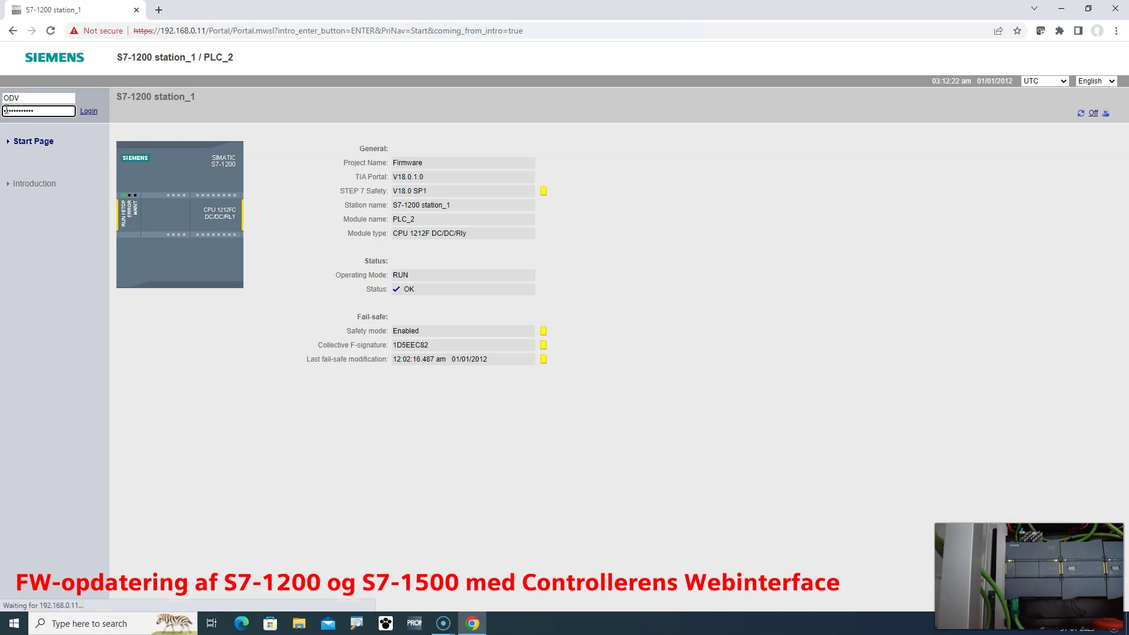
# Step: Open the module information of S7-1200 station_1 and display PLC_2's firmware details and firmware loader
pyautogui.click(30, 213)
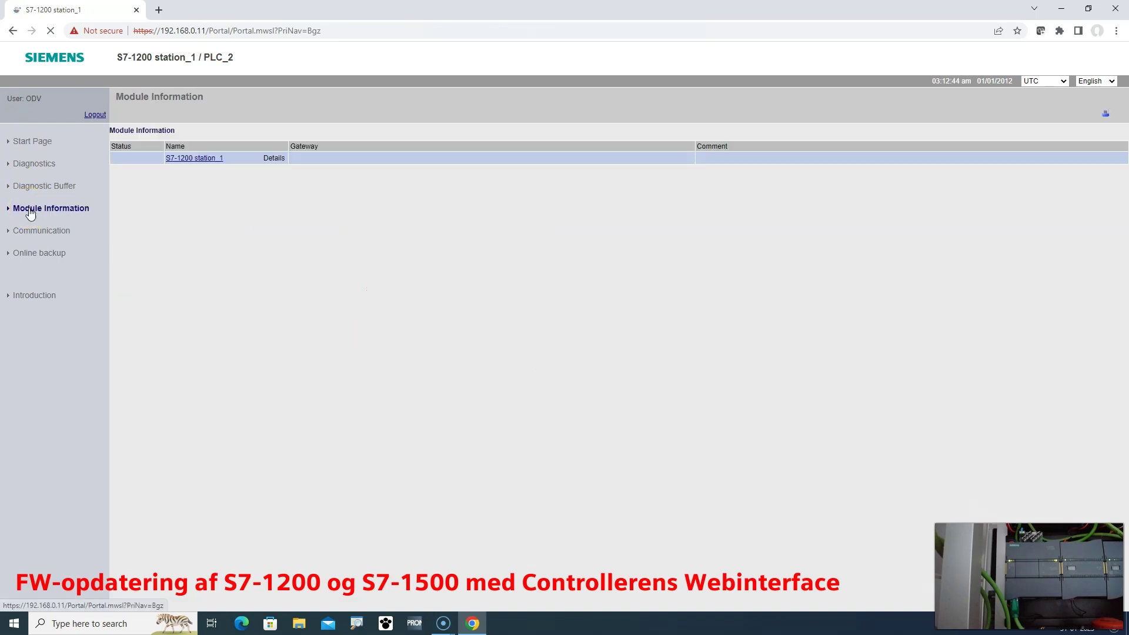
pyautogui.click(180, 158)
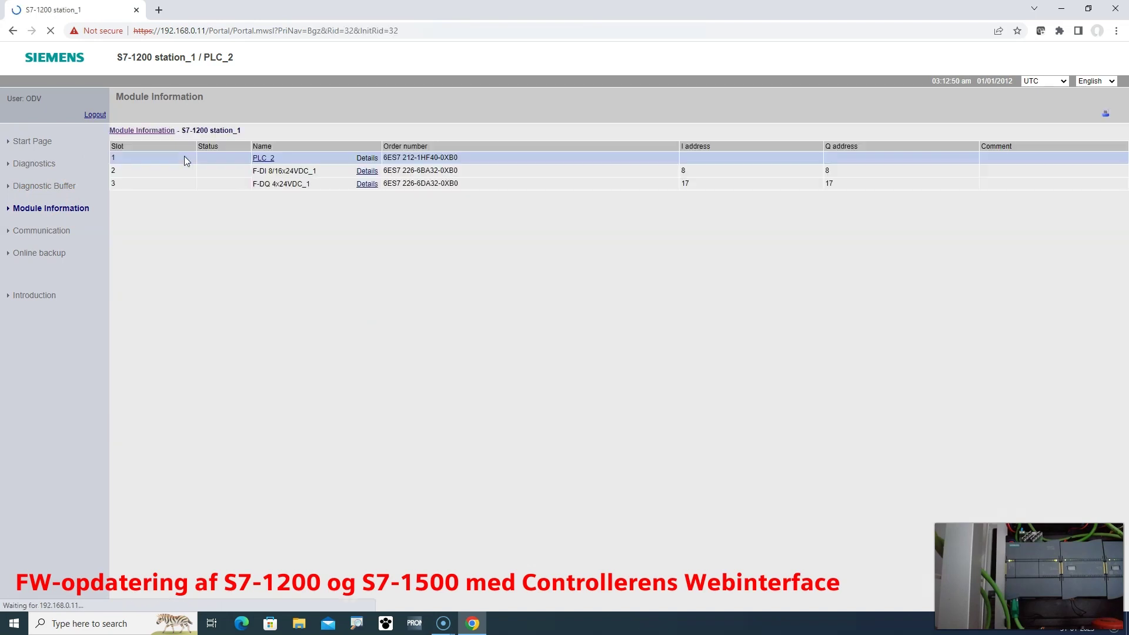
pyautogui.click(190, 151)
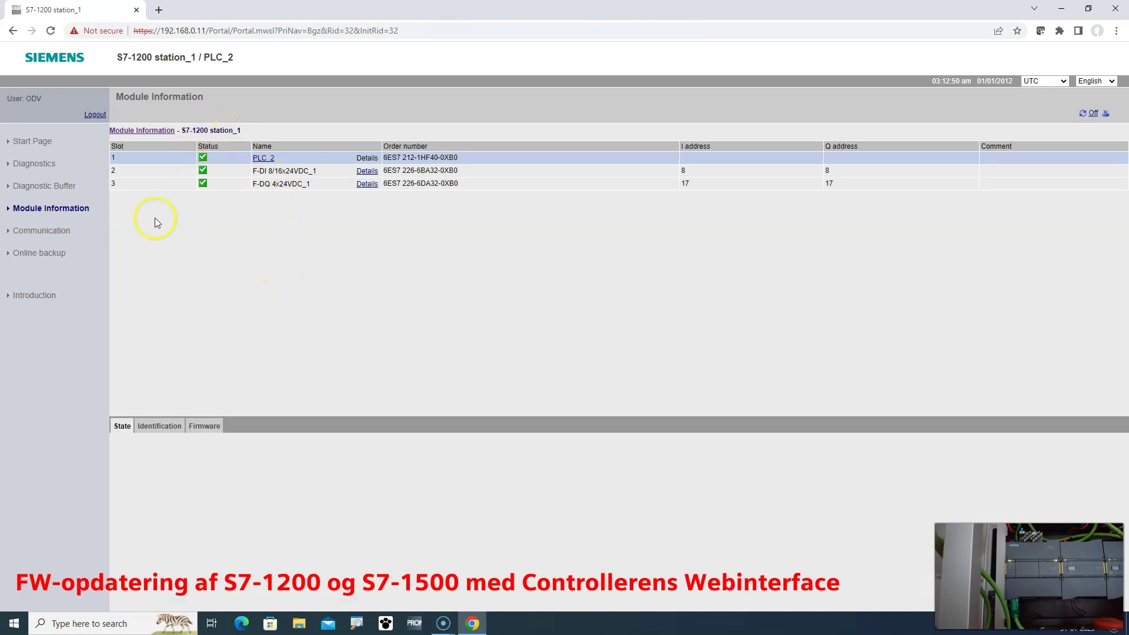
pyautogui.click(204, 428)
pyautogui.scroll(-2, 407, 479)
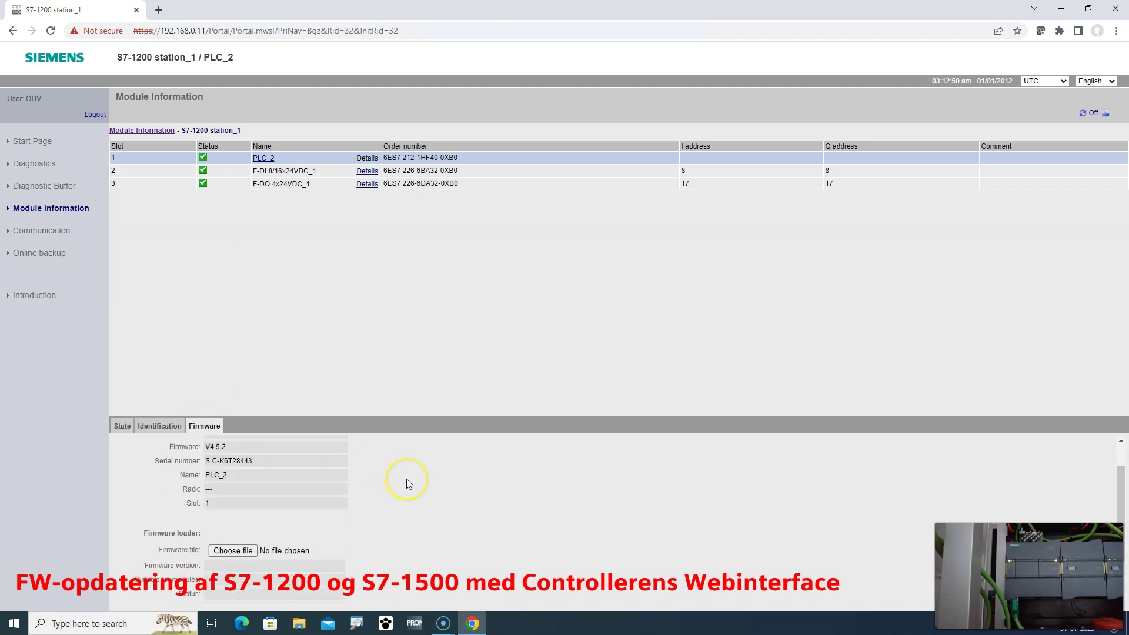
pyautogui.scroll(2, 409, 483)
pyautogui.scroll(-2, 409, 483)
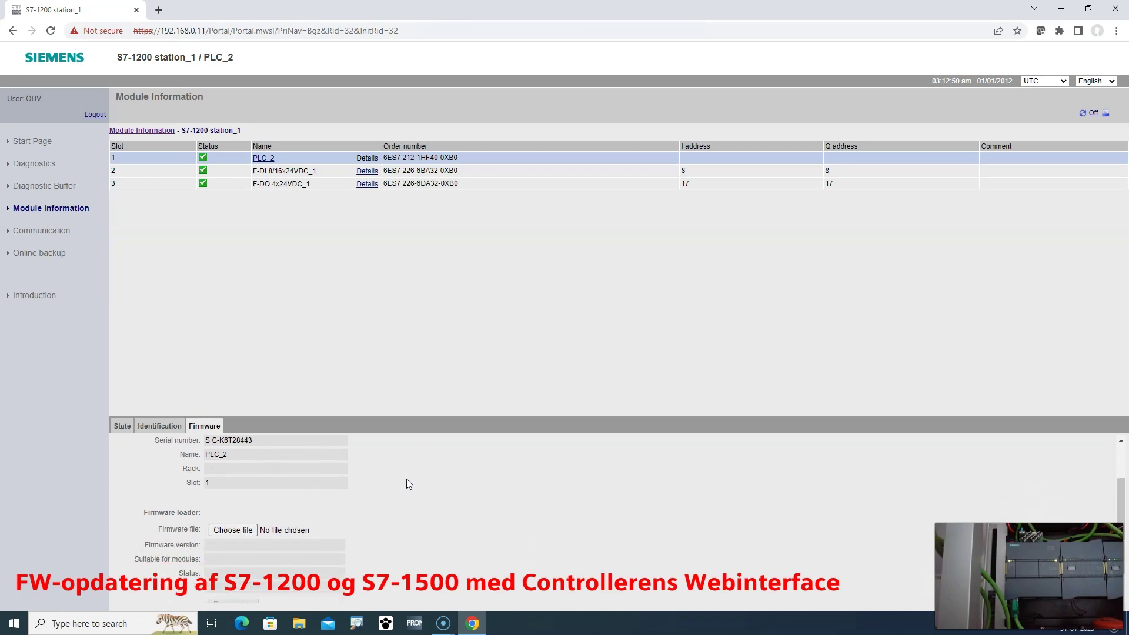
# Step: Load 6ES7 212-1HF40-0XB0 V04.06.00.upd as the firmware file from FWUPDATE.S7S within the Downloads folder 6ES7_212-1HF40-0XB0_V04.06.00
pyautogui.click(248, 535)
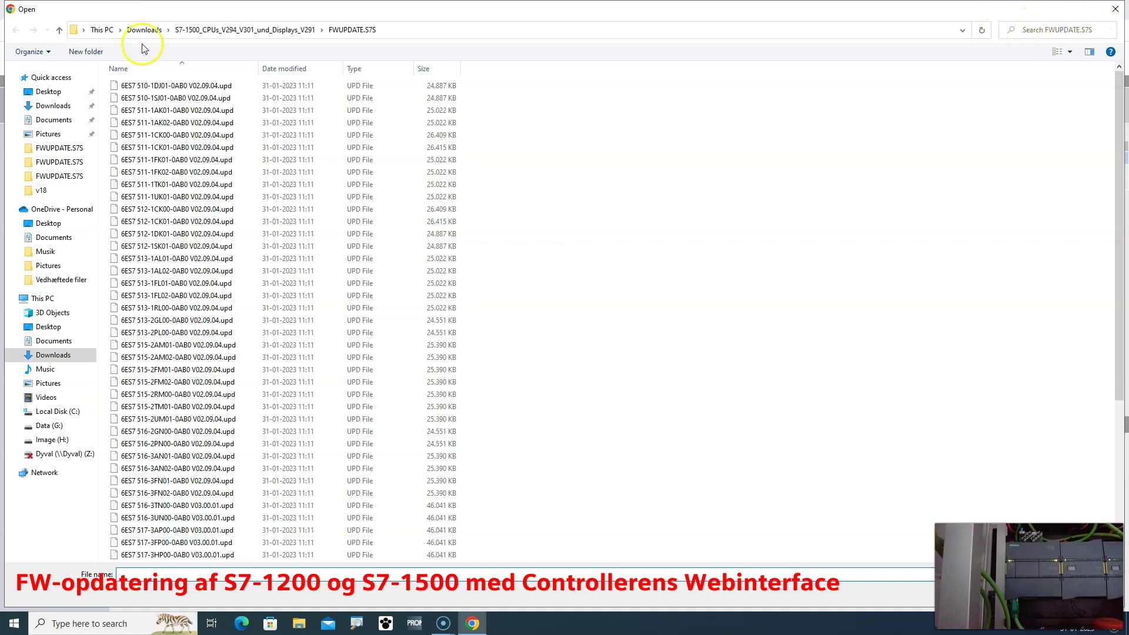
pyautogui.click(53, 106)
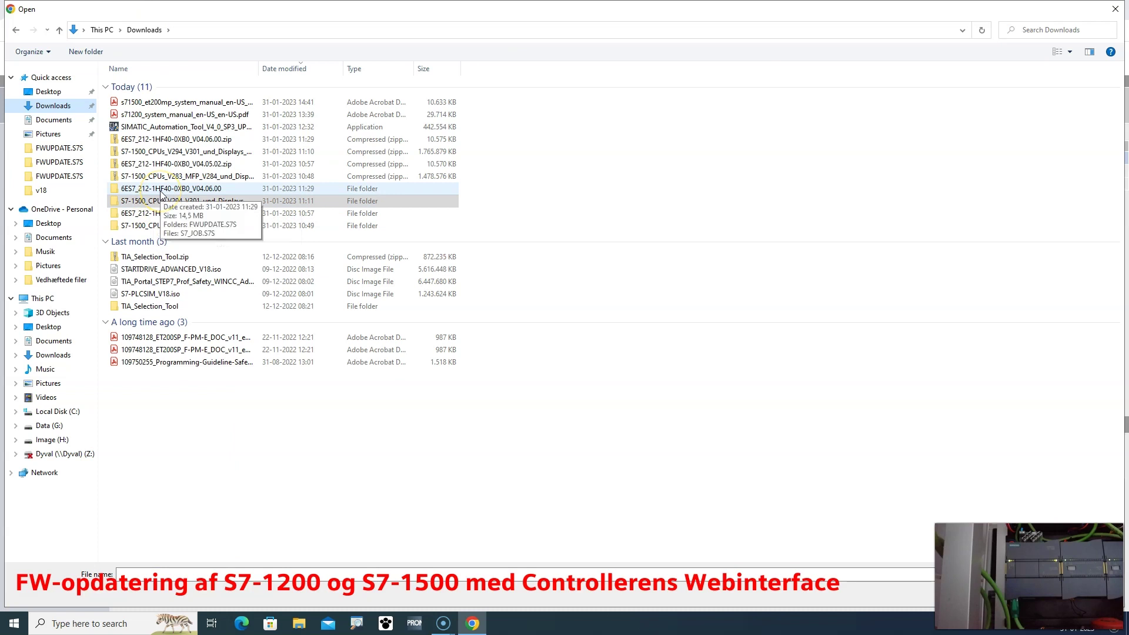
pyautogui.doubleClick(162, 190)
pyautogui.doubleClick(144, 86)
pyautogui.click(140, 88)
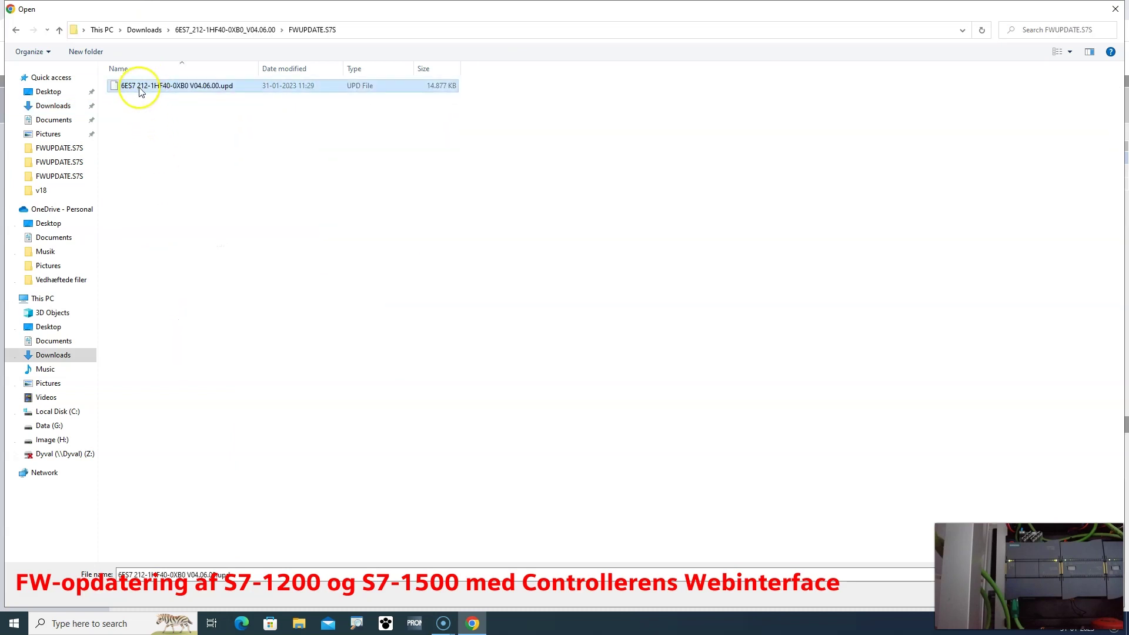
pyautogui.doubleClick(140, 89)
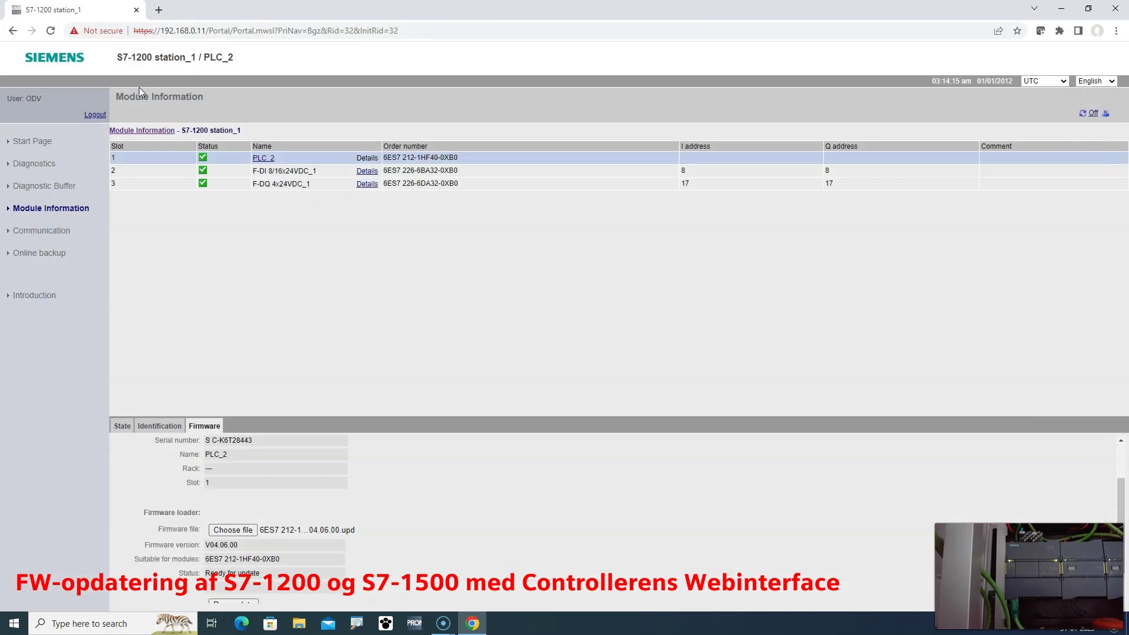
# Step: Run the firmware update on PLC_2, accepting STOP mode and the notice about staying on the website
pyautogui.scroll(-1, 411, 494)
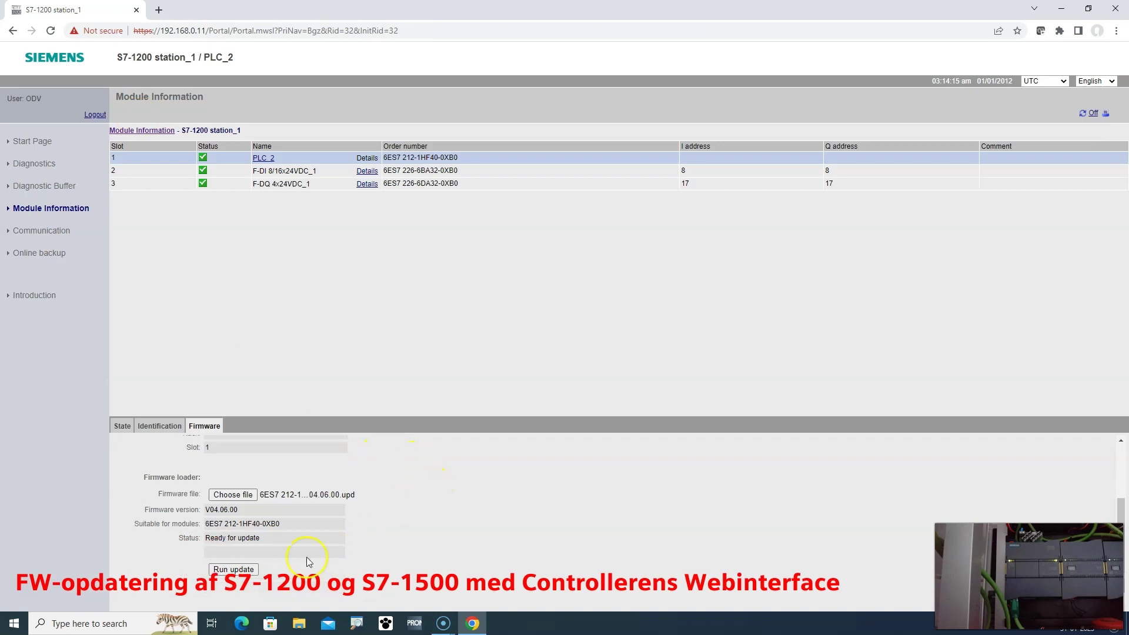
pyautogui.click(233, 569)
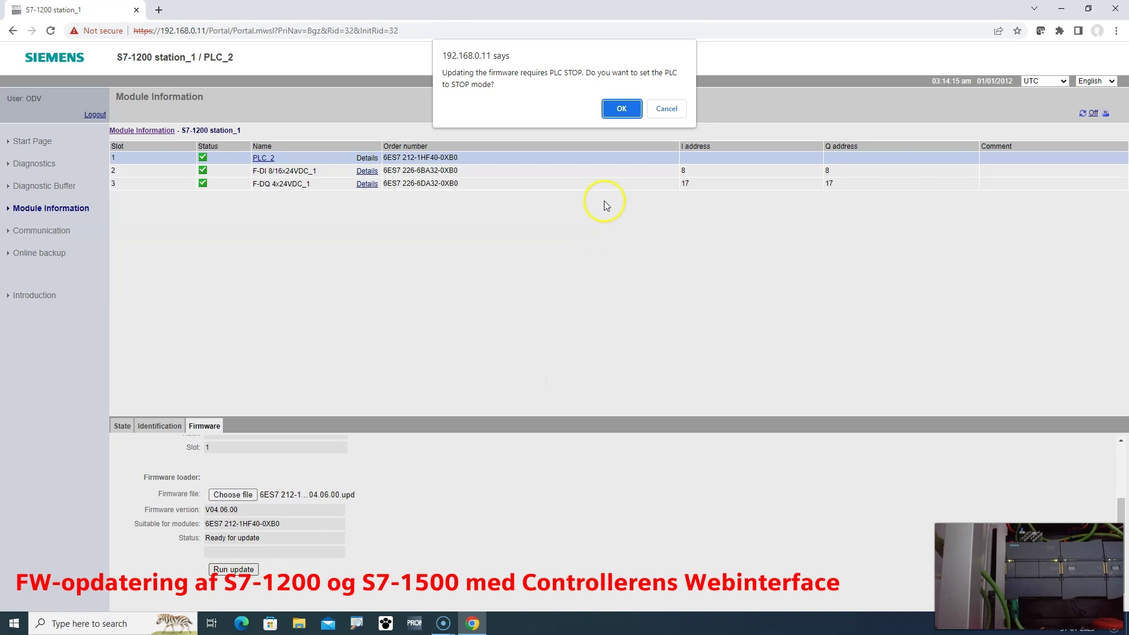
pyautogui.click(624, 109)
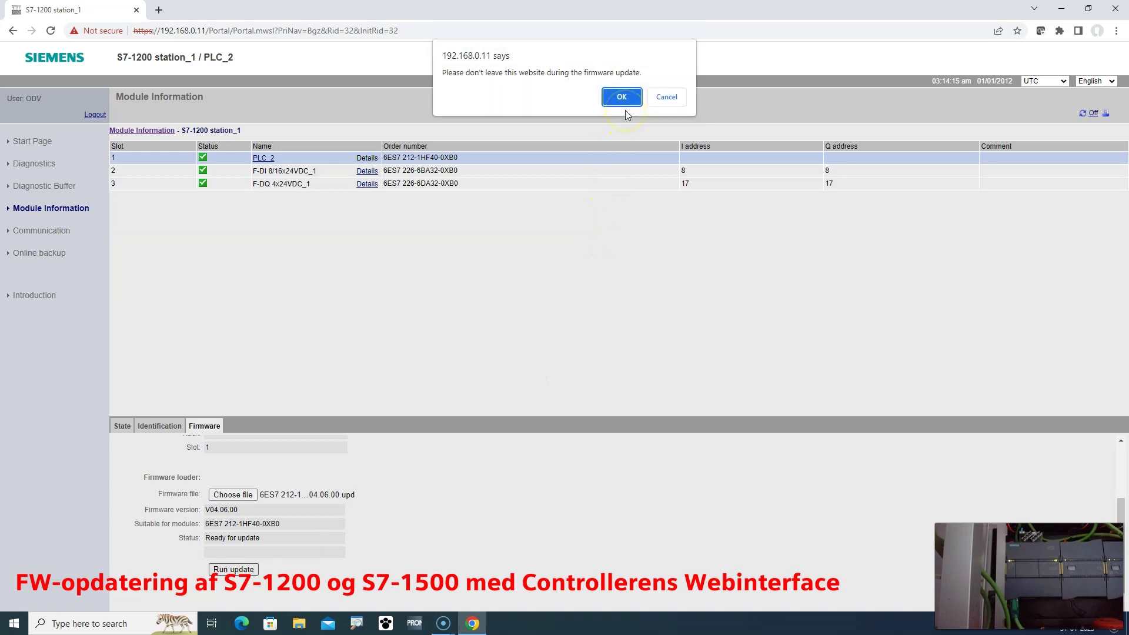
pyautogui.click(621, 99)
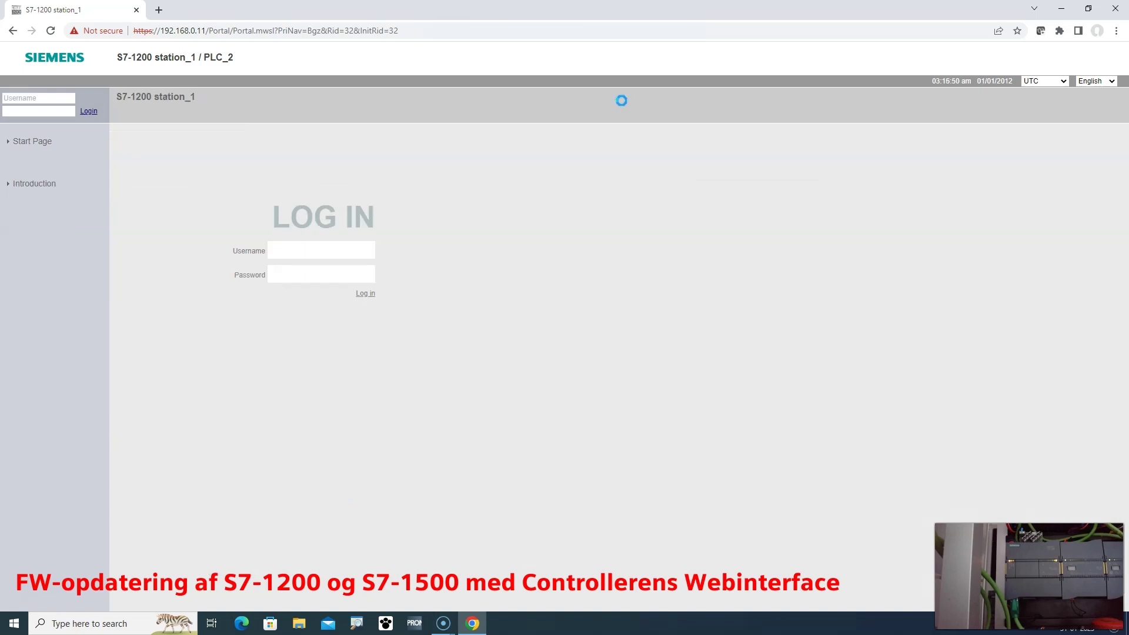
# Step: Log back in to the web interface after the firmware update with the username and account password
pyautogui.click(26, 97)
pyautogui.write('ODV')
pyautogui.click(20, 110)
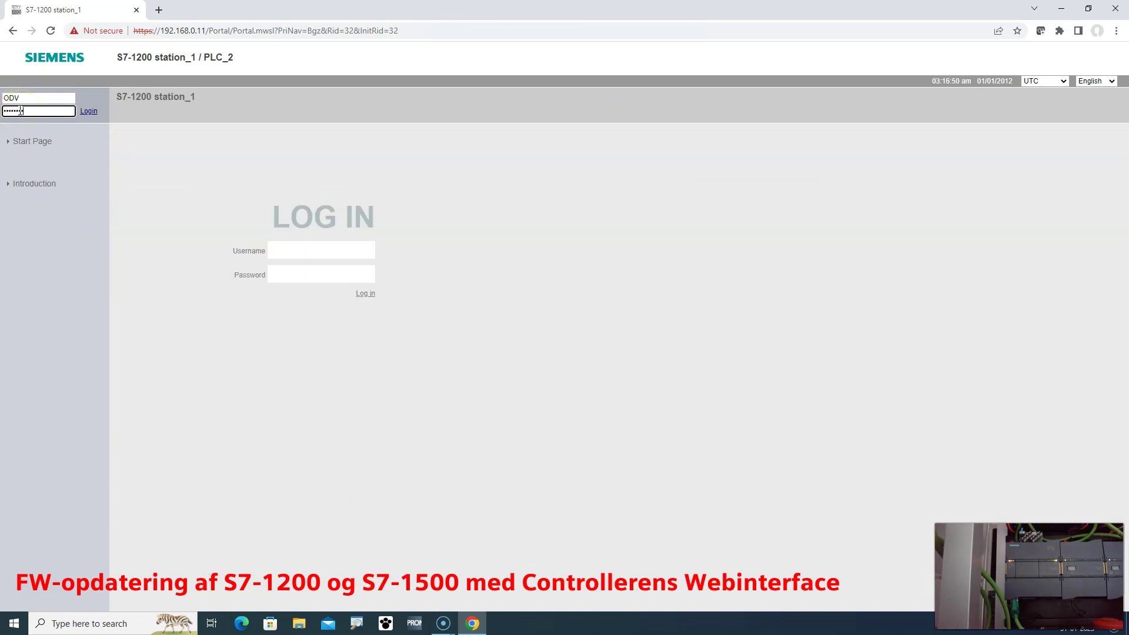
pyautogui.press('Return')
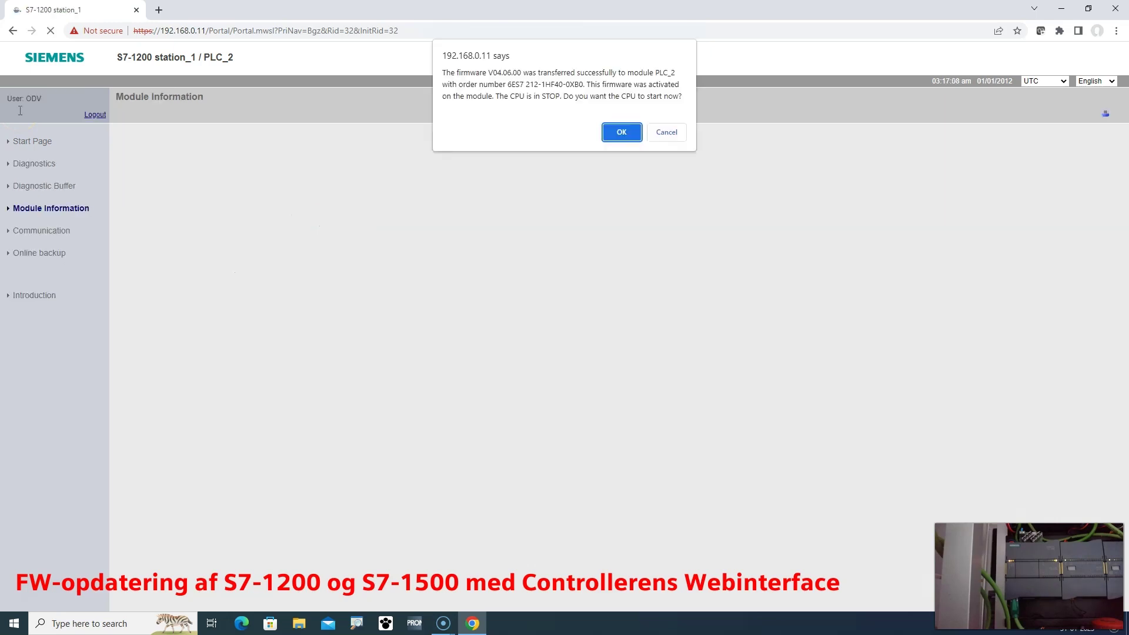
# Step: Start the PLC_2 CPU and open its firmware details to check the installed version
pyautogui.click(621, 132)
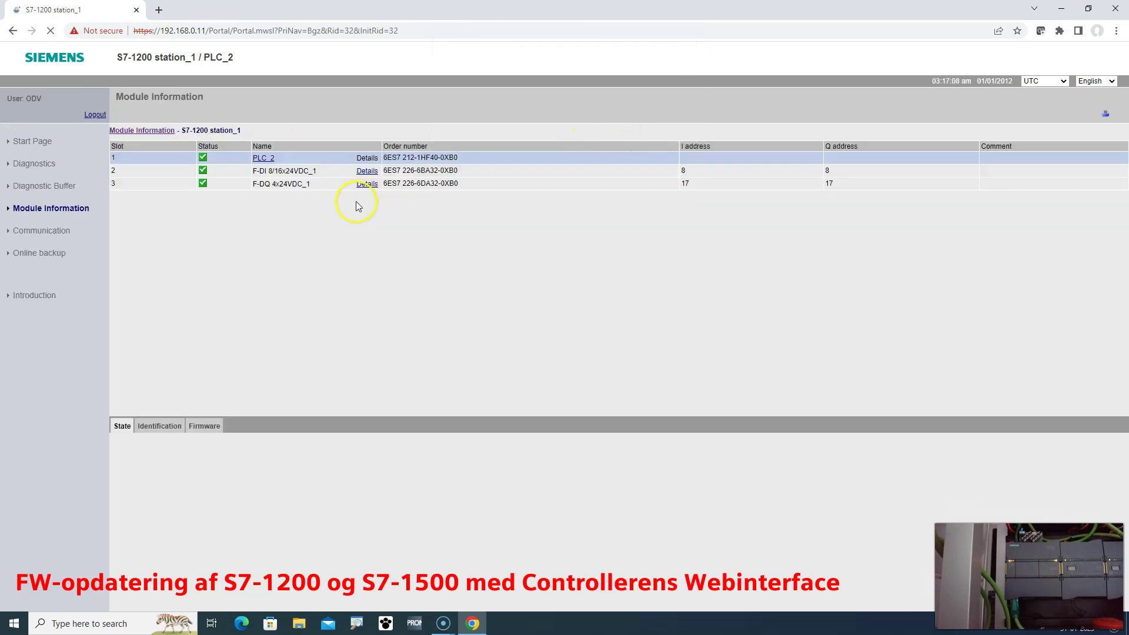
pyautogui.click(210, 427)
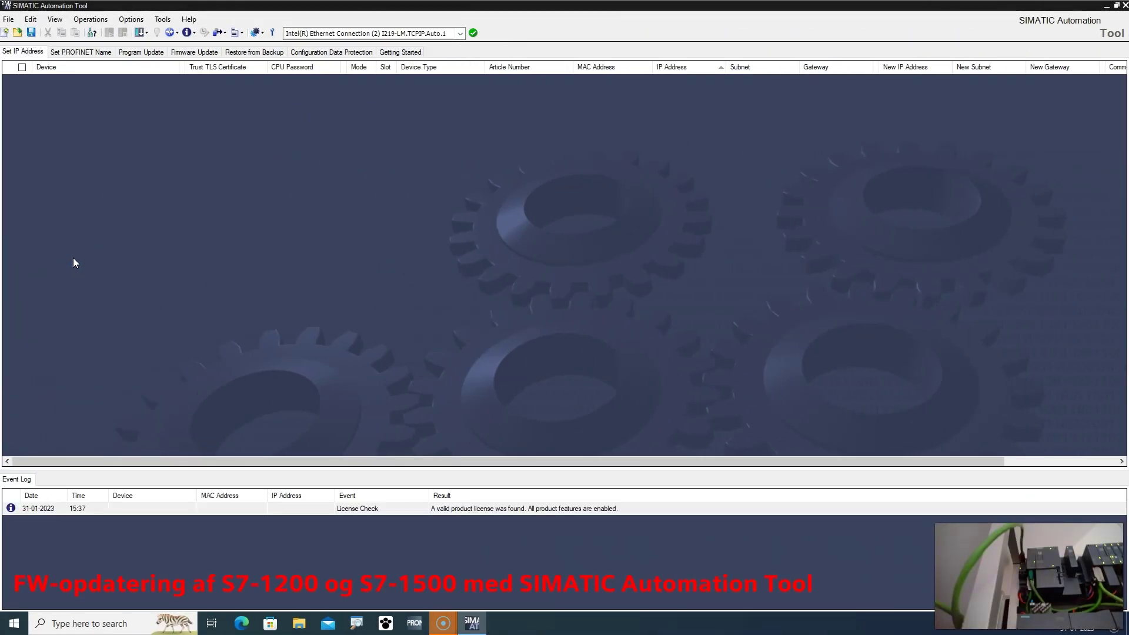
# Step: Switch to SIMATIC Automation Tool, scan the network for devices, and select PLC_1 for a firmware update
pyautogui.click(93, 33)
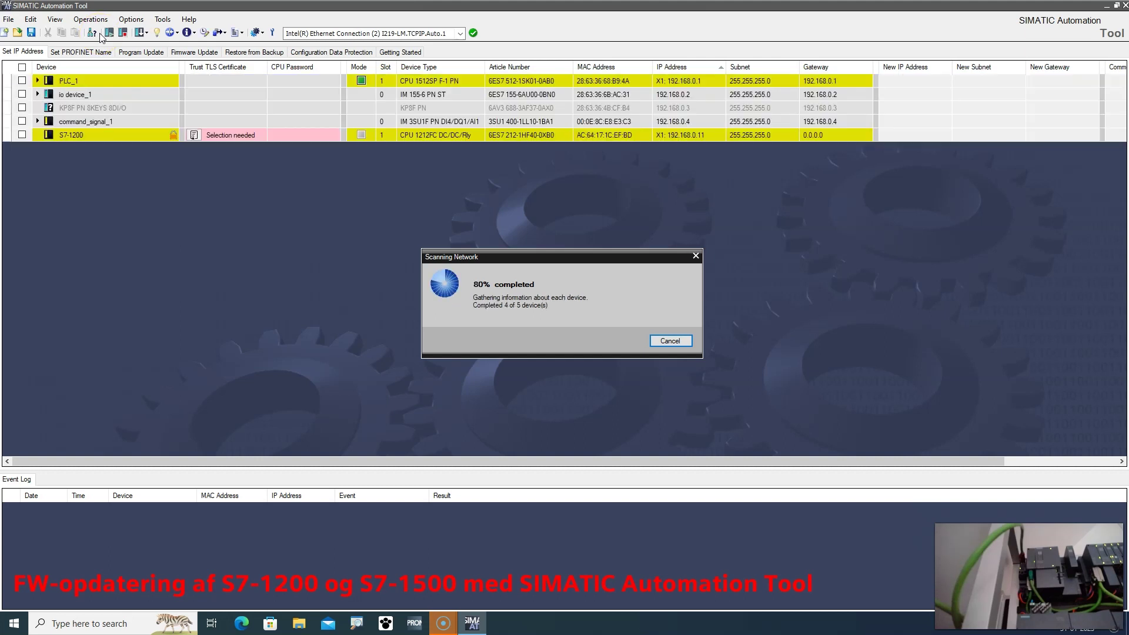
pyautogui.click(186, 53)
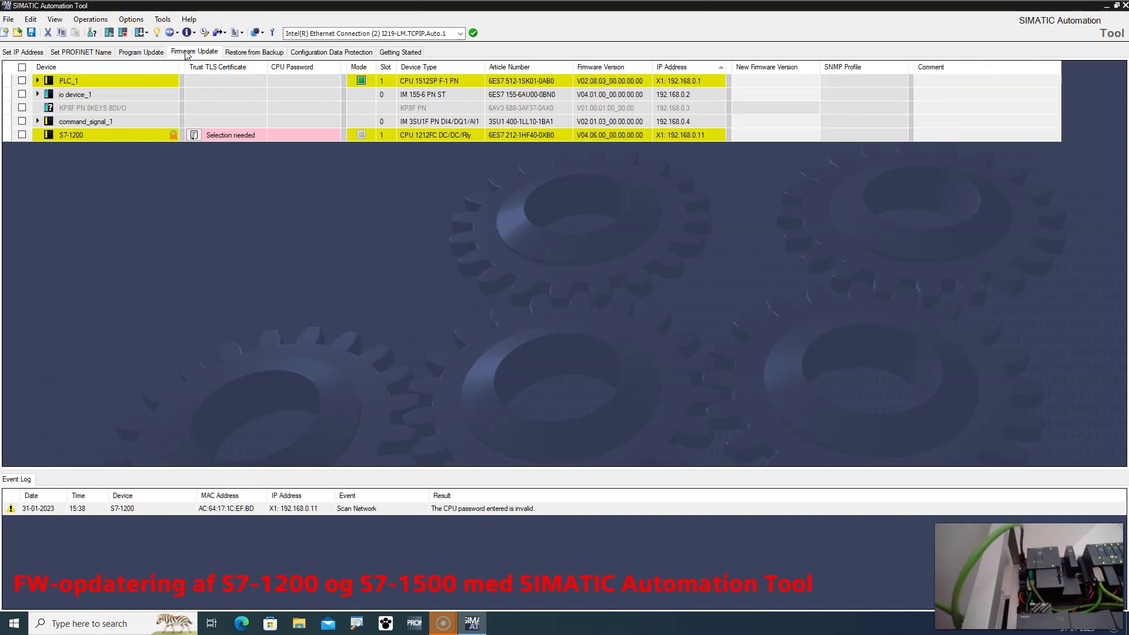
pyautogui.click(23, 81)
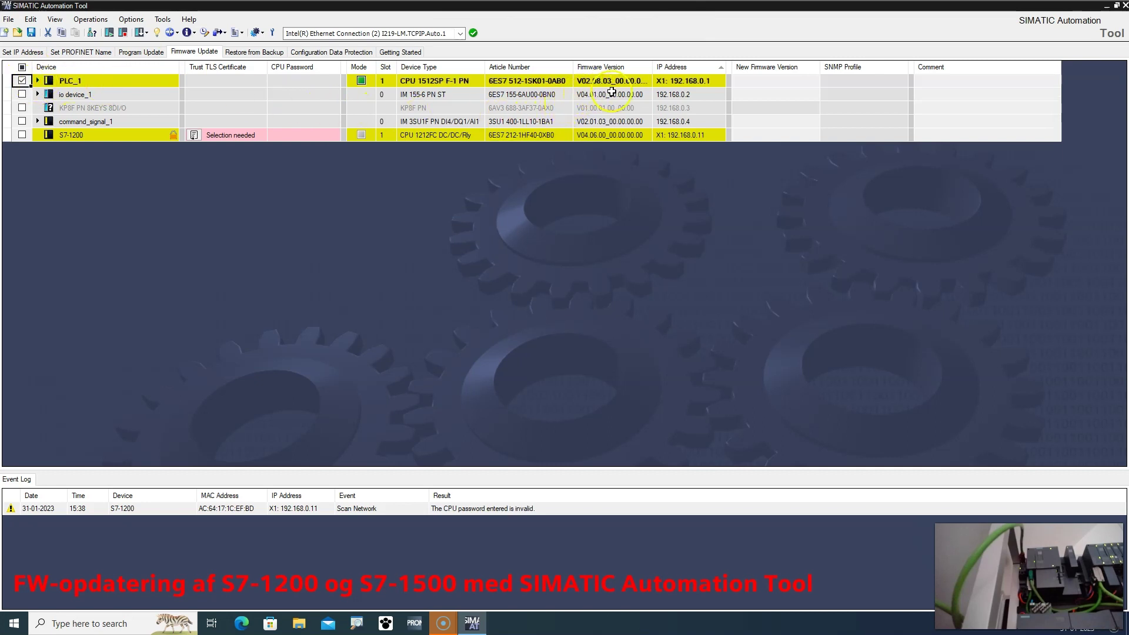
# Step: Assign the firmware file 6ES7 512-1SK01-0AB0 V02.09.04.upd to PLC_1 from FWUPDATE.S7S in the downloaded S7-1500_CPUs_V294_V301_und_Displays_V291 folder
pyautogui.click(809, 82)
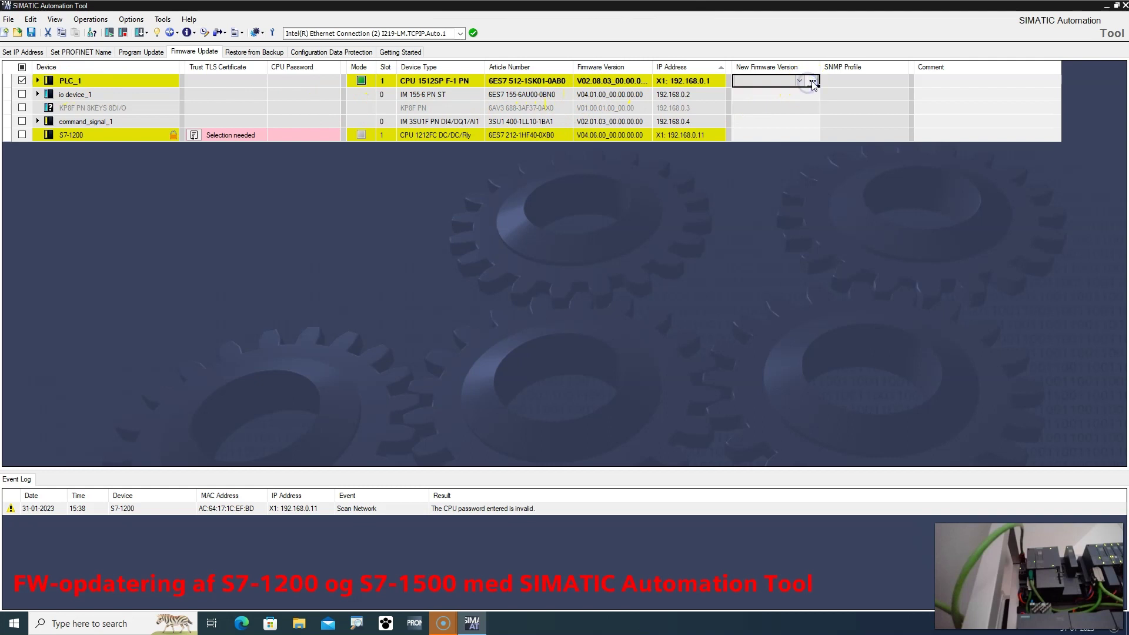
pyautogui.click(811, 82)
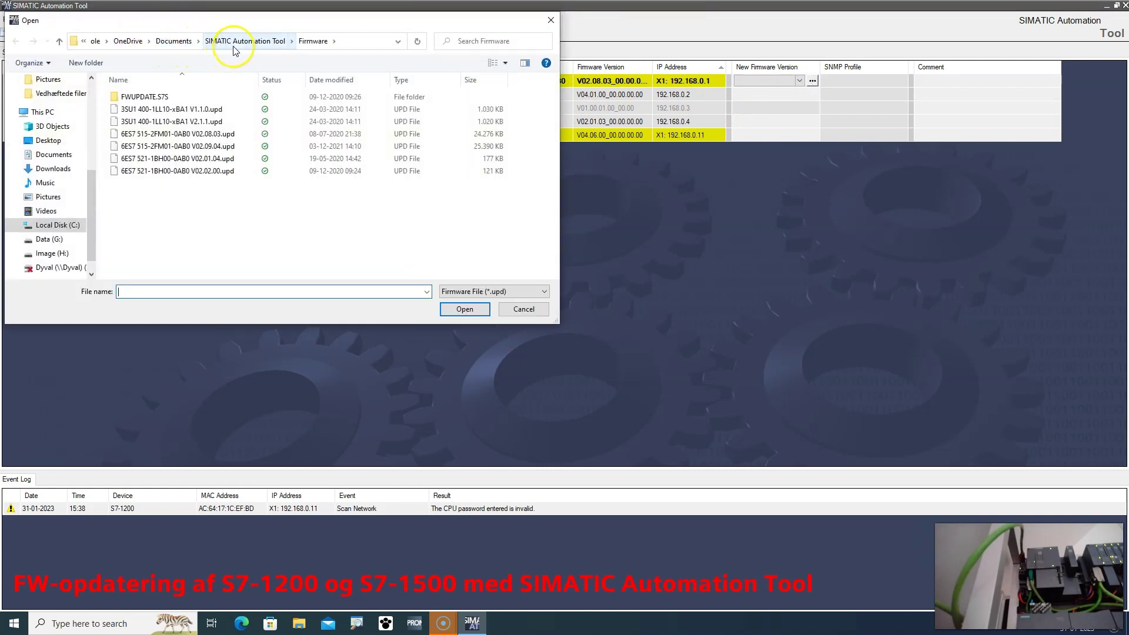
pyautogui.click(53, 170)
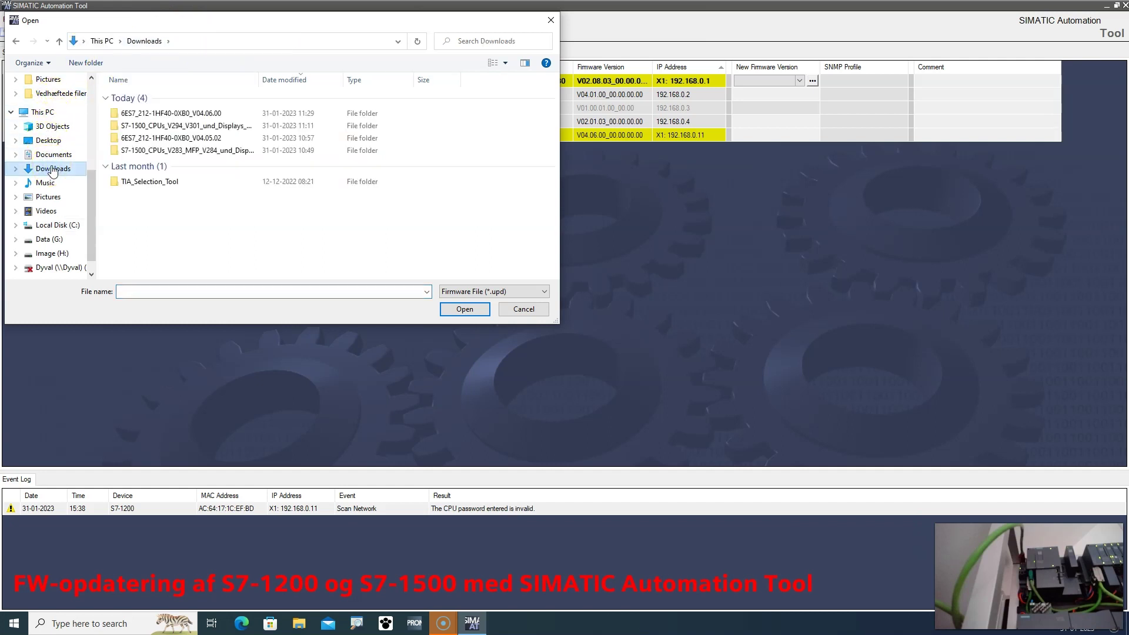
pyautogui.click(163, 152)
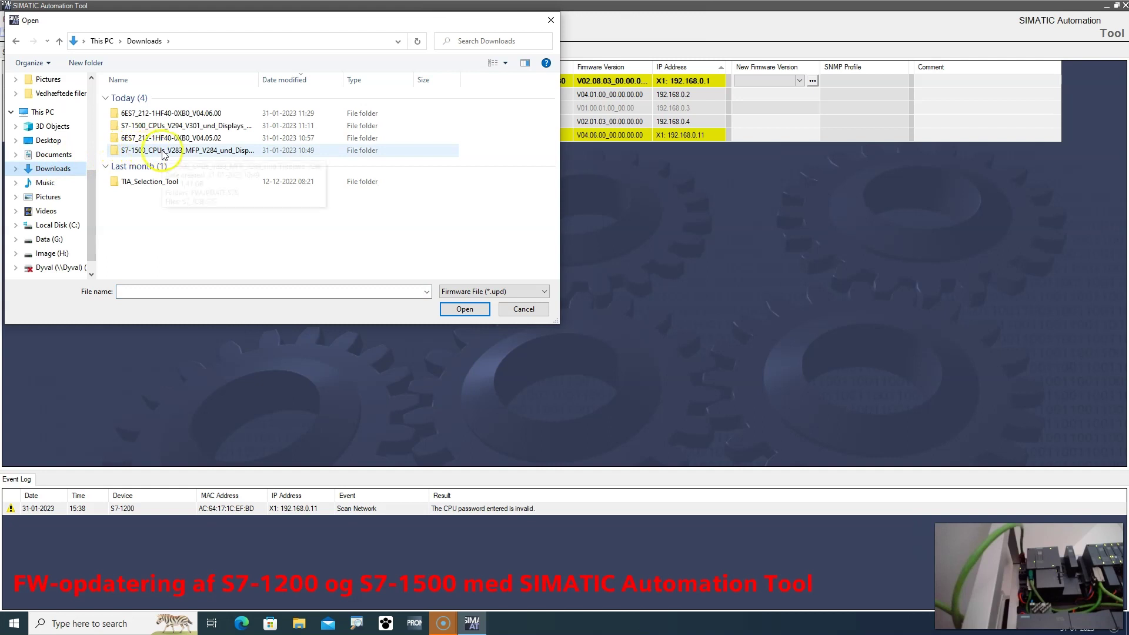
pyautogui.doubleClick(164, 125)
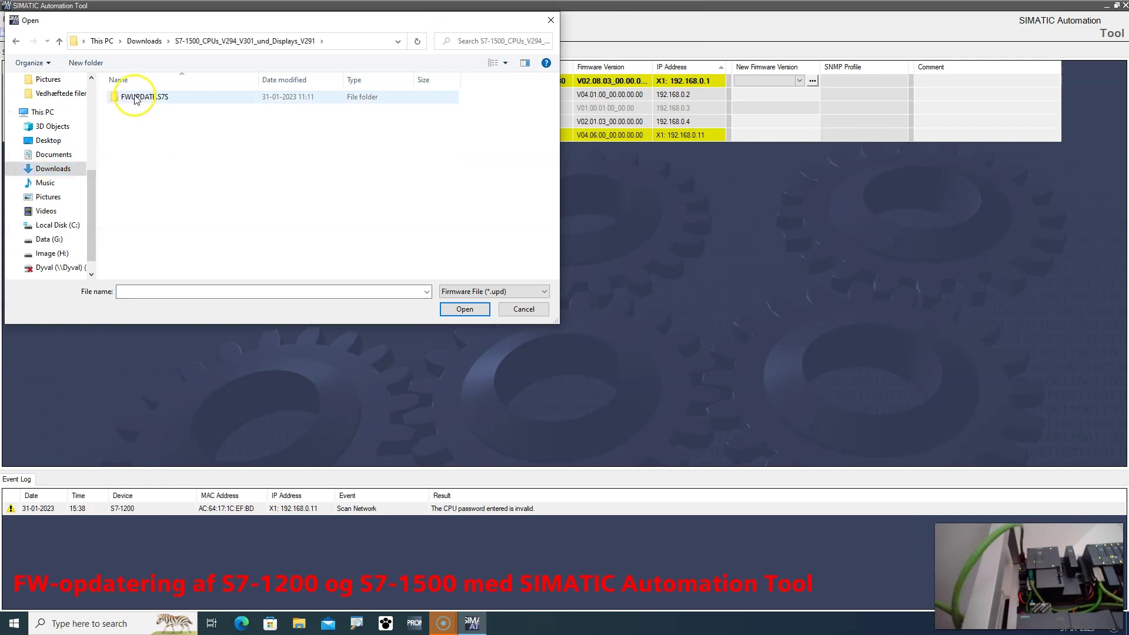
pyautogui.doubleClick(136, 97)
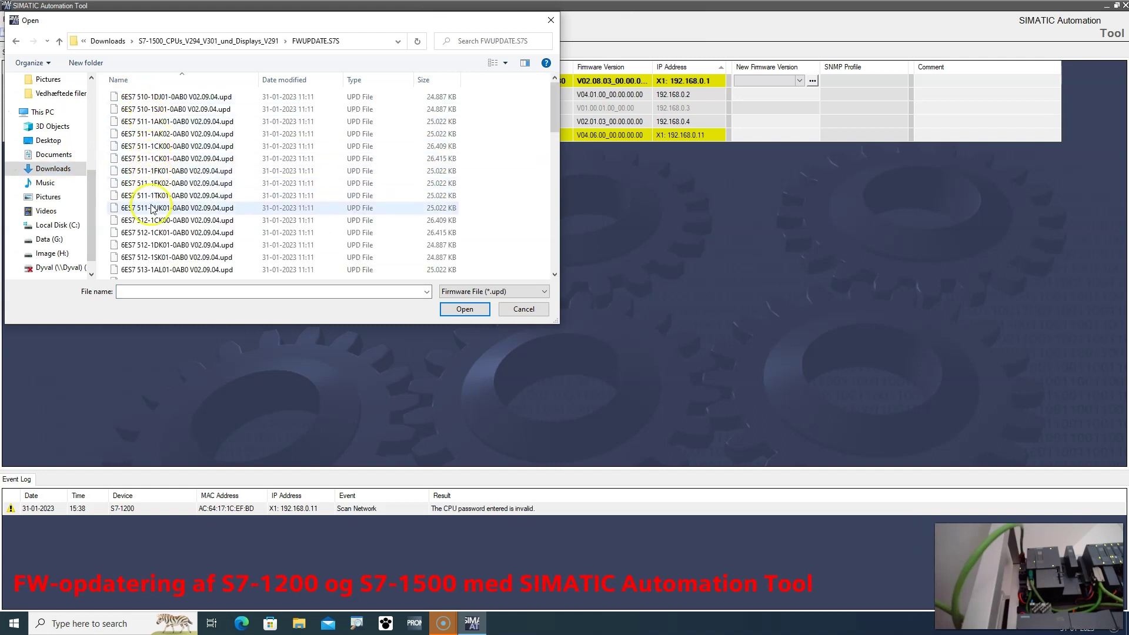
pyautogui.click(154, 259)
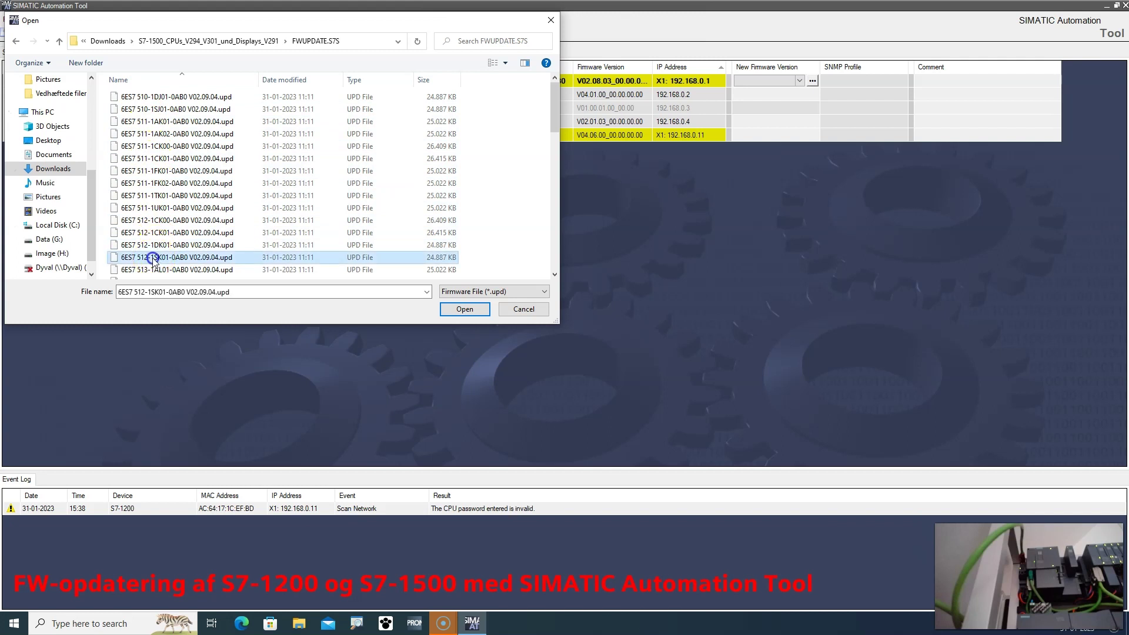
pyautogui.click(465, 309)
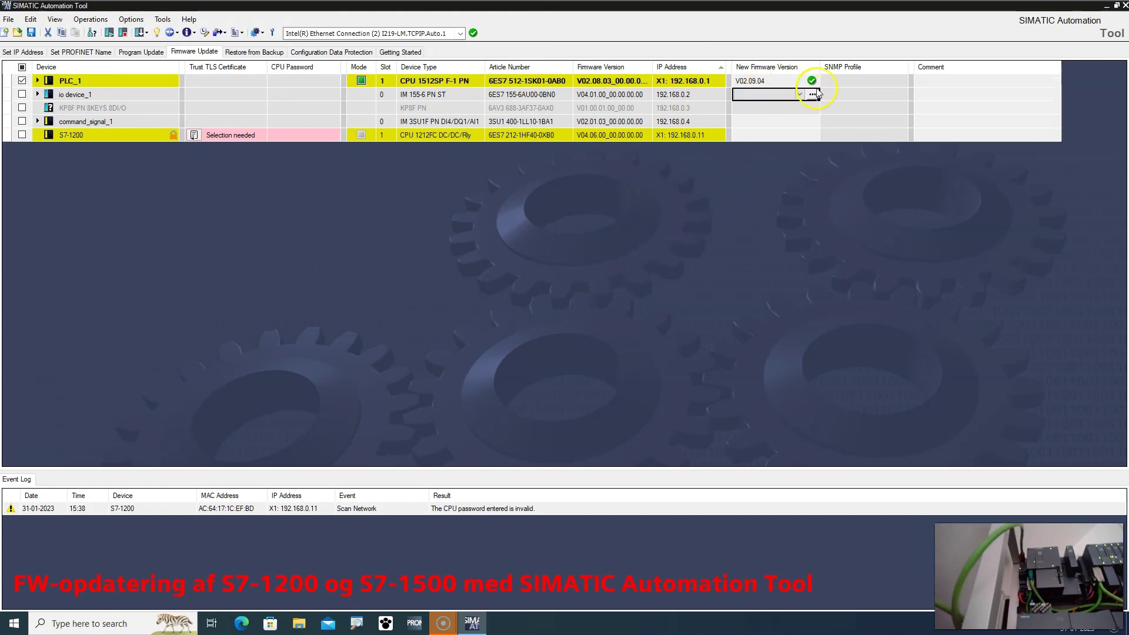
# Step: Run the firmware update on PLC_1, accepting the STOP mode notice, and put the CPU back into RUN mode
pyautogui.click(139, 34)
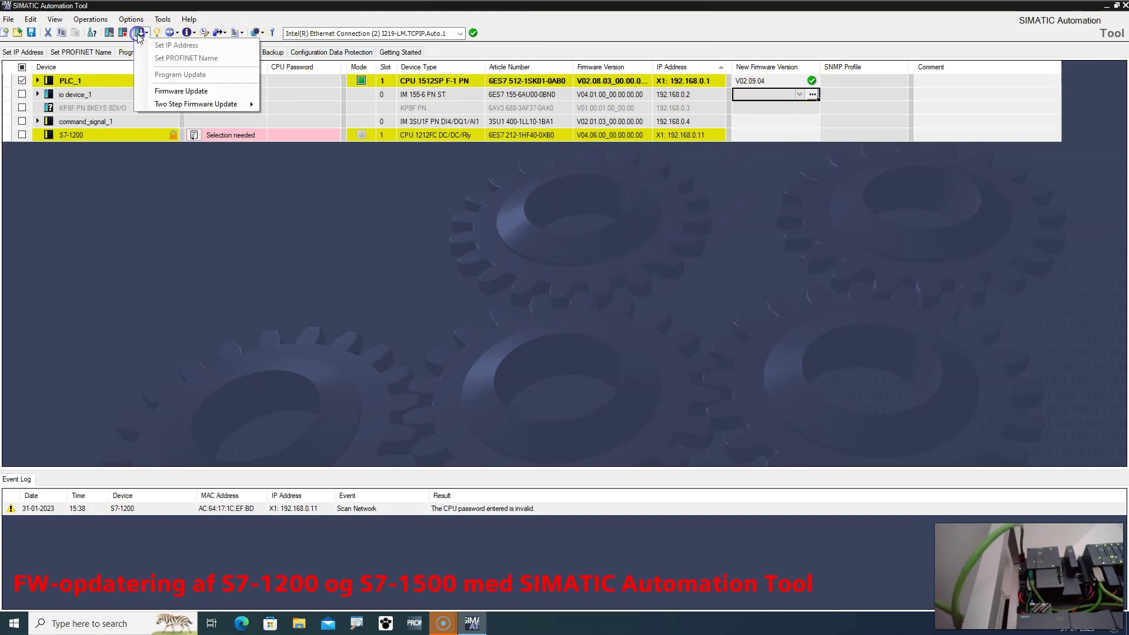
pyautogui.click(162, 91)
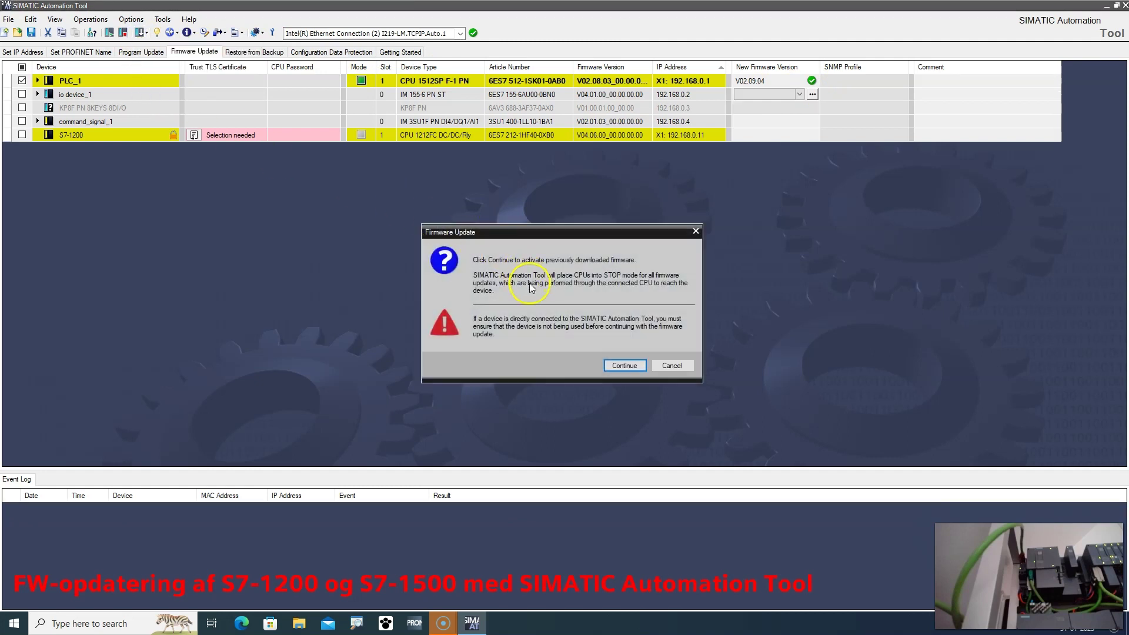
pyautogui.click(625, 365)
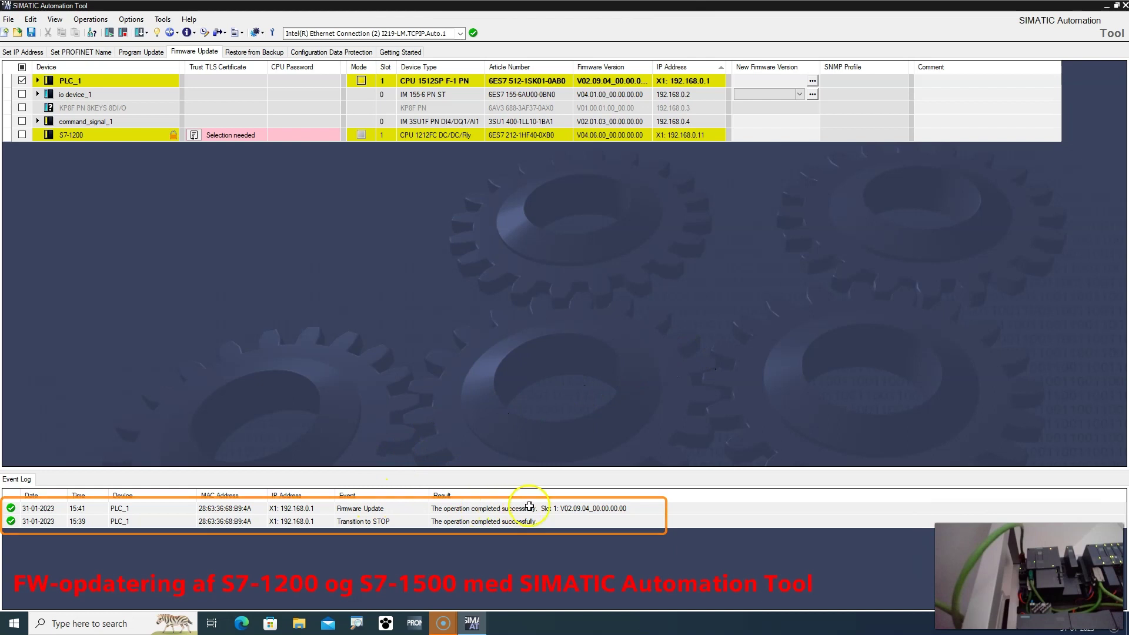
pyautogui.click(110, 33)
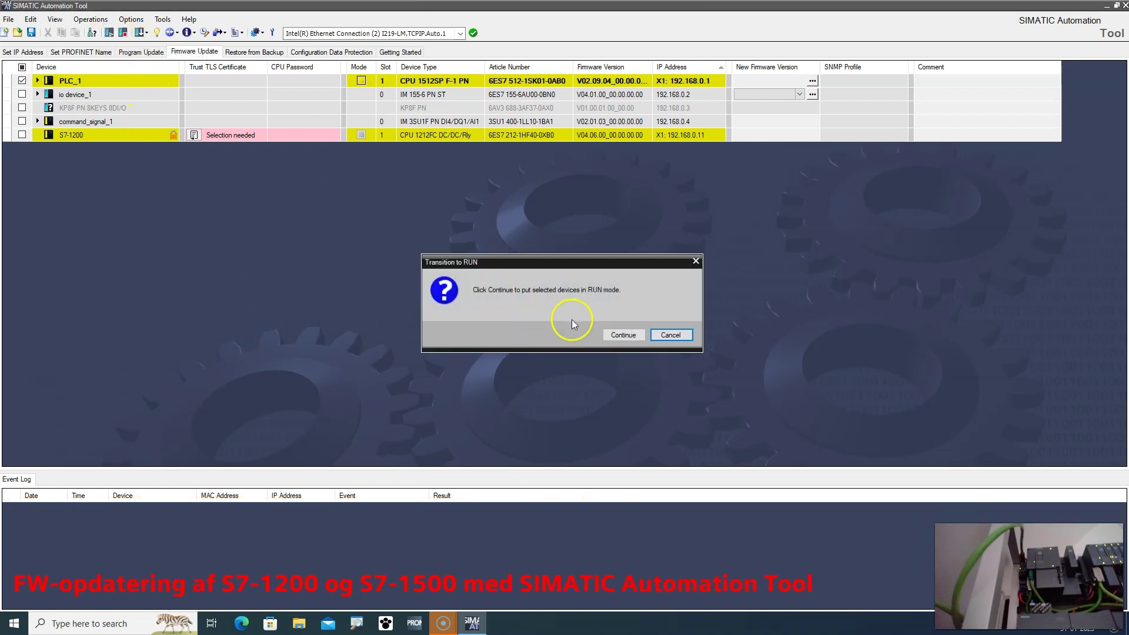
pyautogui.click(615, 336)
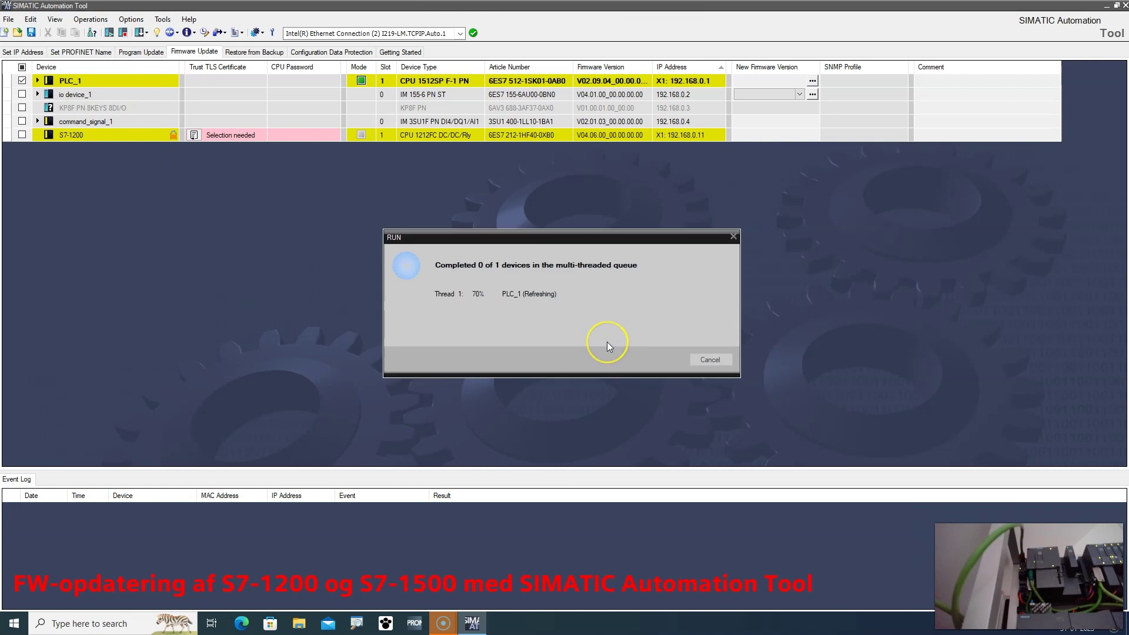